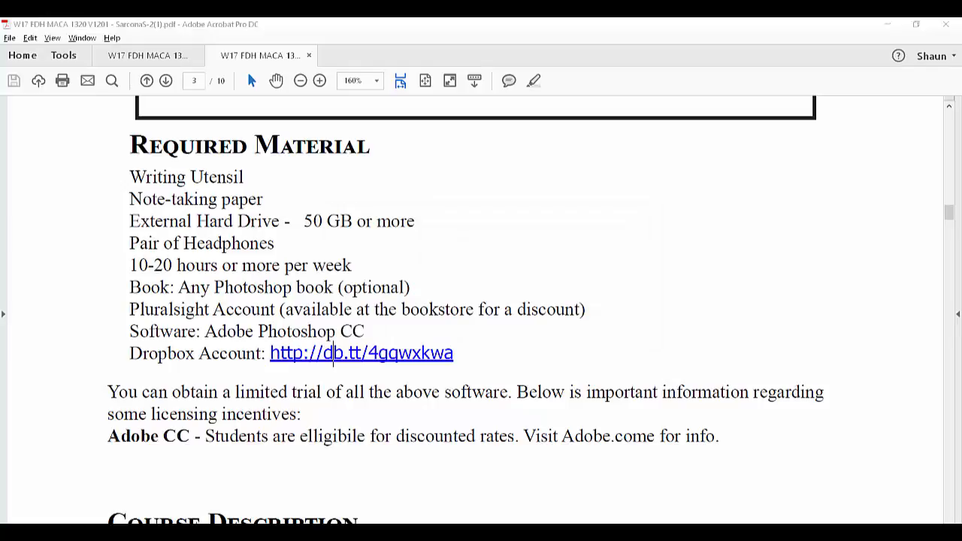
Step: Open the Dropbox account link in the Required Material list and check how much space the signed-in account has
{"action": "left_click", "coordinate": [333, 353]}
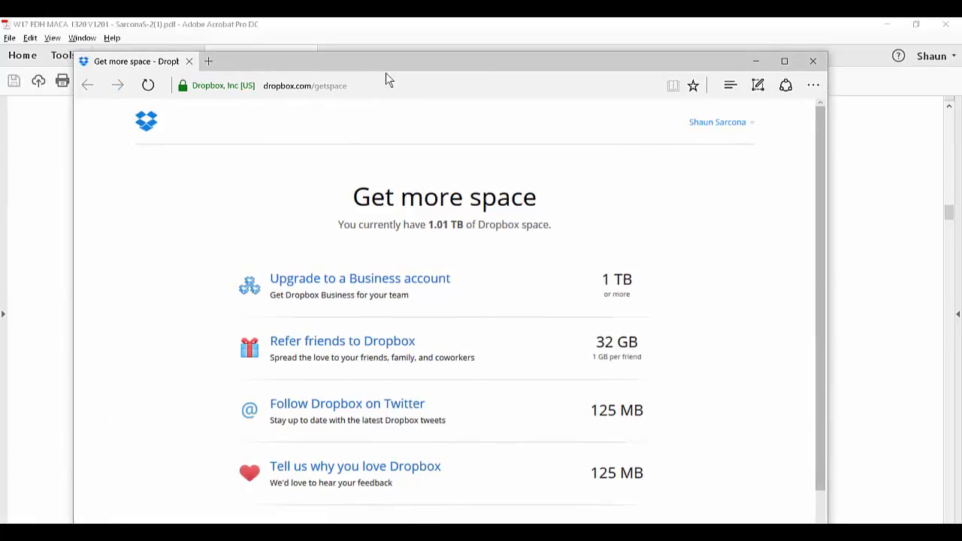
{"action": "double_click", "coordinate": [393, 65]}
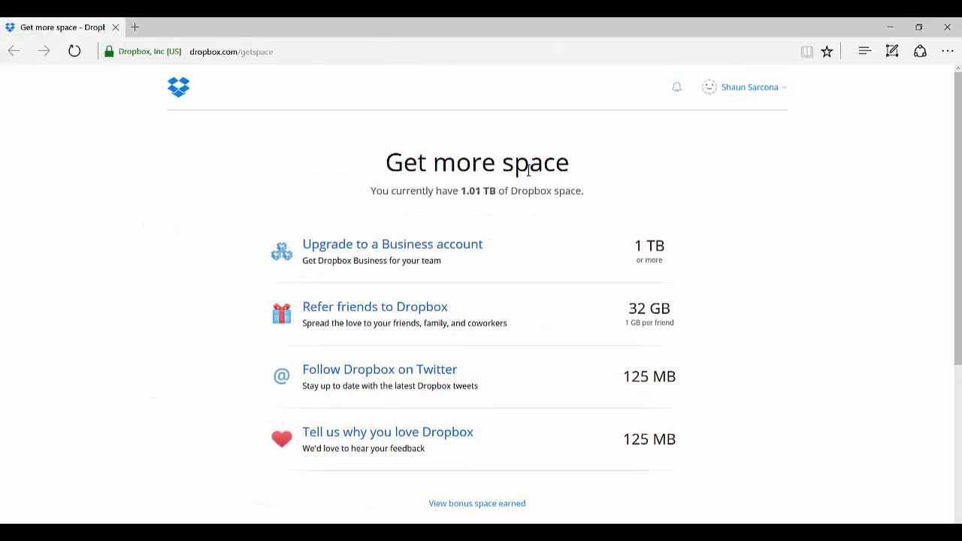
{"action": "left_click_drag", "start_coordinate": [442, 184], "coordinate": [526, 202]}
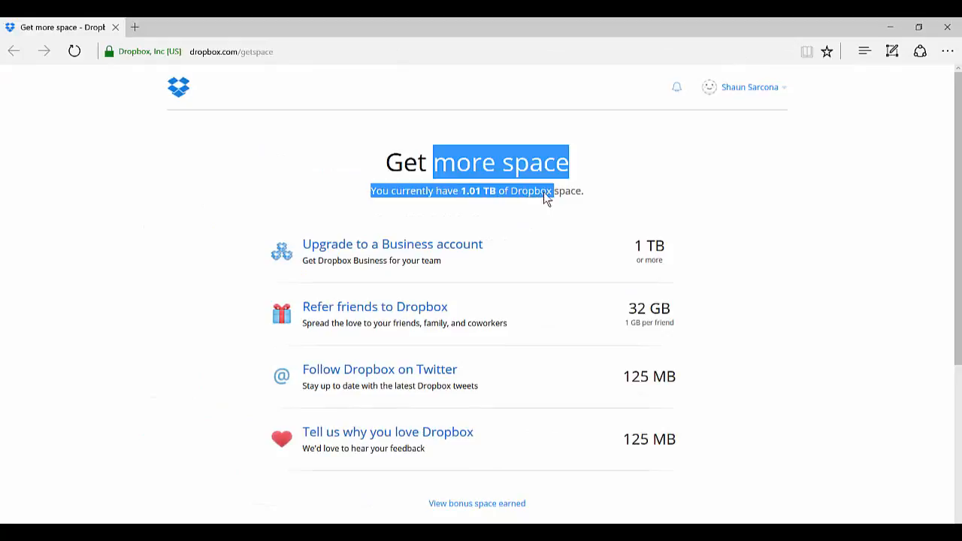
{"action": "triple_click", "coordinate": [557, 192]}
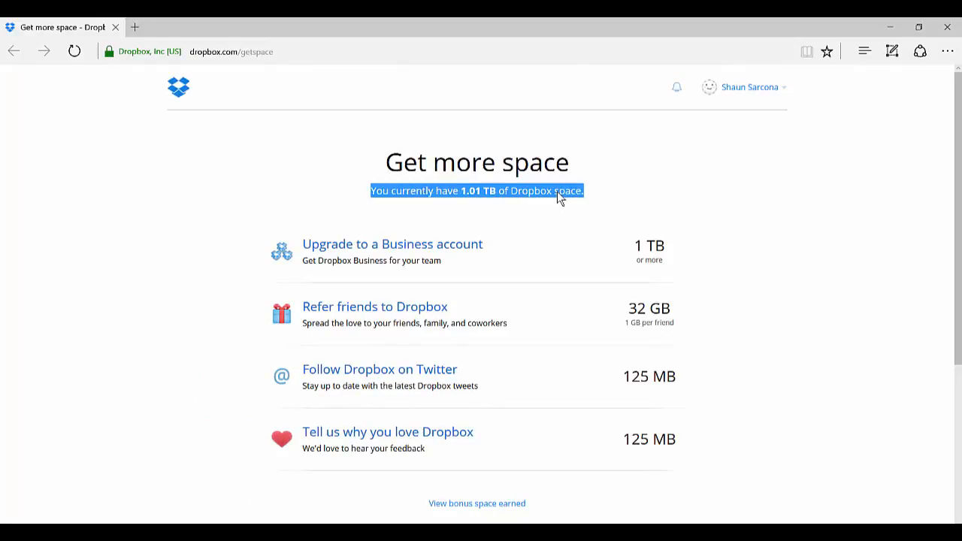
{"action": "double_click", "coordinate": [557, 191]}
{"action": "left_click", "coordinate": [550, 191]}
{"action": "left_click_drag", "start_coordinate": [589, 193], "coordinate": [380, 193]}
{"action": "left_click", "coordinate": [424, 193]}
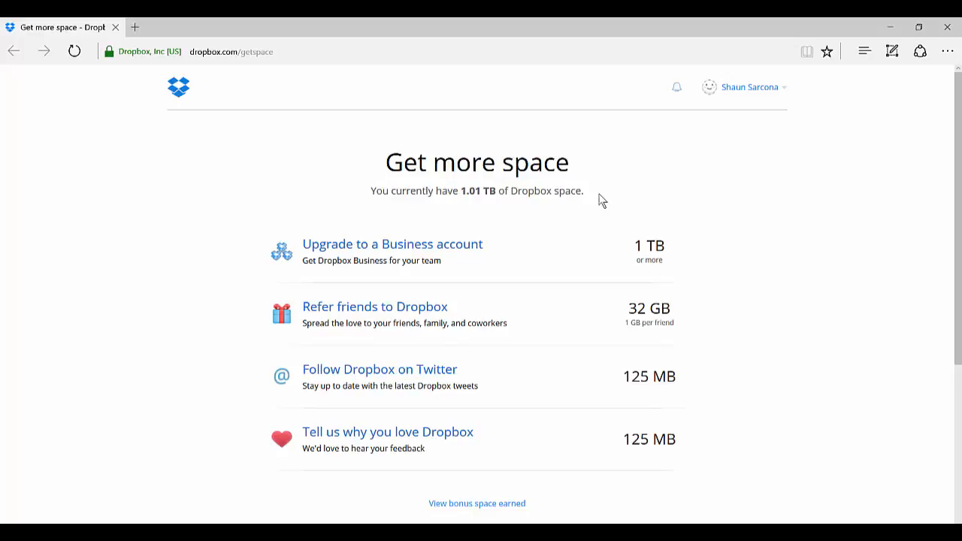
Step: Sign out of the current Dropbox account and reopen the Dropbox invitation link from the syllabus PDF, closing the leftover login page
{"action": "left_click", "coordinate": [751, 91]}
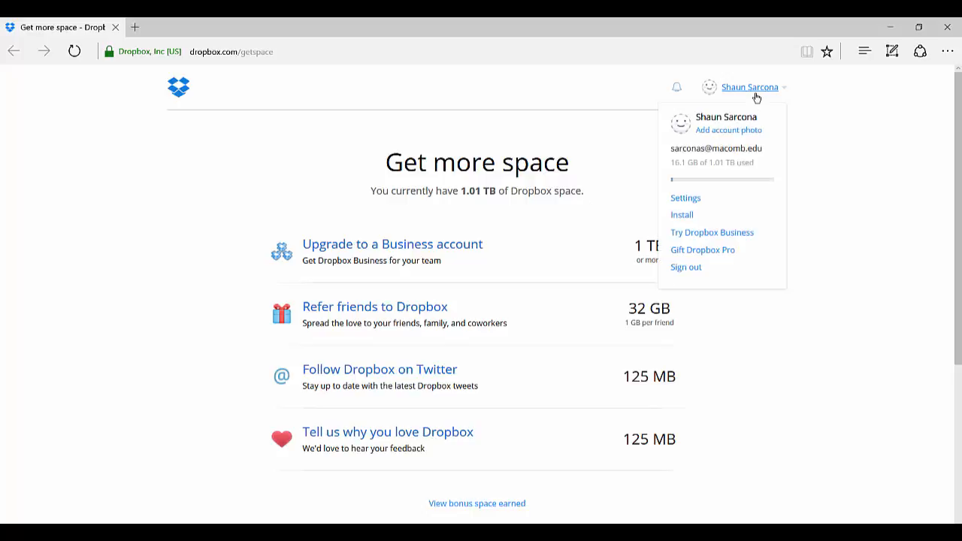
{"action": "left_click", "coordinate": [700, 269]}
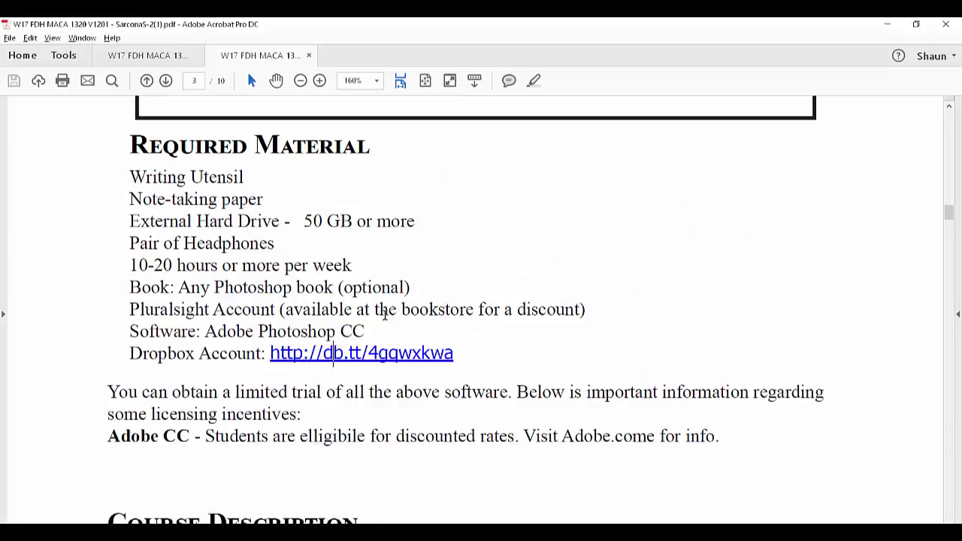
{"action": "left_click", "coordinate": [338, 353]}
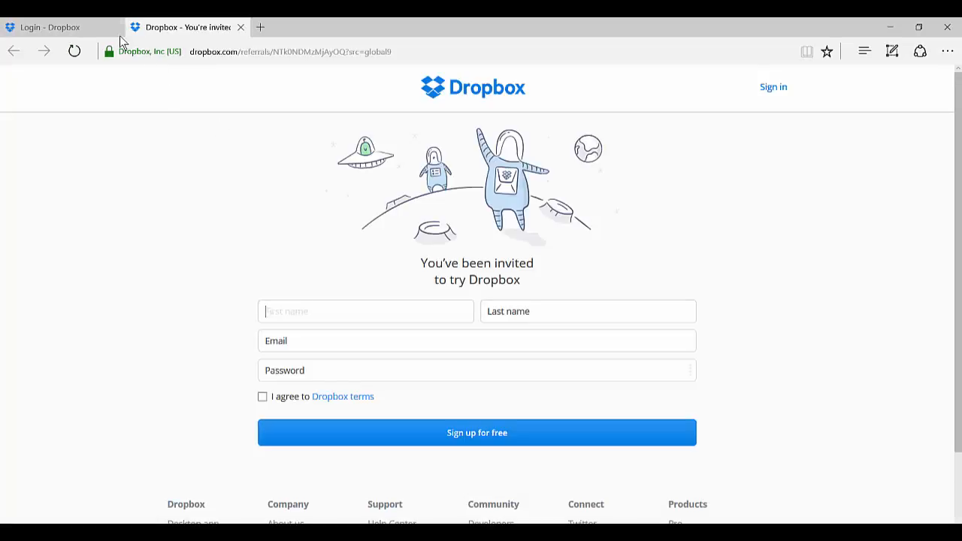
{"action": "left_click", "coordinate": [115, 27]}
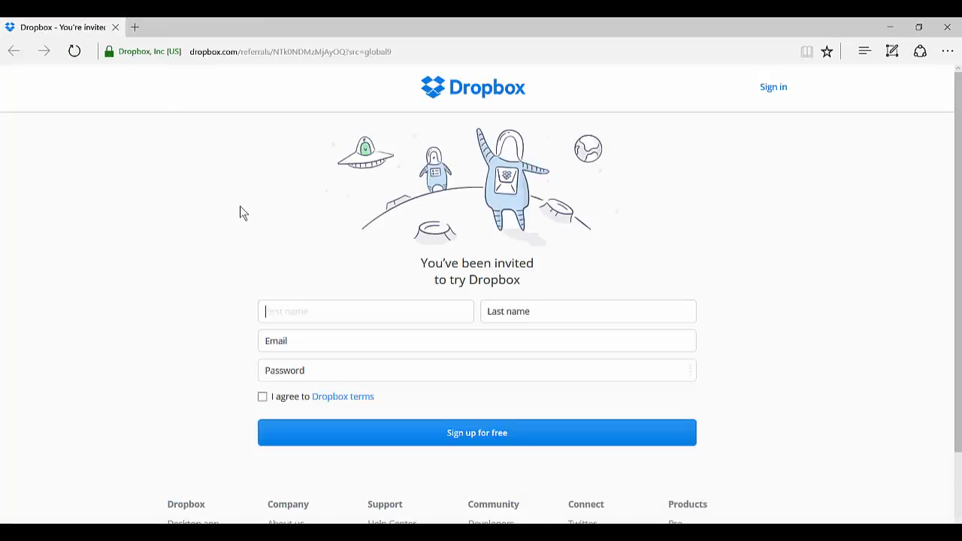
Step: Enter the new account holder's first and last name in the Dropbox sign-up form
{"action": "triple_click", "coordinate": [496, 273]}
{"action": "left_click", "coordinate": [405, 303]}
{"action": "key", "text": "Tab"}
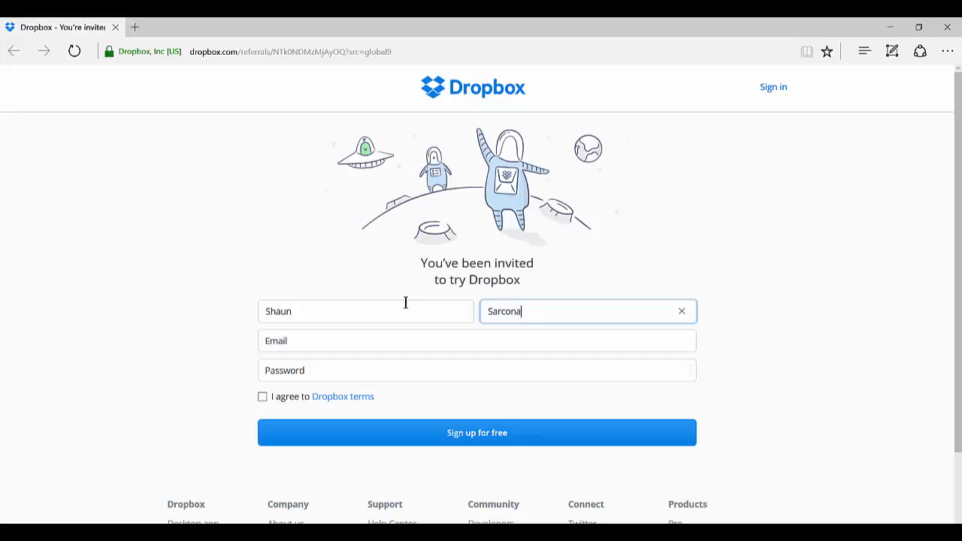
{"action": "key", "text": "Tab"}
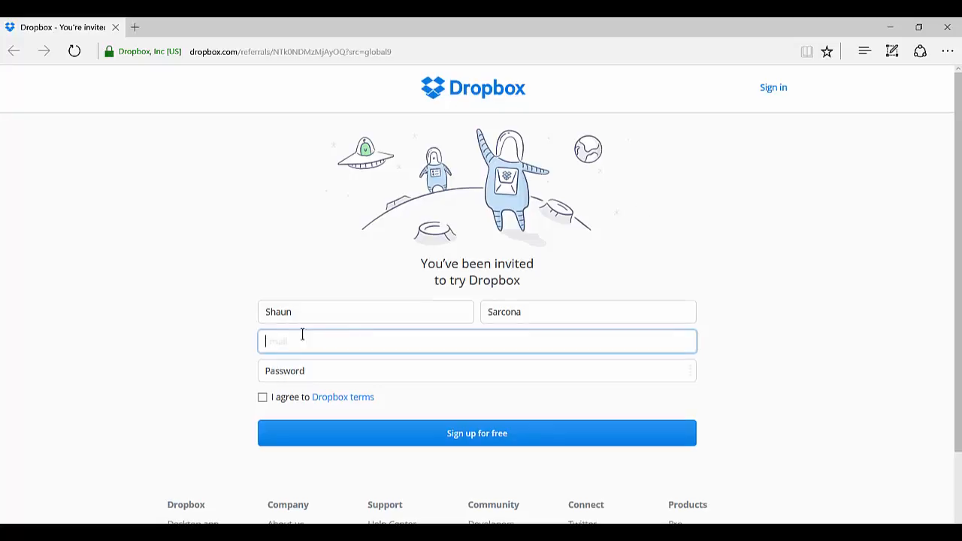
Step: Fill in the new account's e-mail address in the sign-up form
{"action": "left_click", "coordinate": [342, 342]}
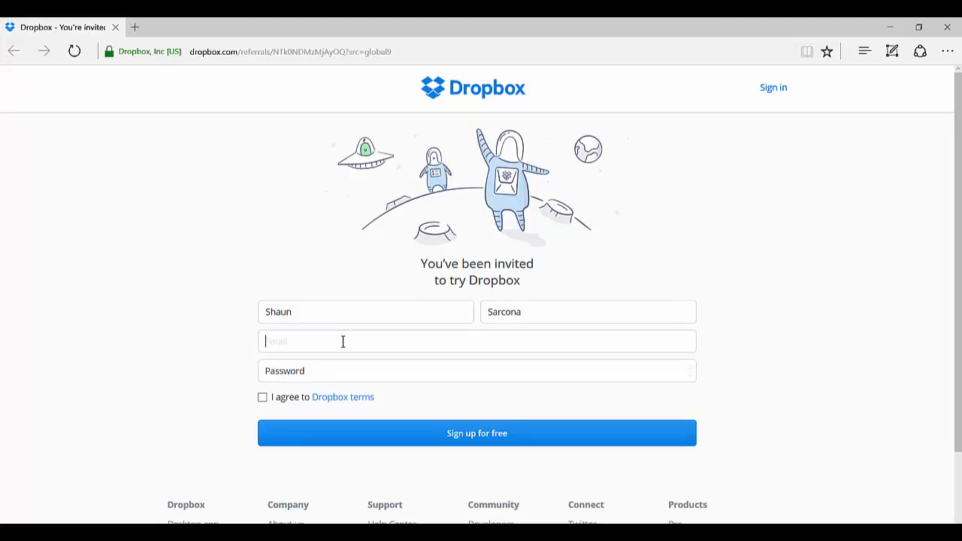
{"action": "left_click_drag", "start_coordinate": [379, 341], "coordinate": [249, 333]}
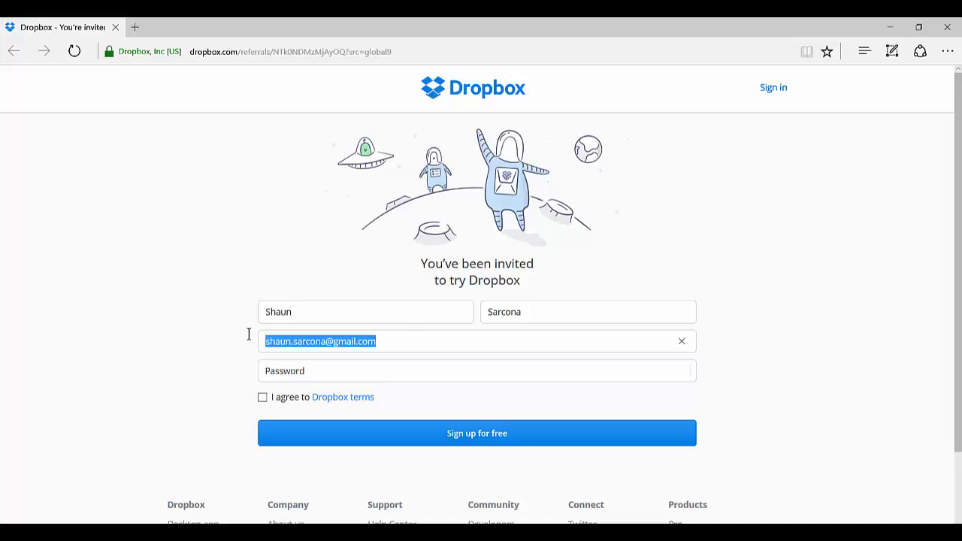
Step: Enter the account password, agree to the Dropbox terms and sign up for free, declining to save the password in the browser
{"action": "left_click", "coordinate": [292, 368]}
{"action": "type", "text": "••••••••"}
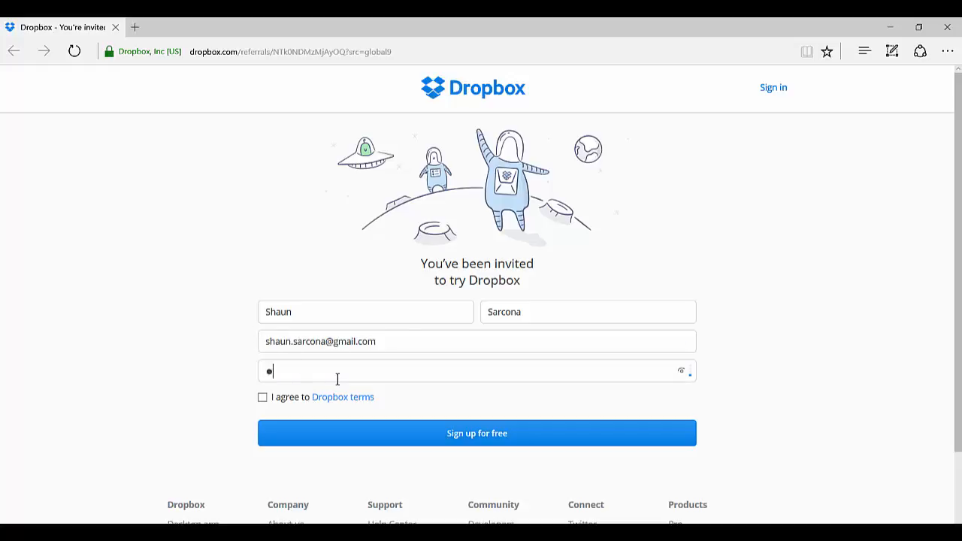
{"action": "left_click", "coordinate": [263, 397]}
{"action": "left_click", "coordinate": [413, 443]}
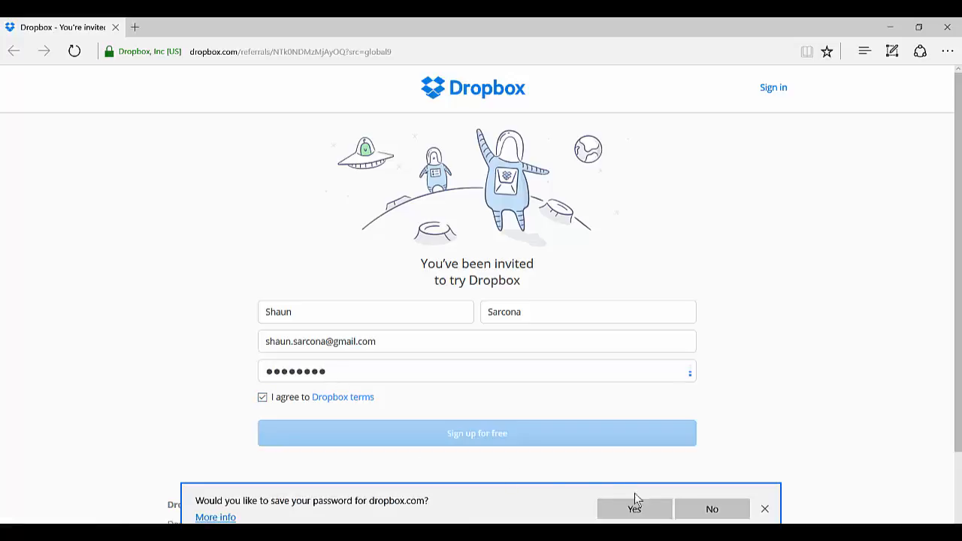
{"action": "left_click", "coordinate": [708, 509]}
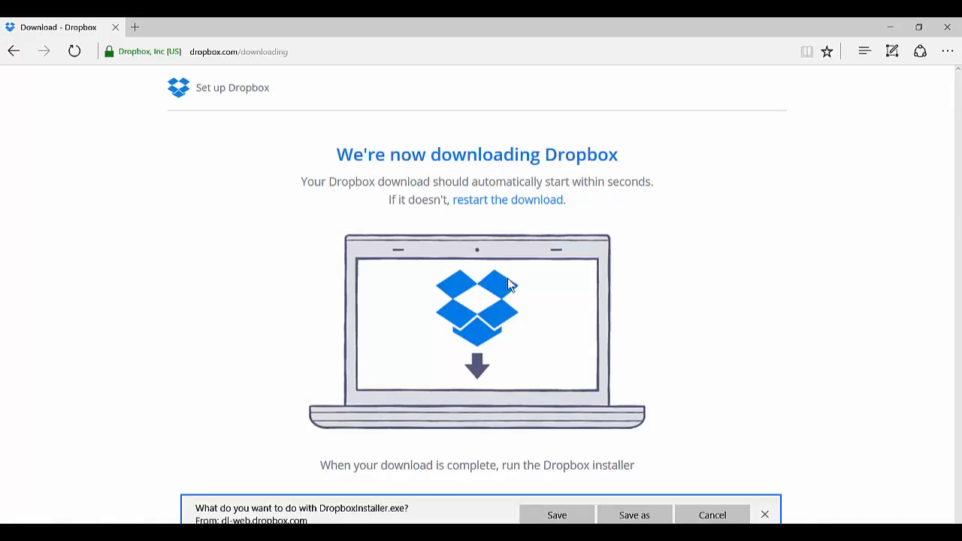
Step: Save DropboxInstaller.exe to the computer and dismiss the finished download without running it
{"action": "left_click", "coordinate": [528, 515]}
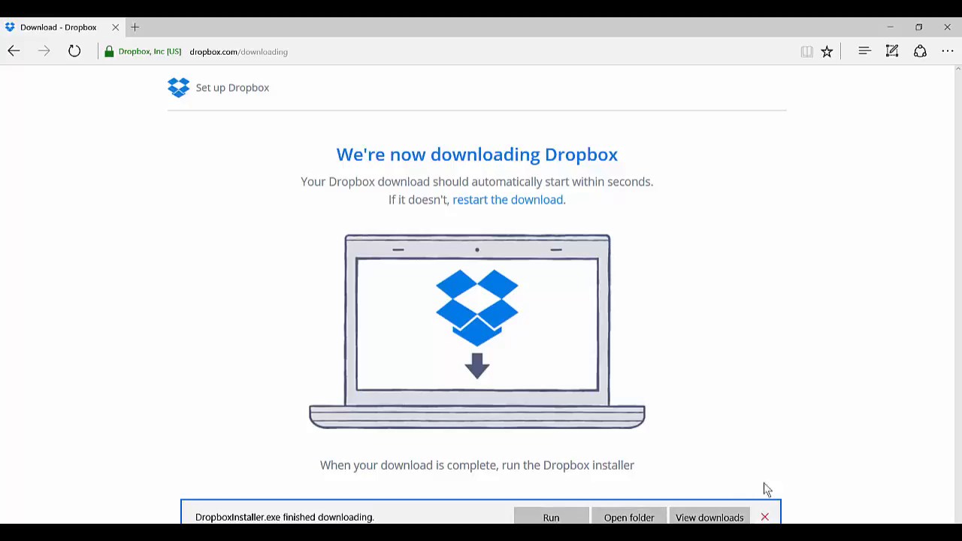
{"action": "left_click", "coordinate": [765, 517]}
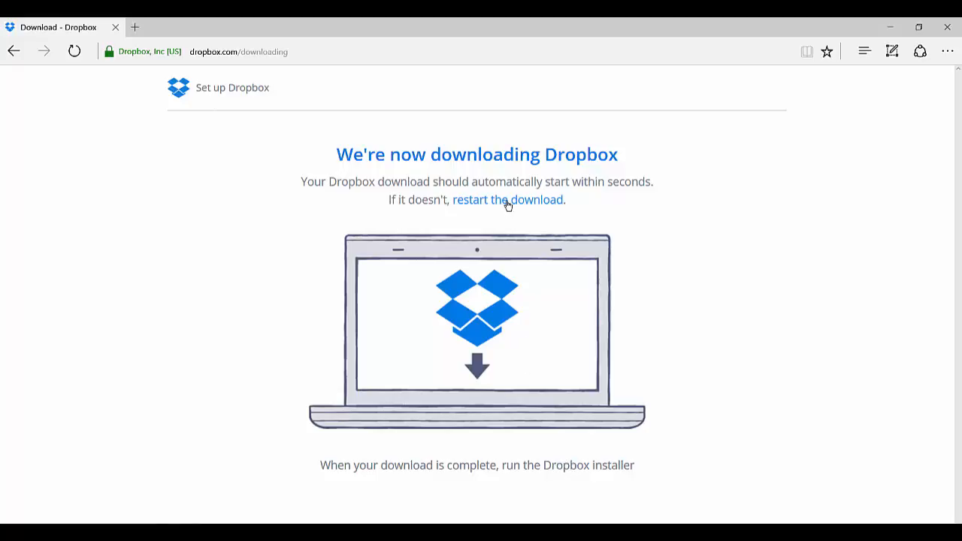
{"action": "left_click", "coordinate": [232, 51]}
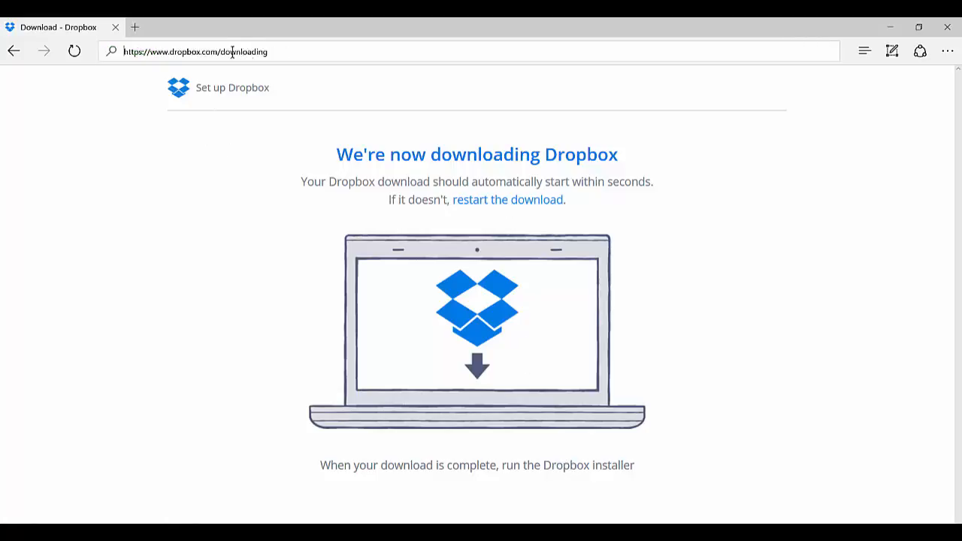
{"action": "left_click", "coordinate": [221, 51]}
{"action": "left_click_drag", "start_coordinate": [223, 51], "coordinate": [283, 58]}
{"action": "key", "text": "BackSpace"}
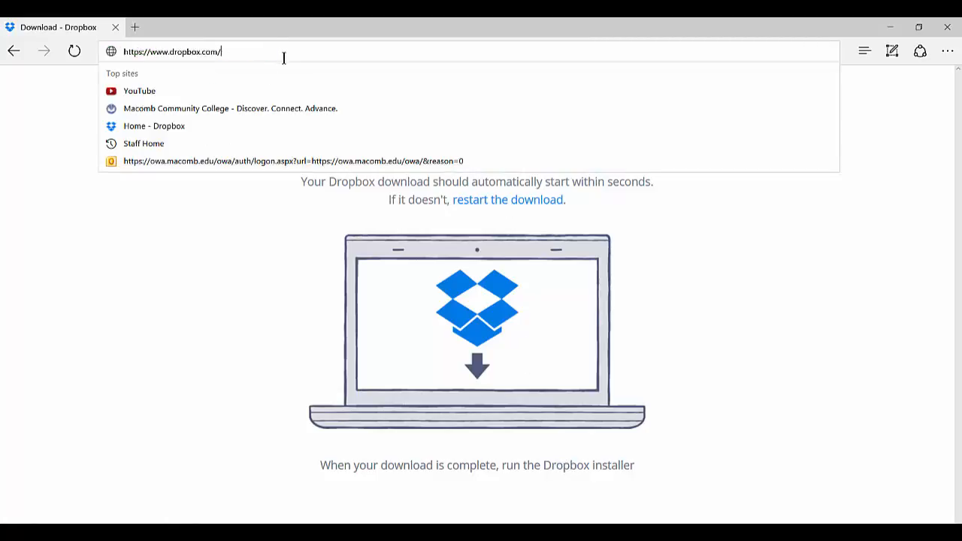
{"action": "key", "text": "Return"}
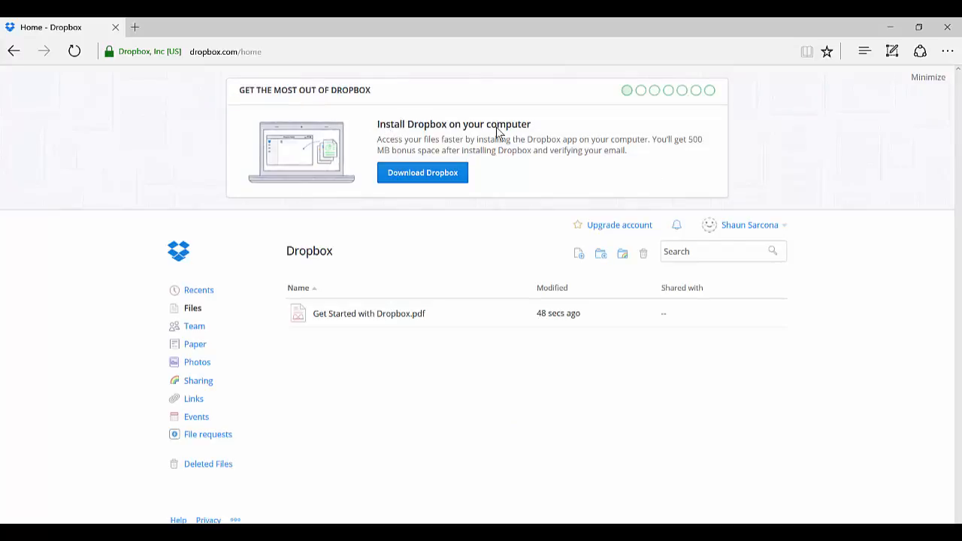
{"action": "left_click", "coordinate": [745, 227]}
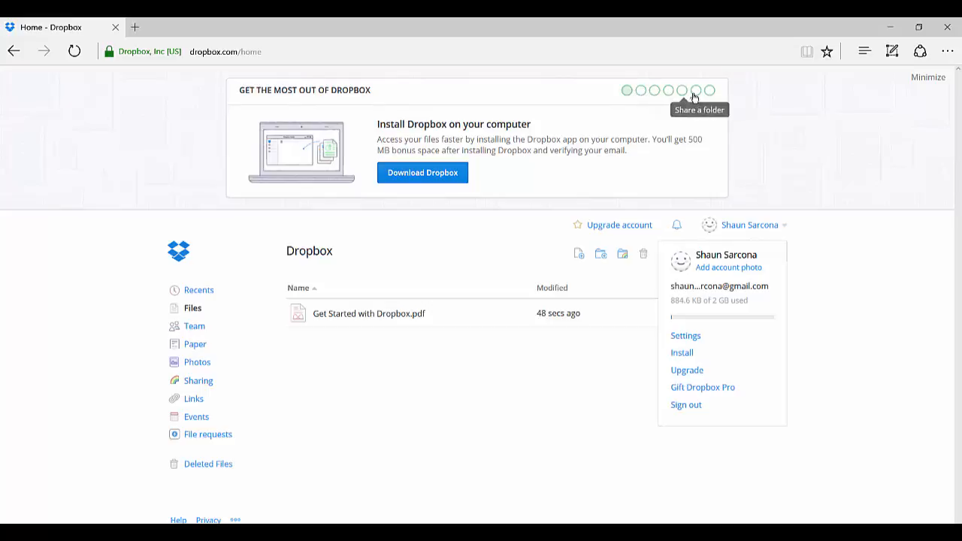
{"action": "left_click", "coordinate": [460, 237]}
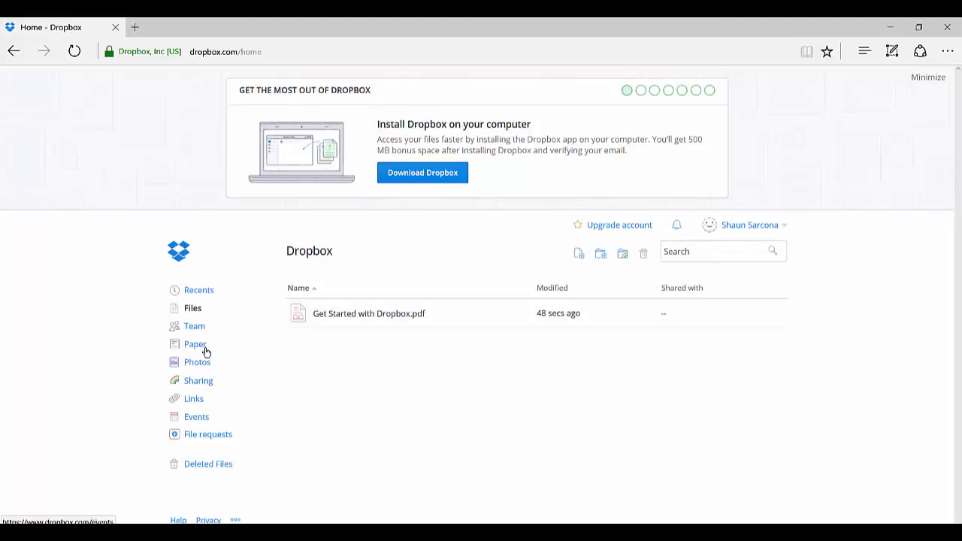
Step: Request the verification e-mail required for sharing folders, and verify the address from the Dropbox message in Gmail
{"action": "left_click", "coordinate": [197, 385]}
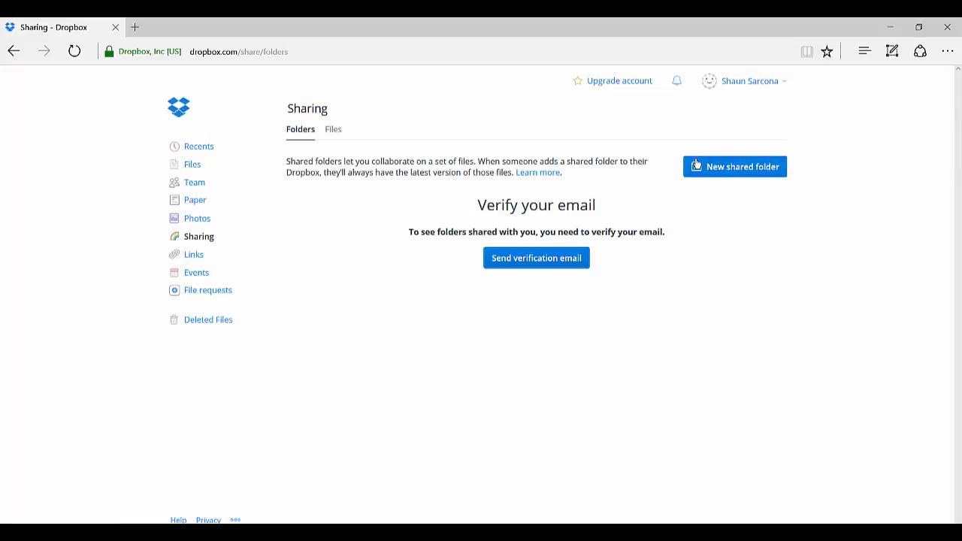
{"action": "left_click", "coordinate": [698, 166]}
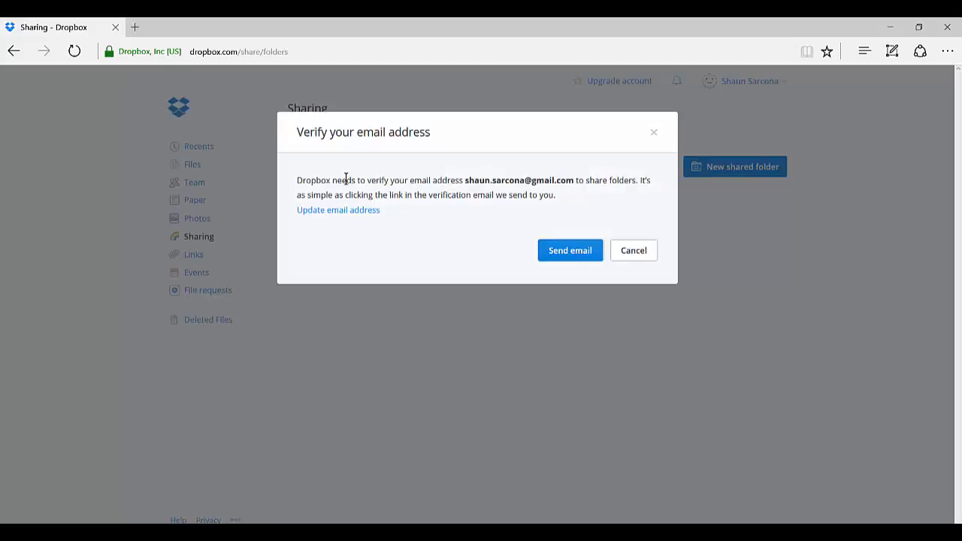
{"action": "left_click", "coordinate": [574, 253]}
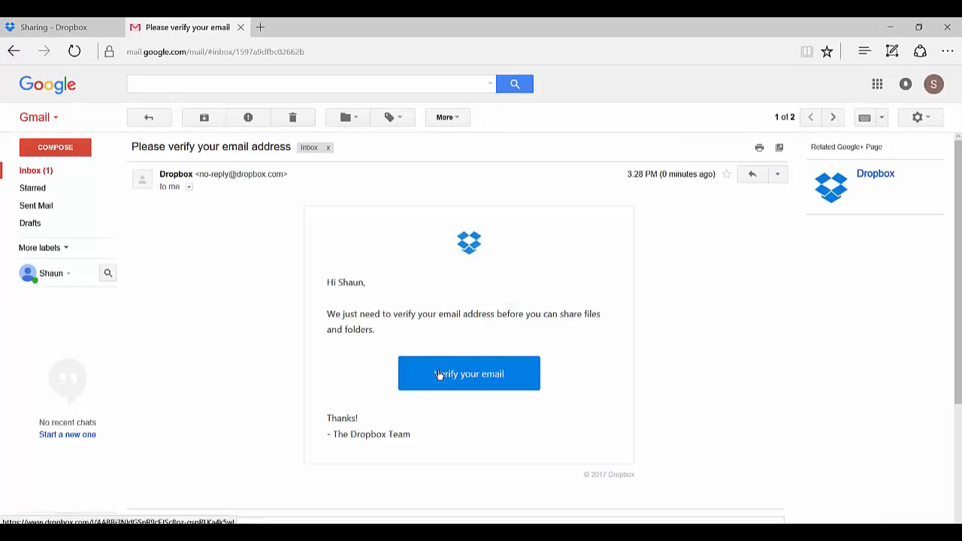
{"action": "left_click", "coordinate": [439, 375]}
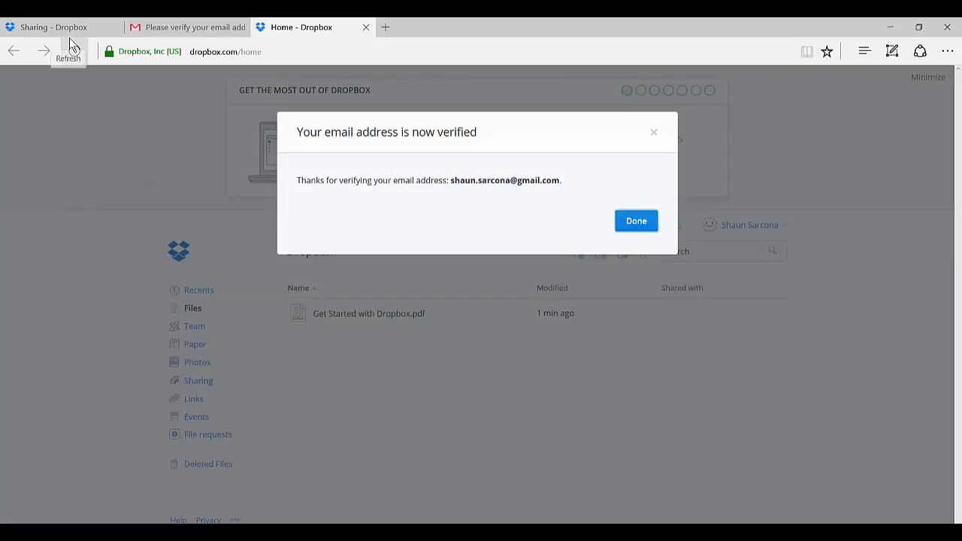
{"action": "left_click", "coordinate": [640, 223]}
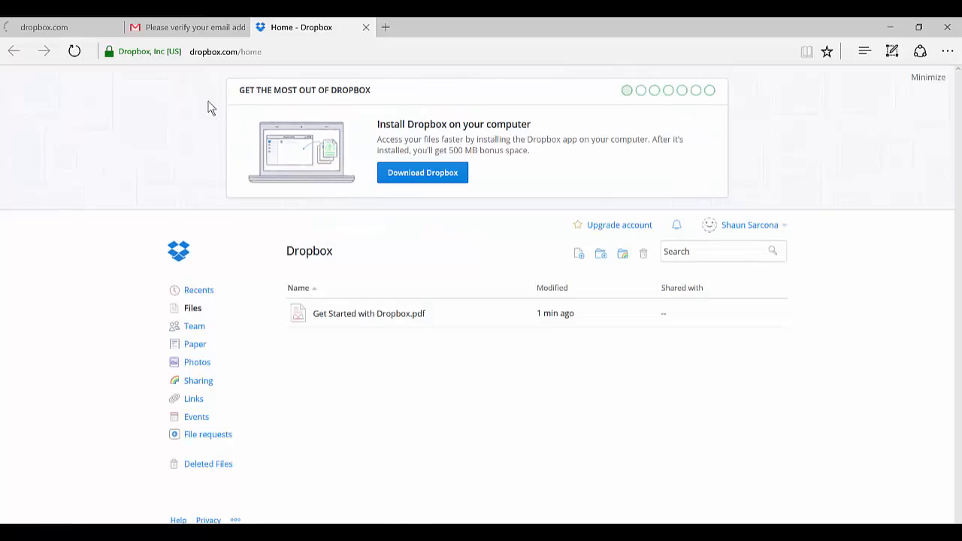
Step: Create a new shared folder from the Sharing page, named with the student's last name followed by _1320_W17
{"action": "left_click", "coordinate": [86, 30]}
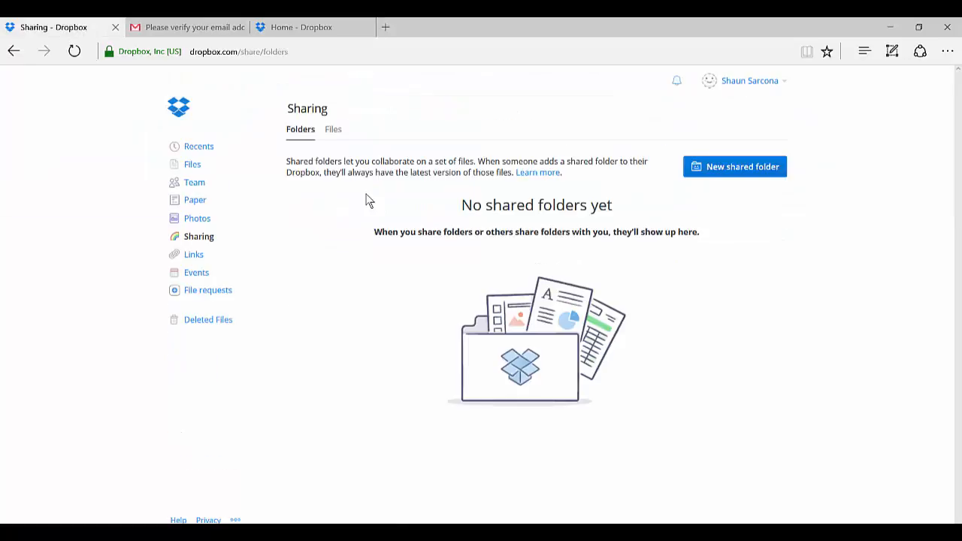
{"action": "left_click", "coordinate": [719, 168]}
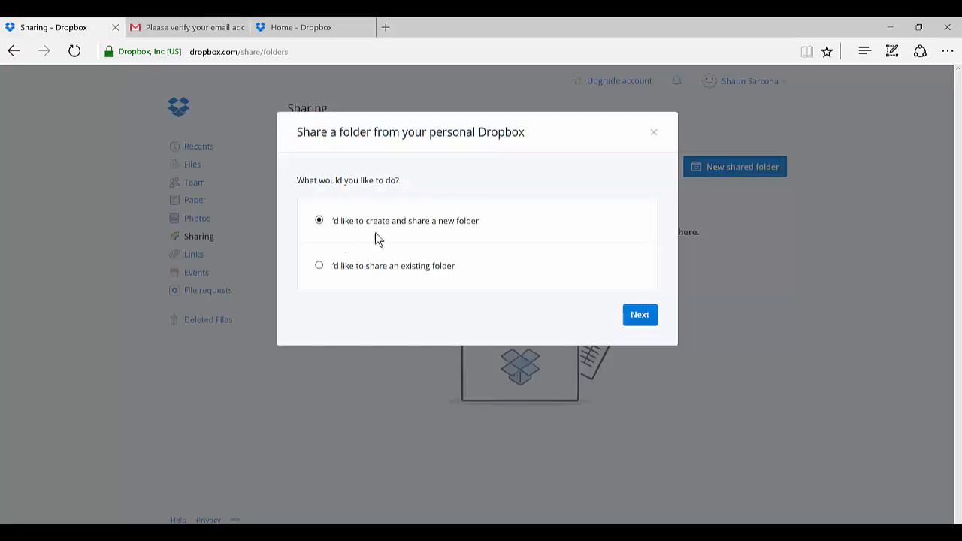
{"action": "left_click_drag", "start_coordinate": [340, 225], "coordinate": [466, 229]}
{"action": "left_click", "coordinate": [640, 319]}
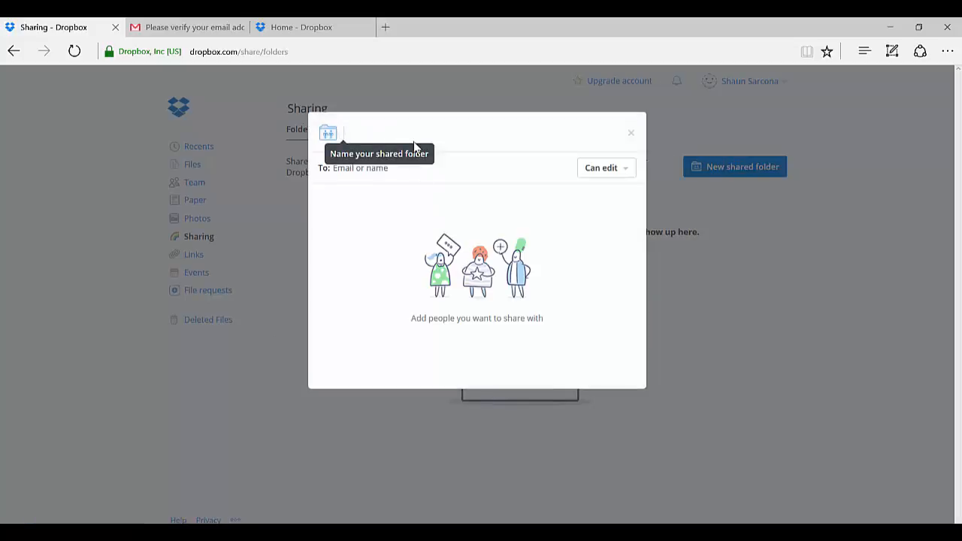
{"action": "type", "text": "S"}
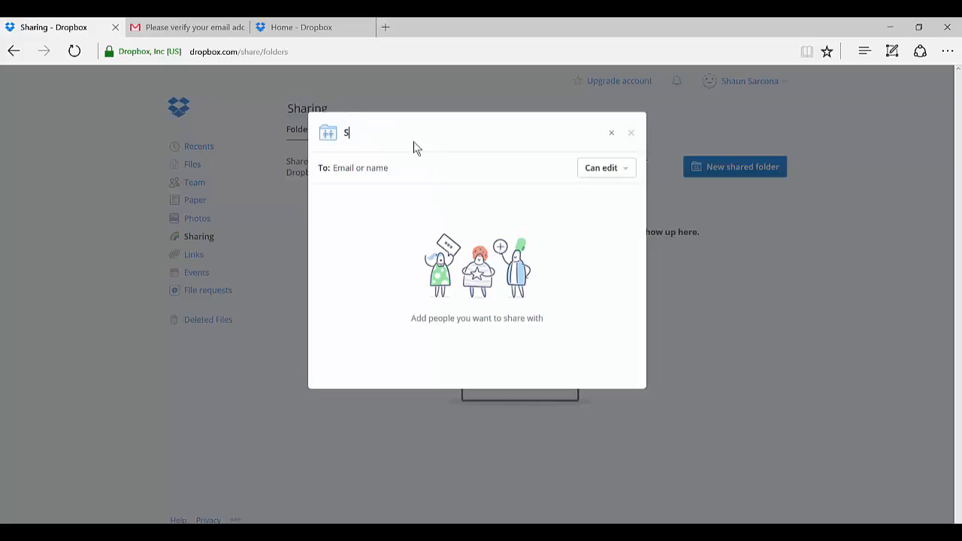
{"action": "type", "text": "arcona_1320_W17"}
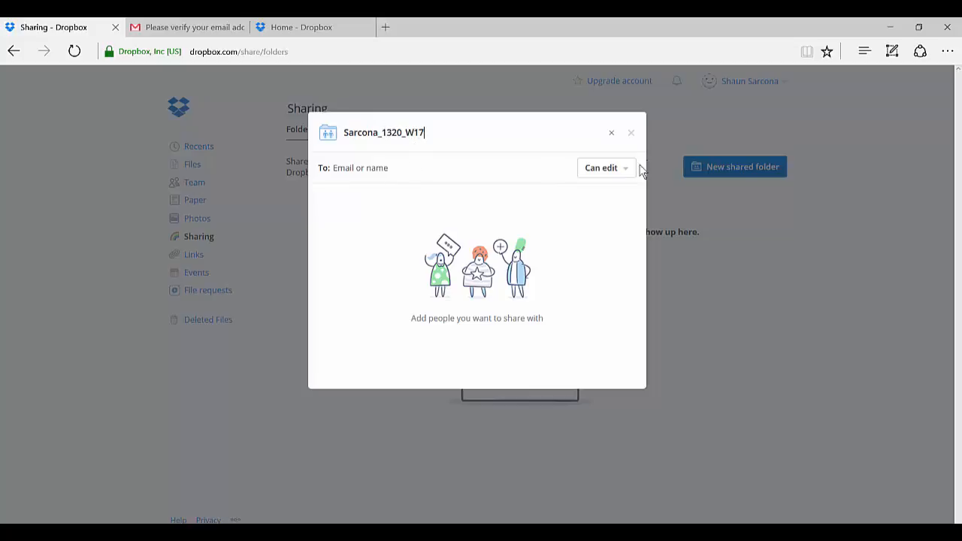
Step: Enter the instructor's college e-mail address as the recipient of the shared folder
{"action": "left_click", "coordinate": [474, 168]}
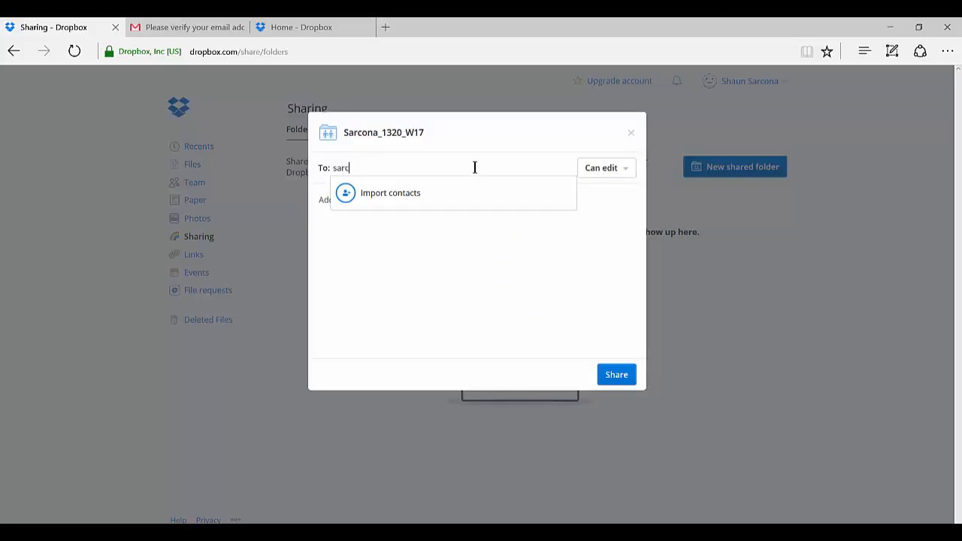
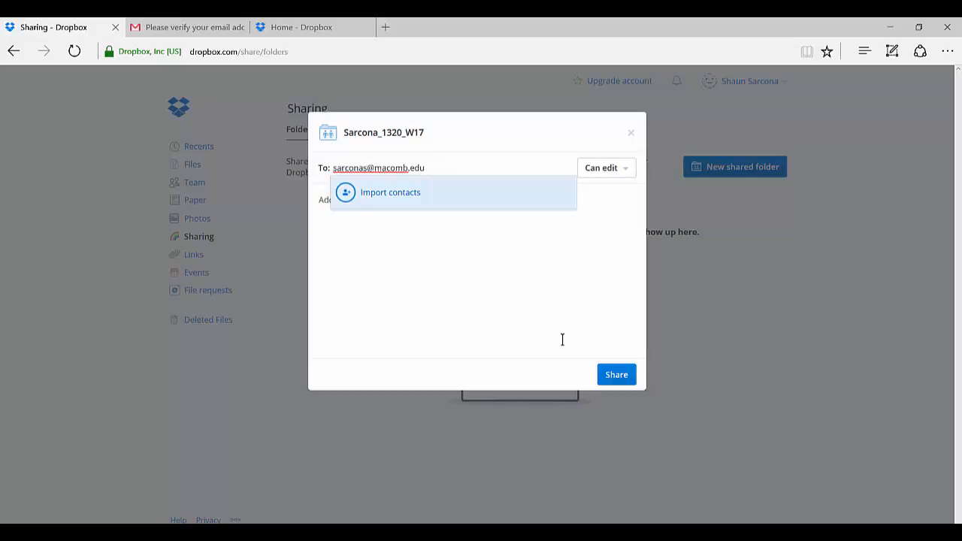
Step: Check the recipient permission options, keep Can edit, and share the _1320_W17 folder with the instructor
{"action": "left_click", "coordinate": [627, 169]}
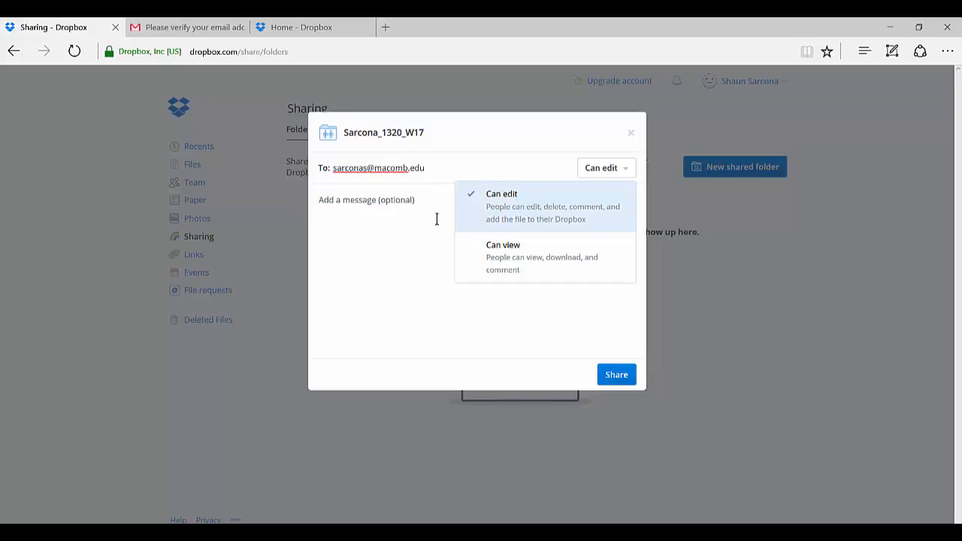
{"action": "left_click", "coordinate": [590, 208]}
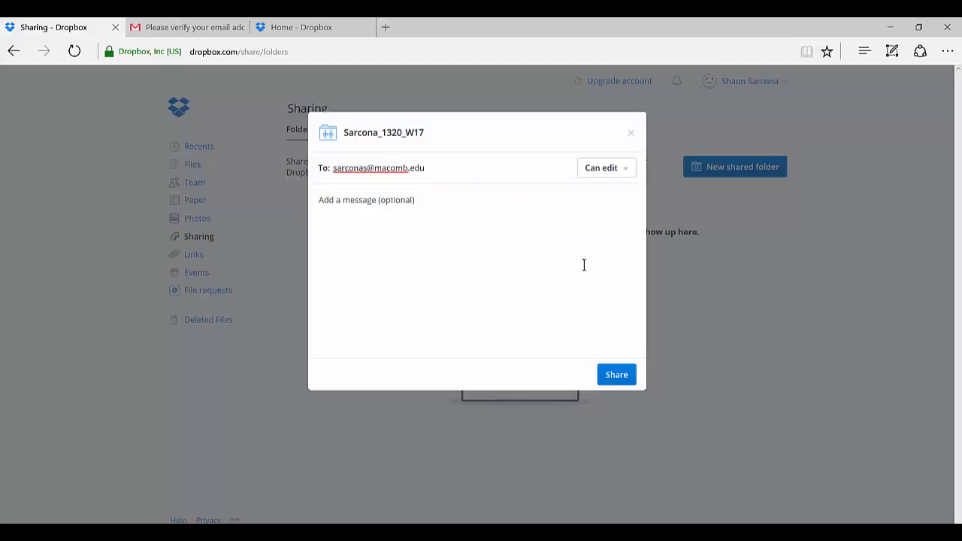
{"action": "left_click", "coordinate": [620, 172]}
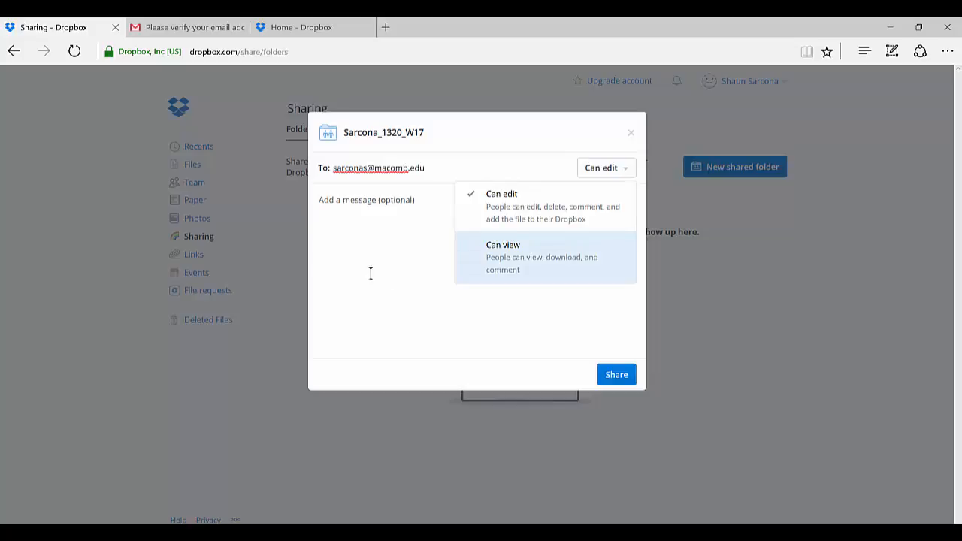
{"action": "left_click", "coordinate": [402, 265]}
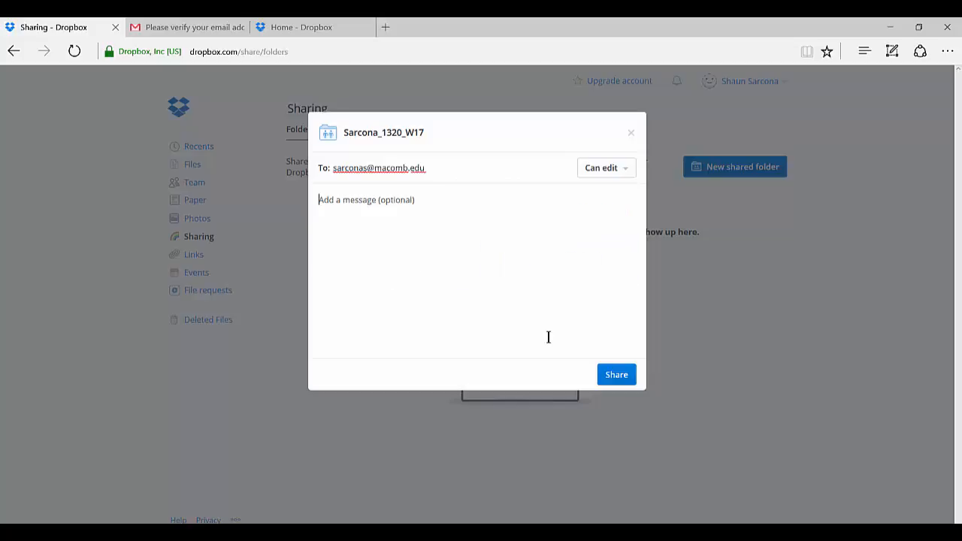
{"action": "left_click", "coordinate": [624, 379]}
{"action": "left_click", "coordinate": [625, 380]}
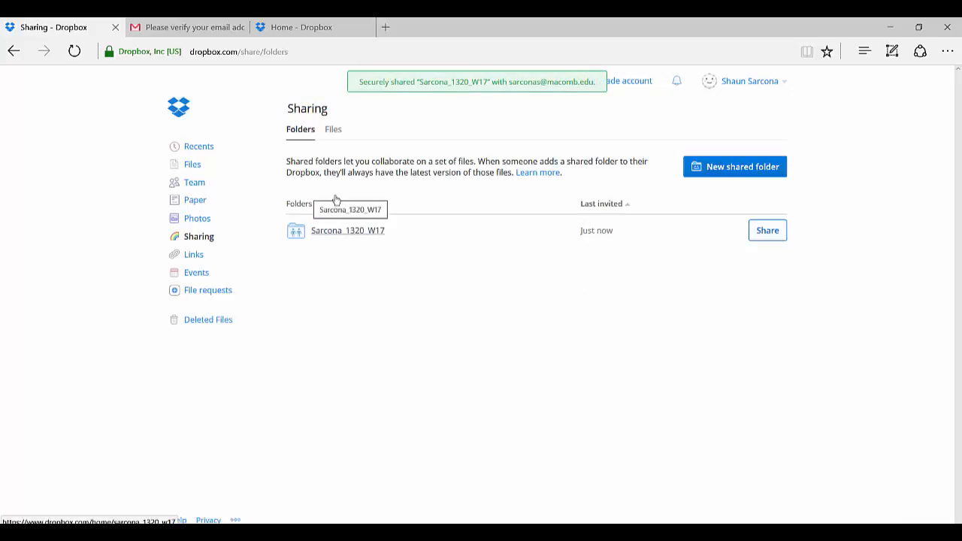
Step: Open the local Dropbox folder in File Explorer through the Dropbox desktop app and check the app's recent files
{"action": "mouse_move", "coordinate": [314, 22]}
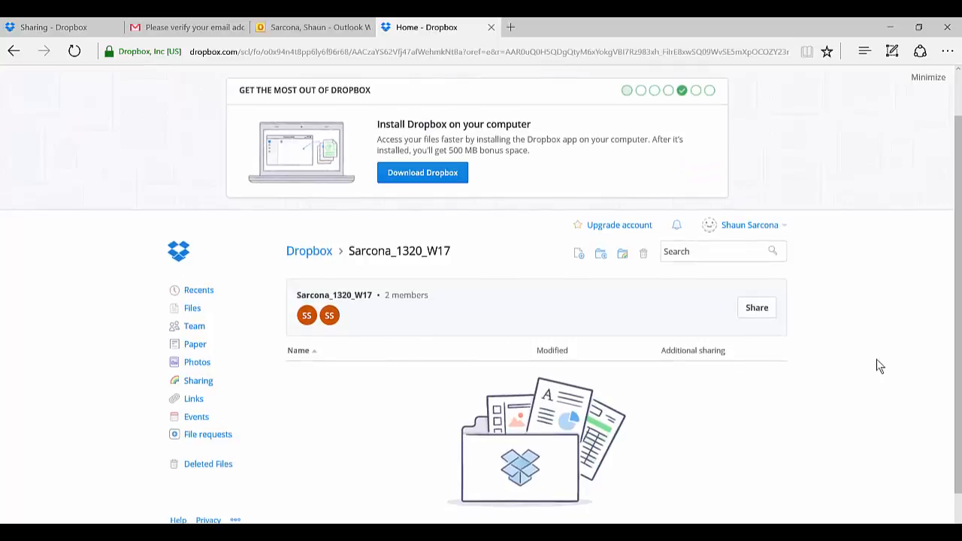
{"action": "left_click", "coordinate": [828, 523]}
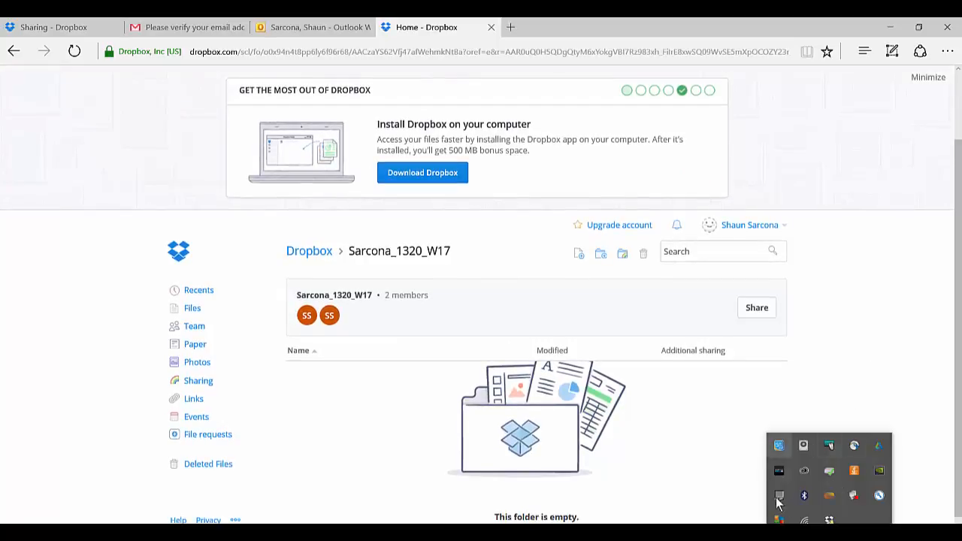
{"action": "left_click", "coordinate": [829, 520]}
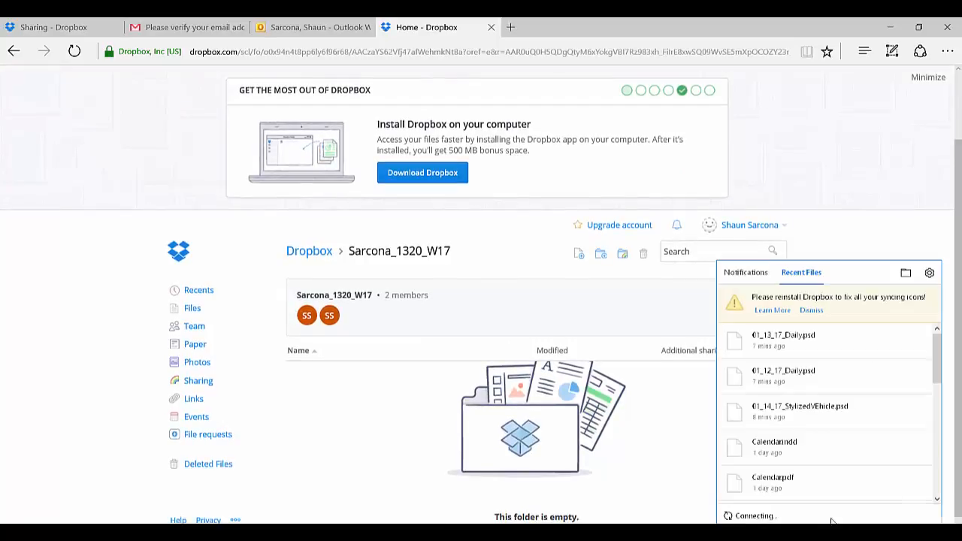
{"action": "left_click", "coordinate": [905, 274]}
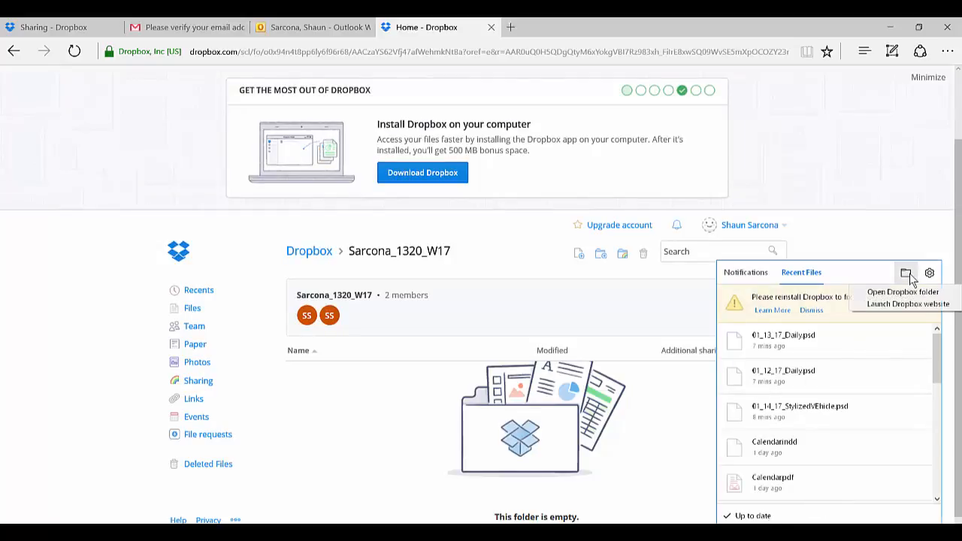
{"action": "left_click", "coordinate": [897, 292]}
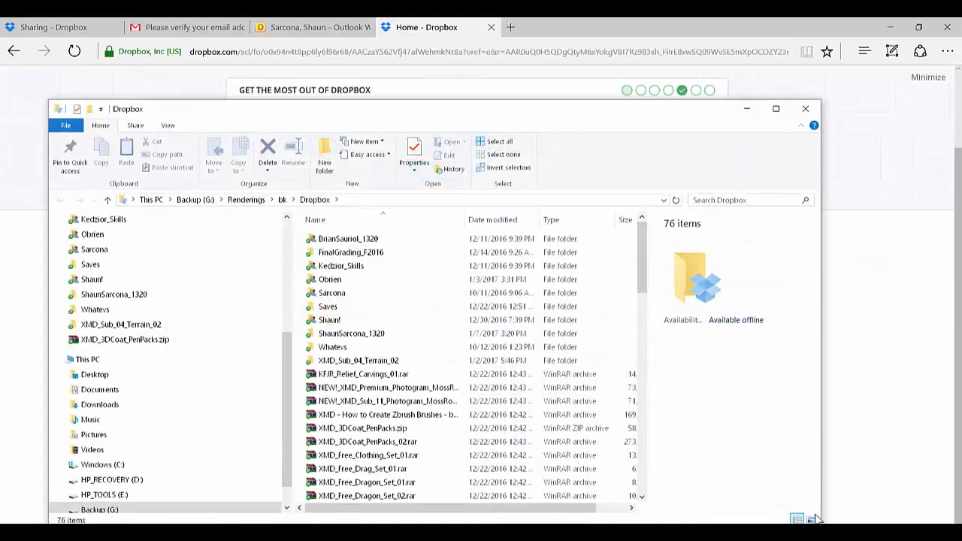
{"action": "left_click", "coordinate": [828, 533]}
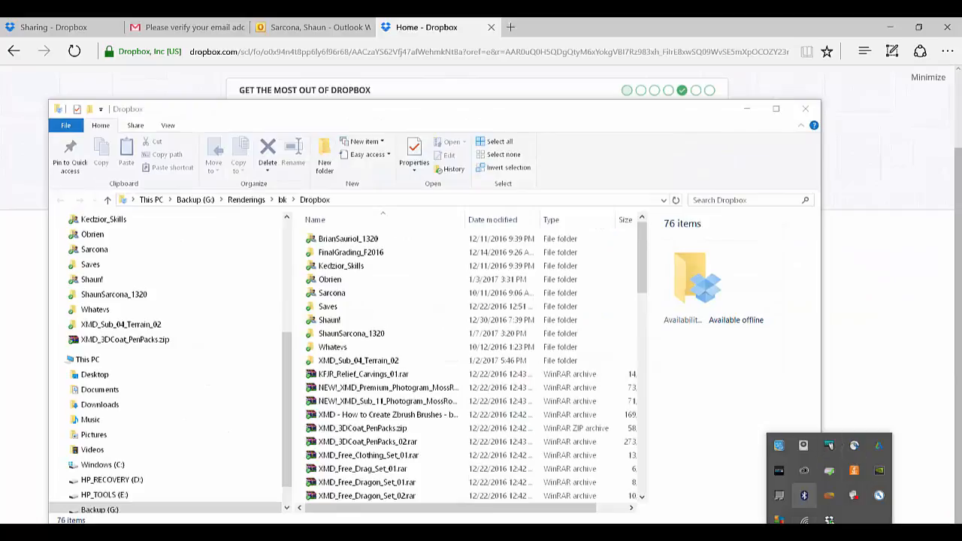
{"action": "left_click", "coordinate": [831, 520]}
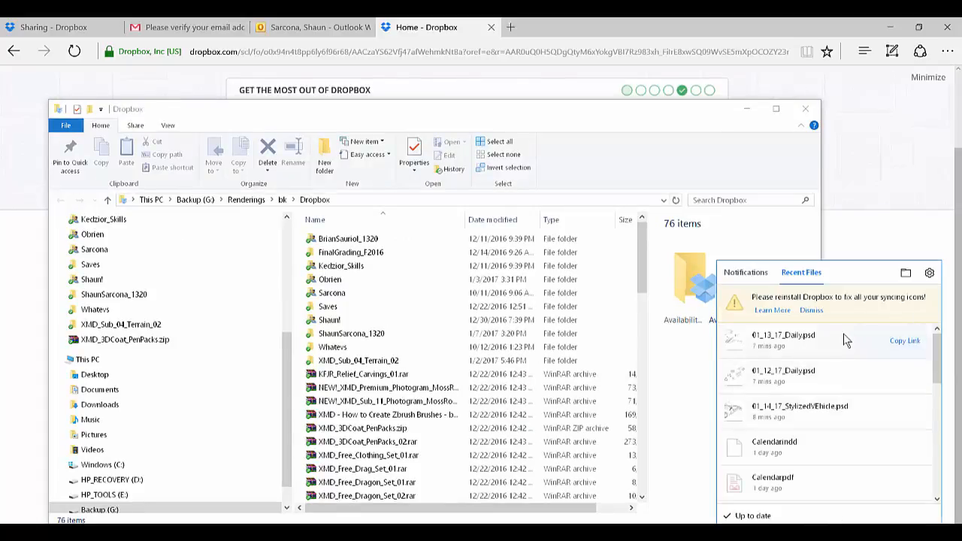
{"action": "left_click", "coordinate": [763, 220]}
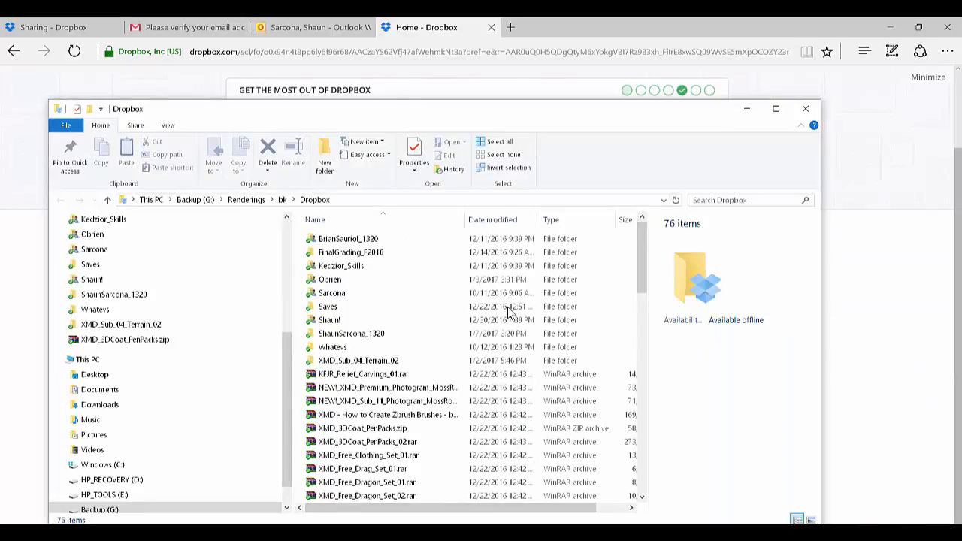
Step: Look inside the DailyDrawings subfolder of the existing _1320 folder, and look through the main Dropbox folder's contents
{"action": "double_click", "coordinate": [348, 334]}
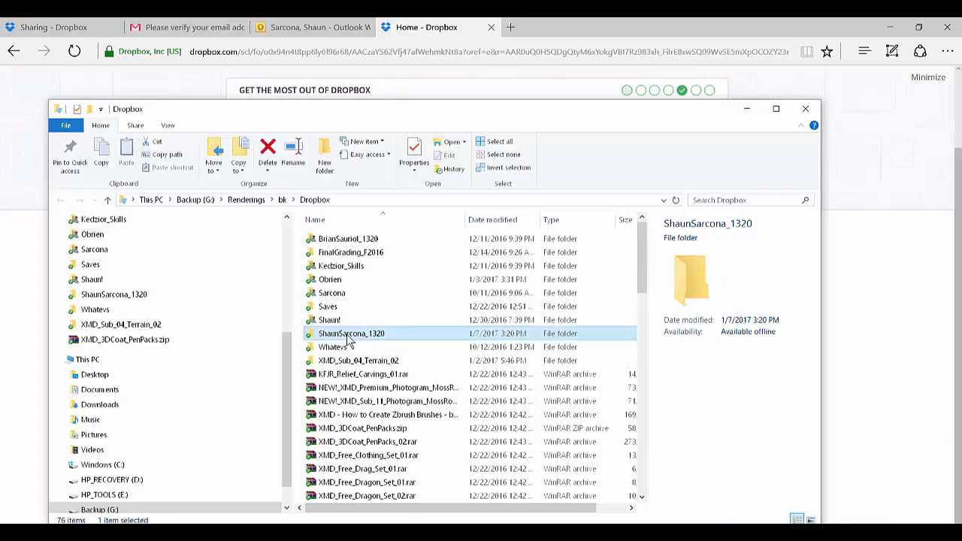
{"action": "double_click", "coordinate": [349, 239]}
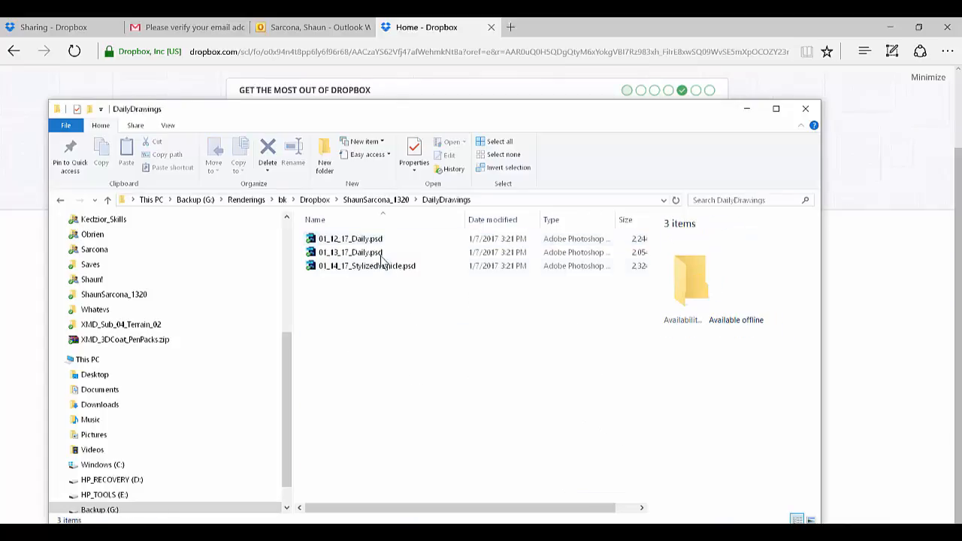
{"action": "key", "text": "BackSpace"}
{"action": "key", "text": "BackSpace"}
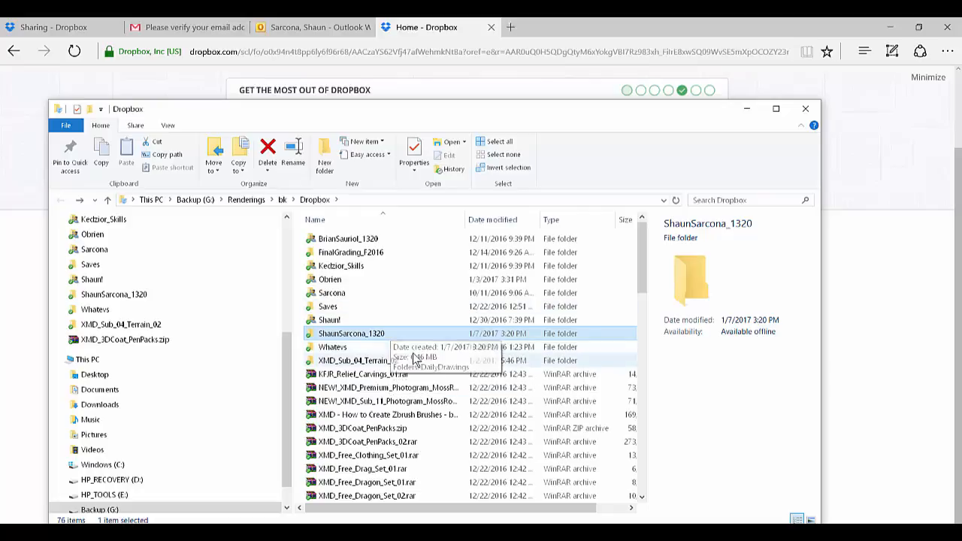
{"action": "scroll", "coordinate": [415, 358], "scroll_direction": "down", "scroll_amount": 12}
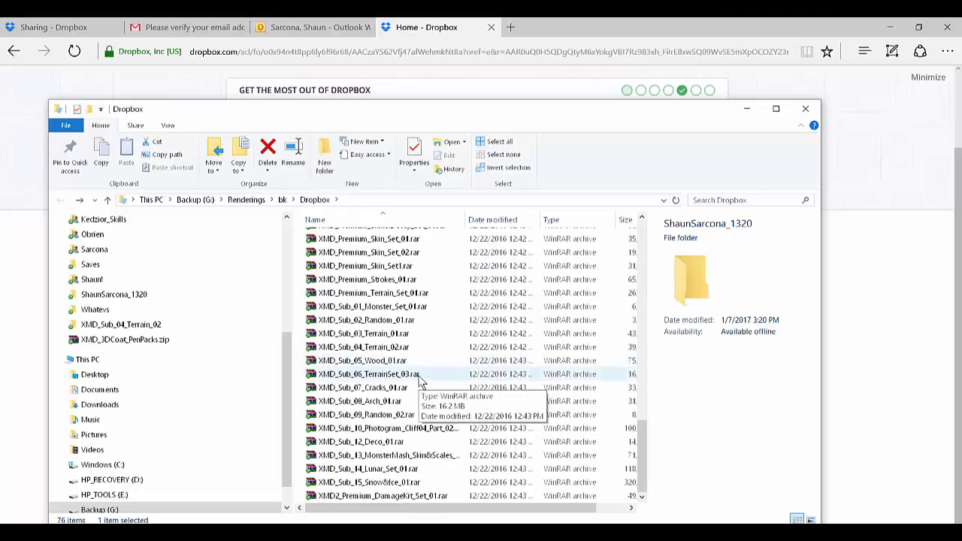
{"action": "scroll", "coordinate": [418, 380], "scroll_direction": "up", "scroll_amount": 12}
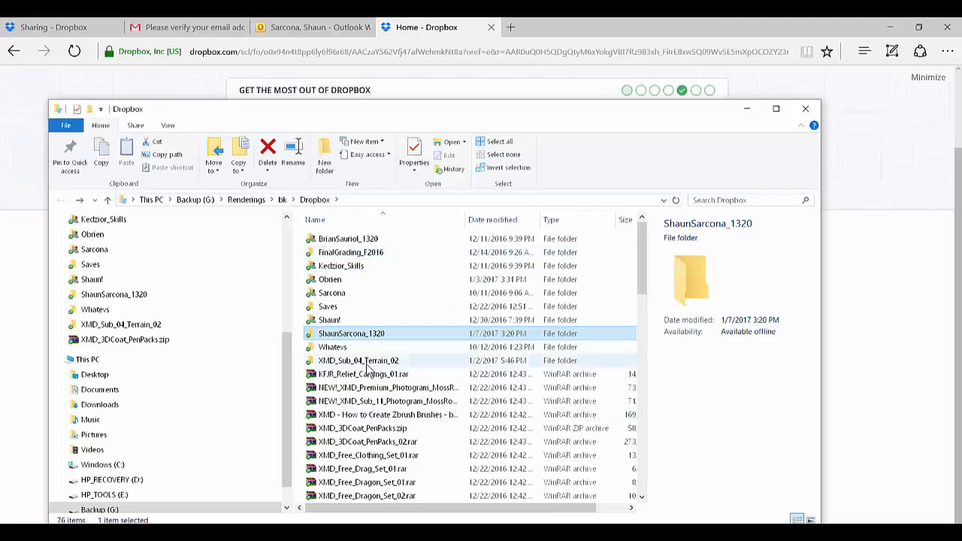
{"action": "scroll", "coordinate": [368, 413], "scroll_direction": "down", "scroll_amount": 6}
{"action": "scroll", "coordinate": [380, 394], "scroll_direction": "down", "scroll_amount": 12}
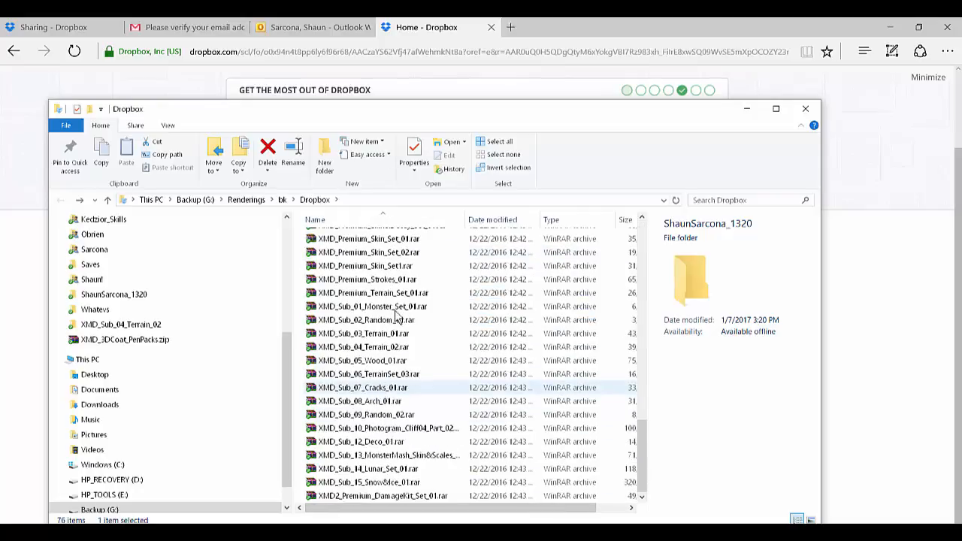
{"action": "scroll", "coordinate": [380, 394], "scroll_direction": "up", "scroll_amount": 15}
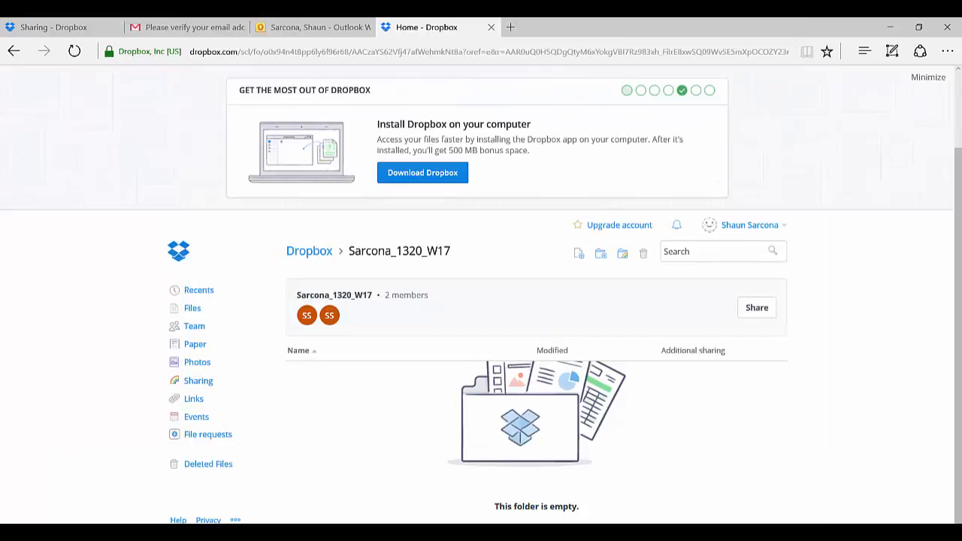
Step: Reopen the local Dropbox folder through the desktop app and look inside the synced _1320_W17 shared folder
{"action": "left_click", "coordinate": [828, 535]}
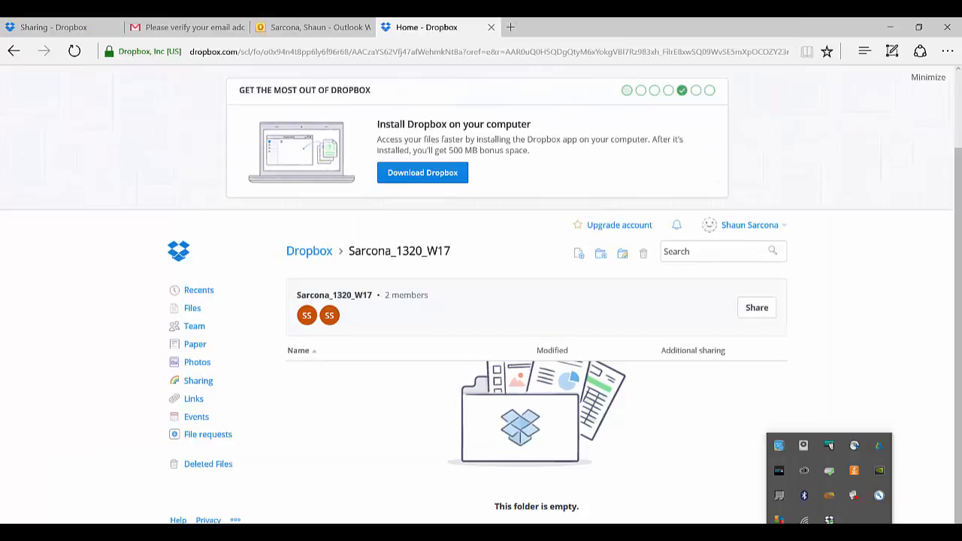
{"action": "left_click", "coordinate": [829, 519]}
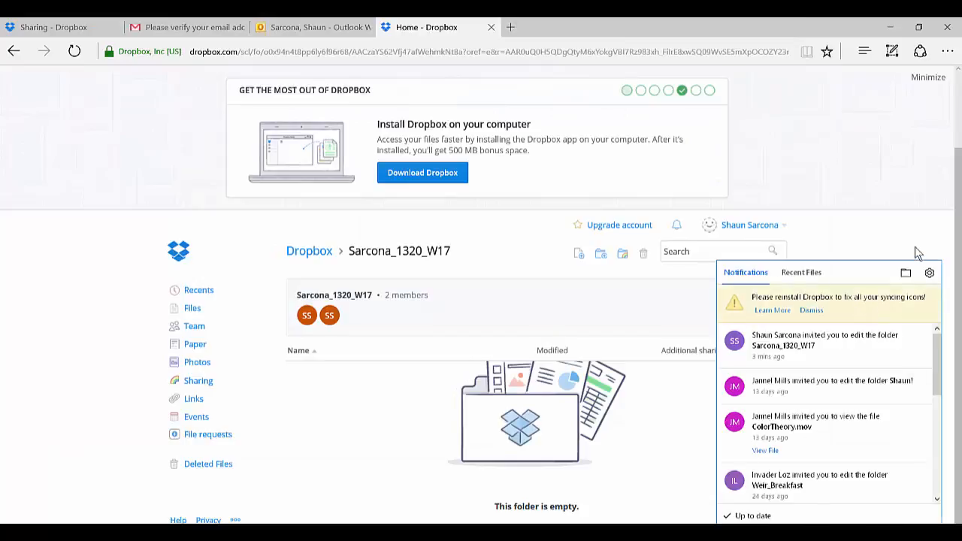
{"action": "left_click", "coordinate": [905, 274]}
{"action": "left_click", "coordinate": [904, 293]}
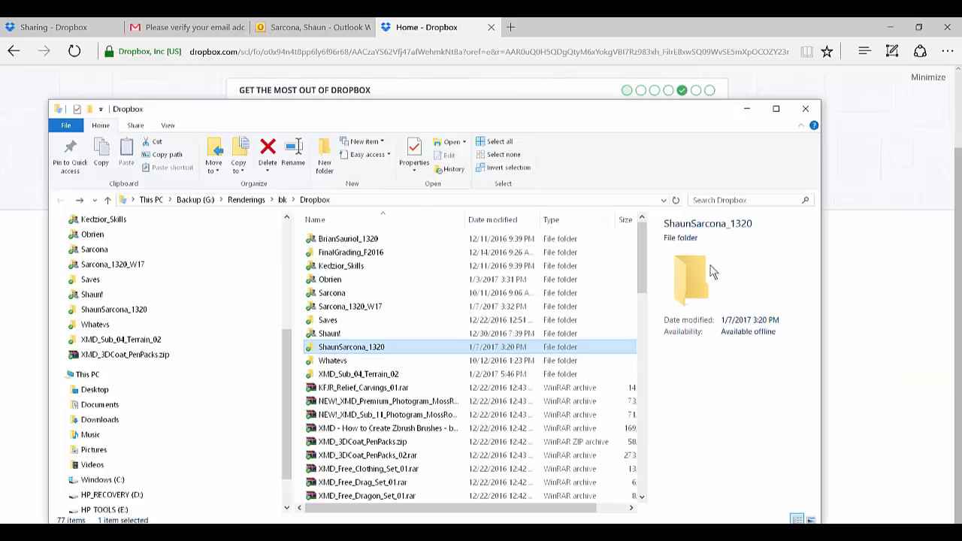
{"action": "left_click", "coordinate": [392, 308]}
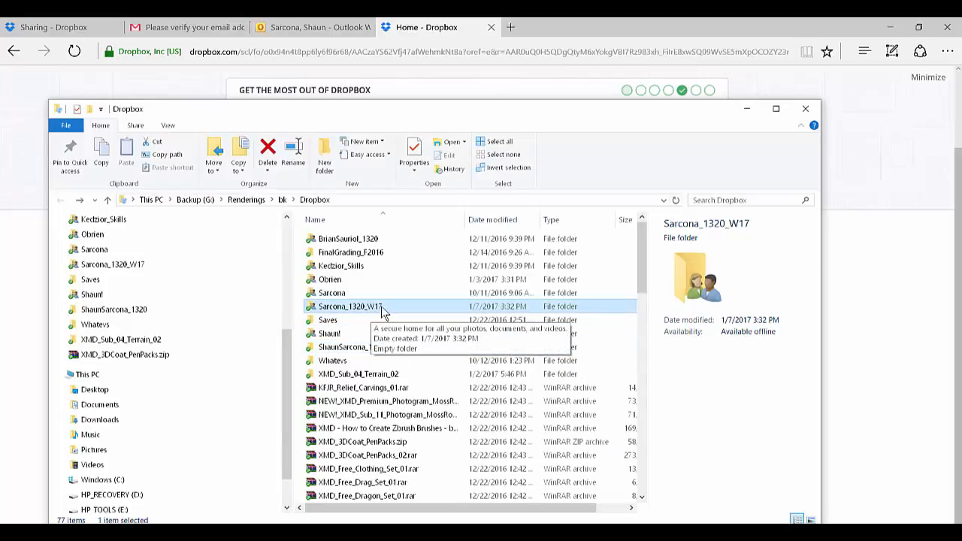
{"action": "double_click", "coordinate": [382, 308]}
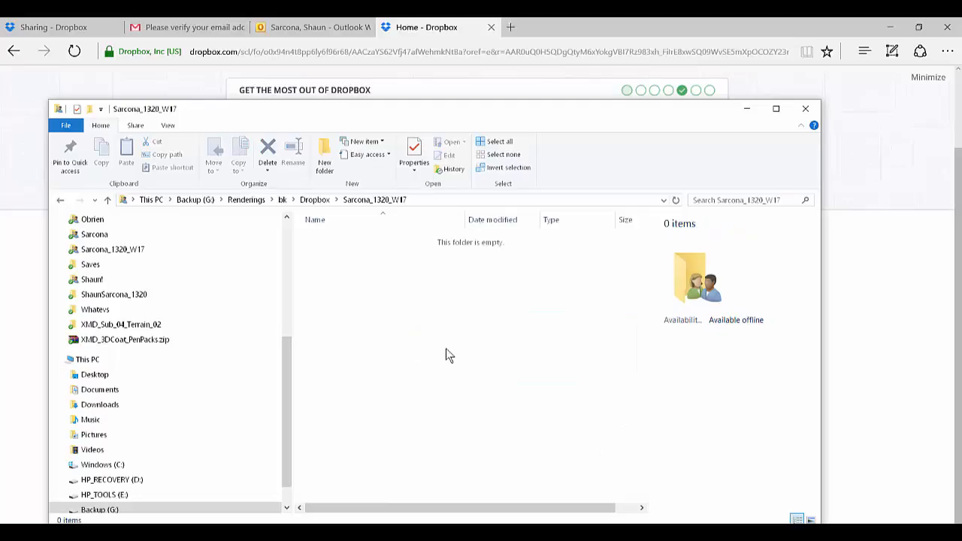
{"action": "key", "text": "alt+Left"}
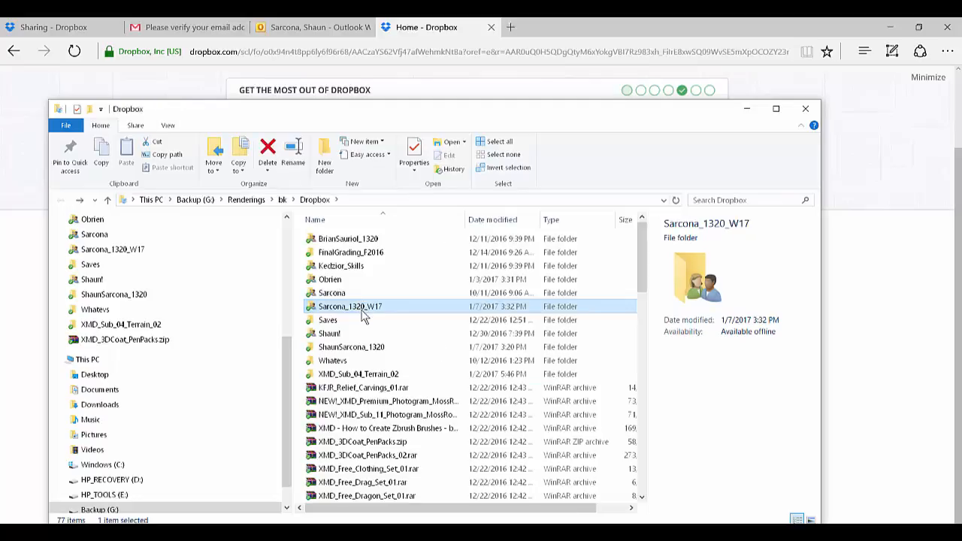
{"action": "double_click", "coordinate": [366, 314]}
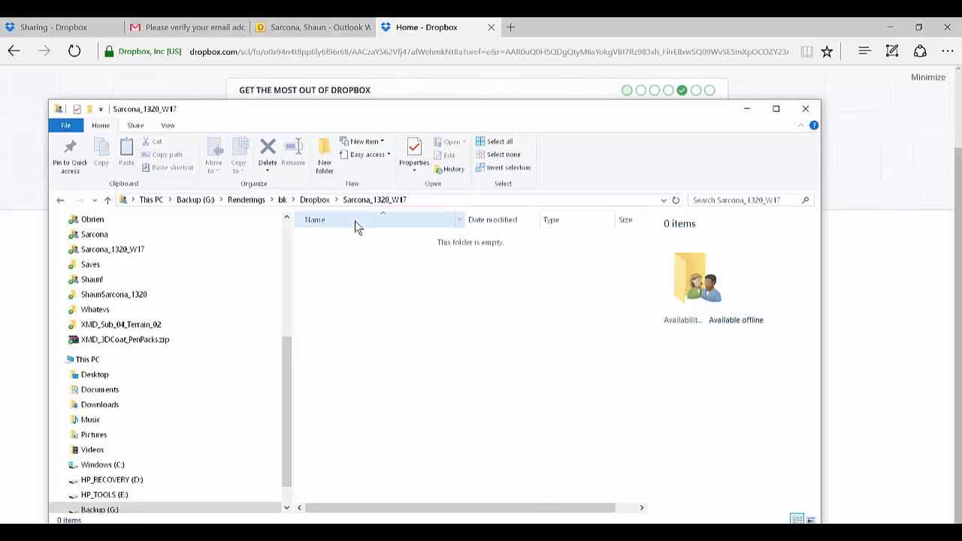
Step: Return to the Dropbox Sharing page in the browser and open the shared _1320_W17 folder
{"action": "left_click", "coordinate": [416, 28]}
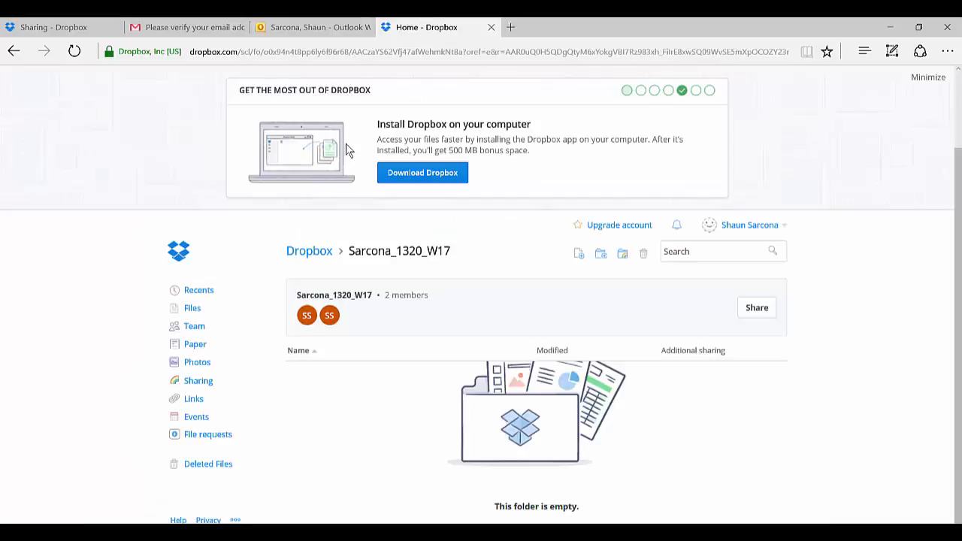
{"action": "left_click", "coordinate": [66, 27]}
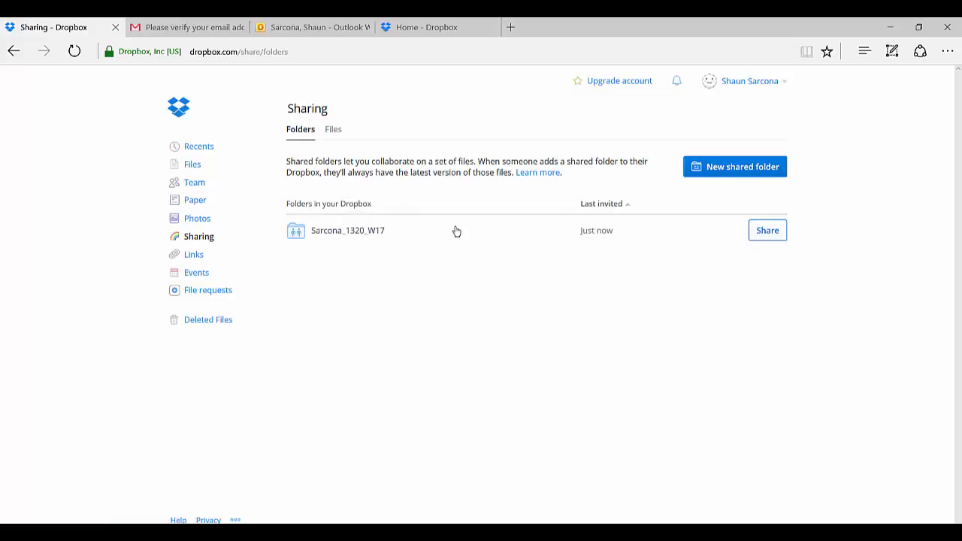
{"action": "left_click", "coordinate": [365, 238]}
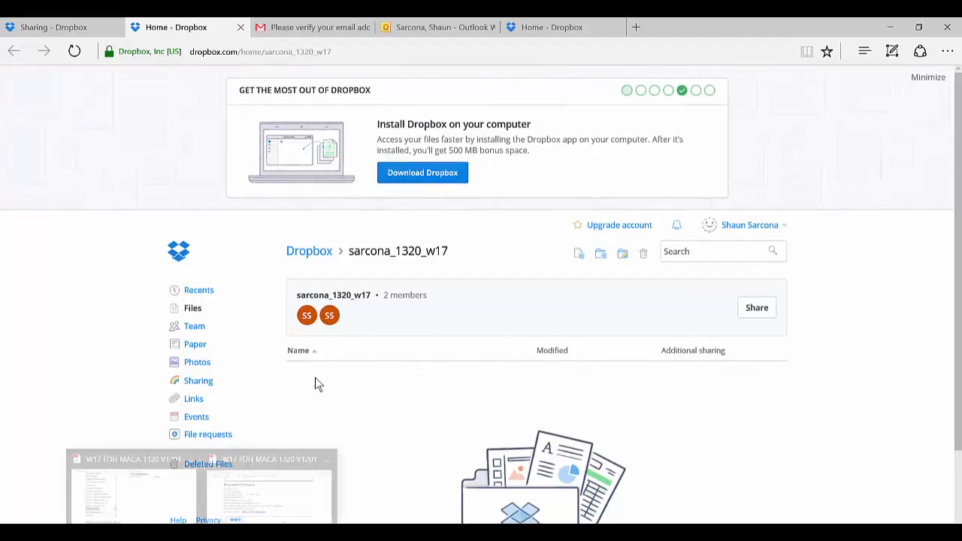
Step: Switch to the course syllabus PDF in Adobe Acrobat and look up the assignment names in the Assignment Breakdown
{"action": "left_click", "coordinate": [250, 492]}
{"action": "scroll", "coordinate": [311, 263], "scroll_direction": "down", "scroll_amount": 3}
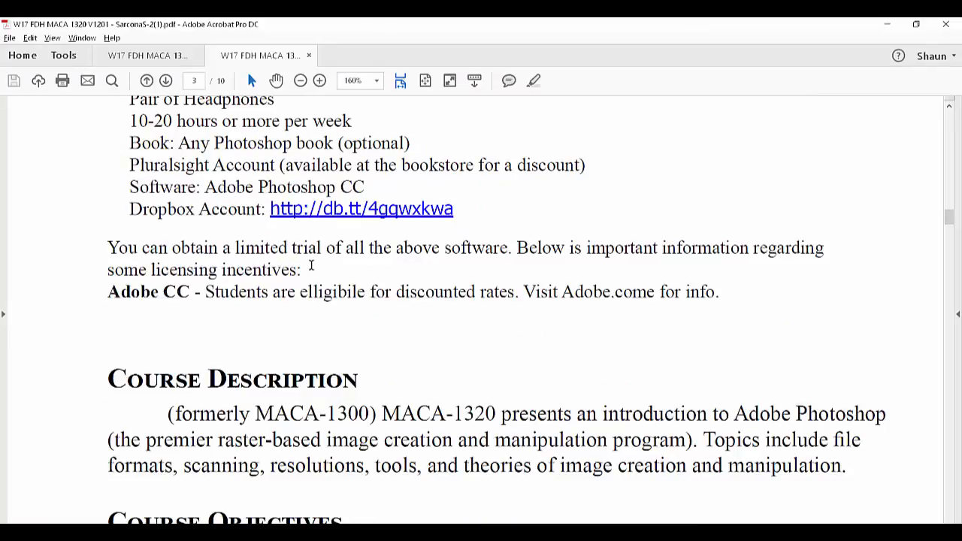
{"action": "scroll", "coordinate": [314, 265], "scroll_direction": "down", "scroll_amount": 20}
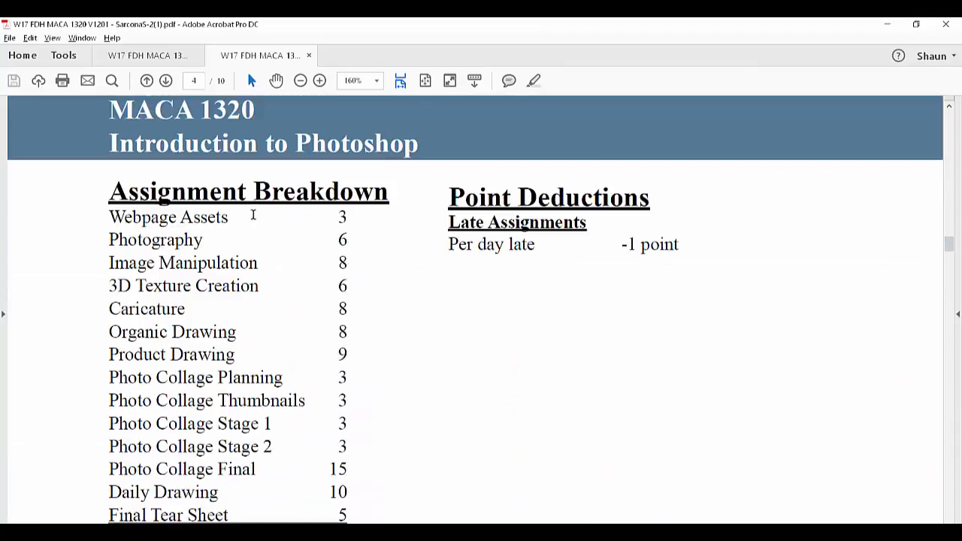
{"action": "scroll", "coordinate": [253, 216], "scroll_direction": "down", "scroll_amount": 2}
{"action": "left_click_drag", "start_coordinate": [112, 147], "coordinate": [218, 145]}
Step: Switch back to Dropbox in the browser and create a folder named WebpageAssets inside the shared _1320_W17 folder
{"action": "key", "text": "alt+Tab"}
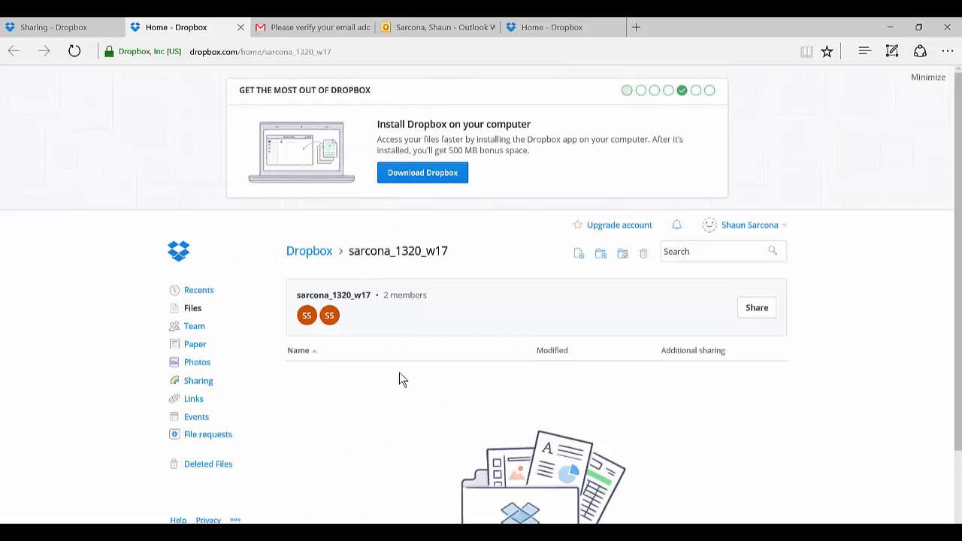
{"action": "right_click", "coordinate": [400, 397]}
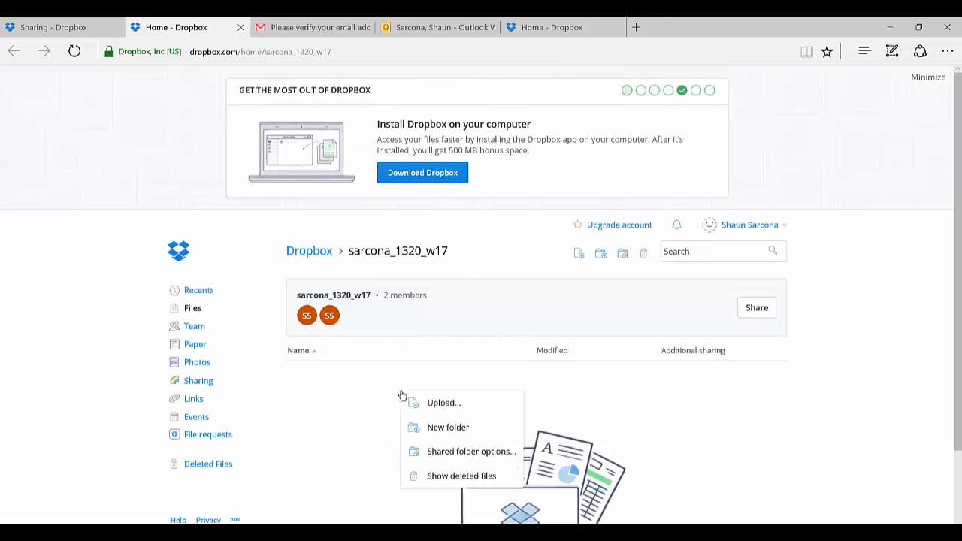
{"action": "left_click", "coordinate": [431, 429]}
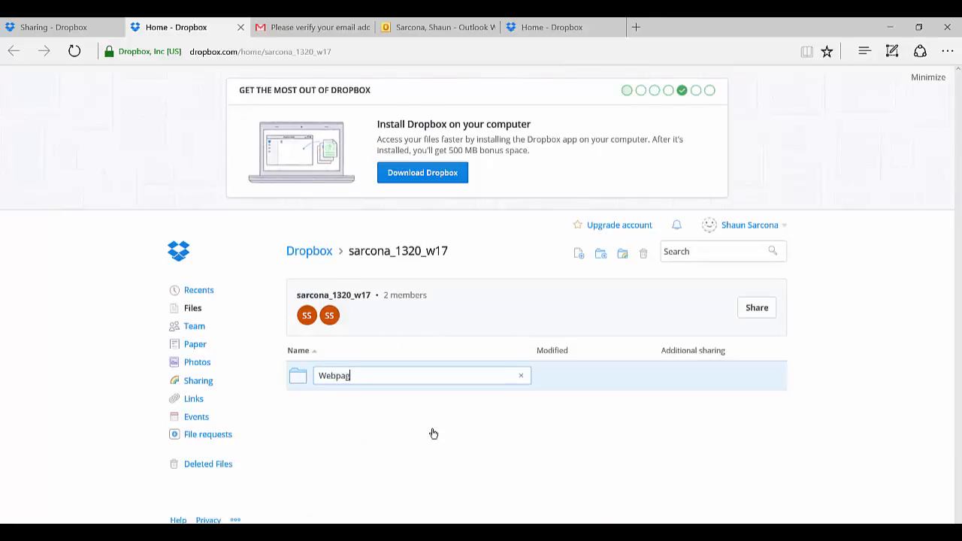
{"action": "type", "text": "WebpageAssets"}
{"action": "key", "text": "Return"}
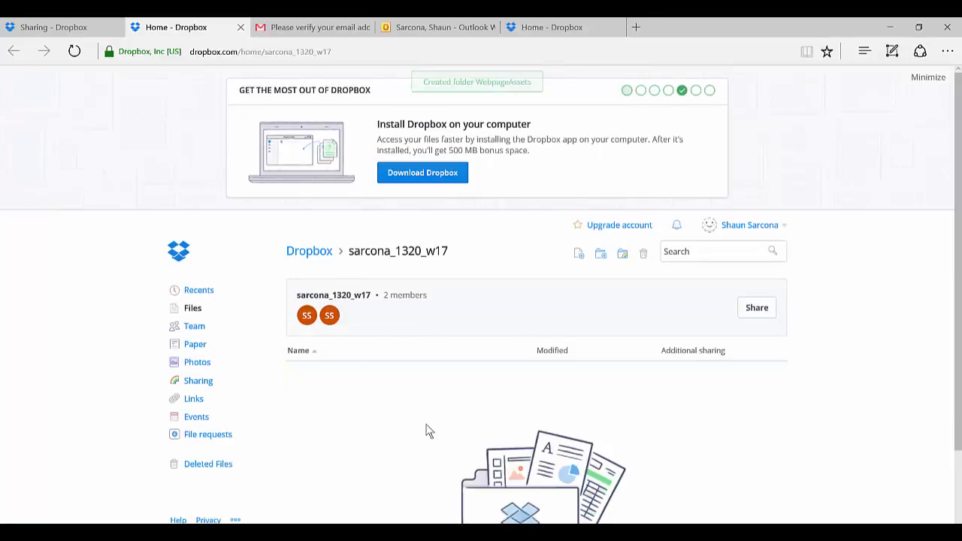
Step: Check the next assignment name in the syllabus PDF and create a Photography folder in the shared Dropbox folder
{"action": "key", "text": "alt+Tab"}
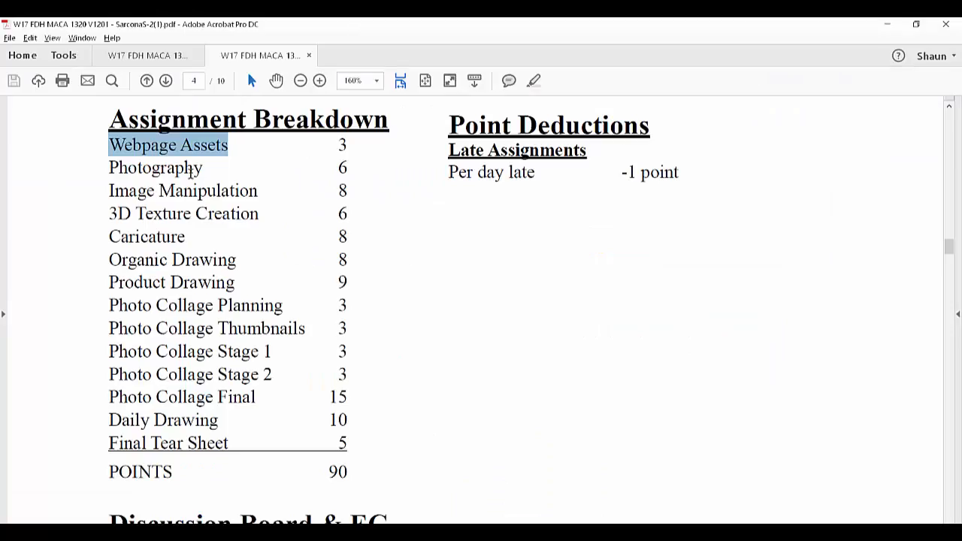
{"action": "key", "text": "alt+Tab"}
{"action": "right_click", "coordinate": [416, 424]}
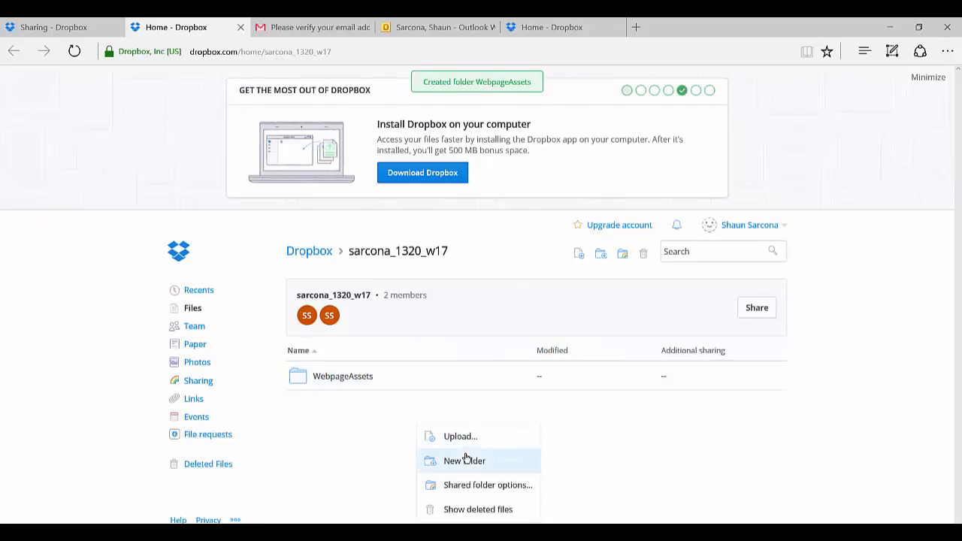
{"action": "left_click", "coordinate": [466, 458]}
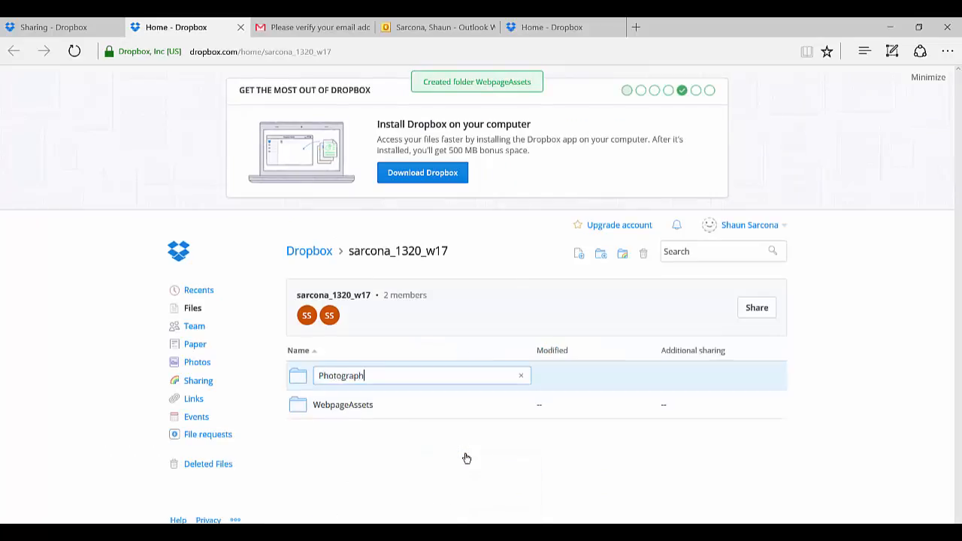
{"action": "key", "text": "Return"}
Step: Look up the third assignment in the syllabus and create an ImageManipulation folder in the shared Dropbox folder
{"action": "key", "text": "alt+Tab"}
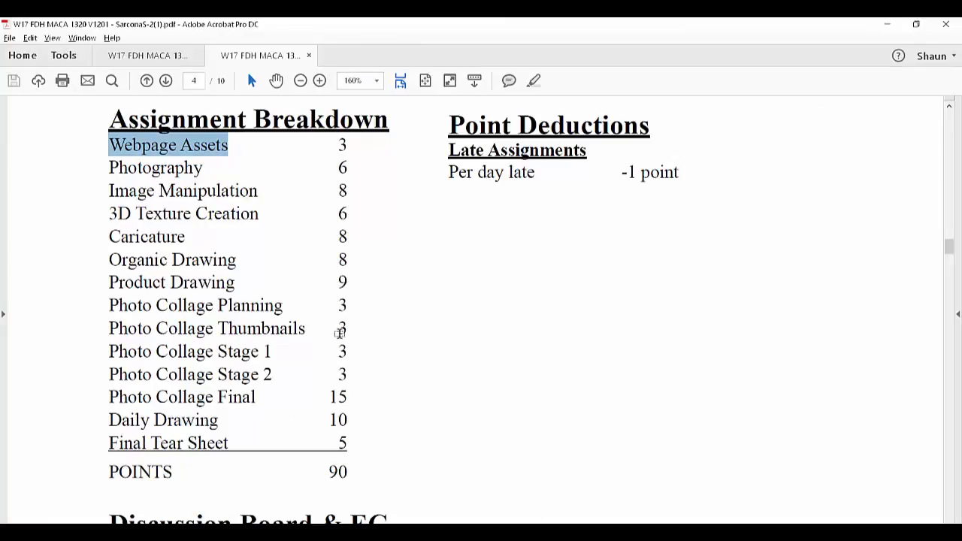
{"action": "key", "text": "alt+Tab"}
{"action": "right_click", "coordinate": [409, 396]}
{"action": "left_click", "coordinate": [430, 464]}
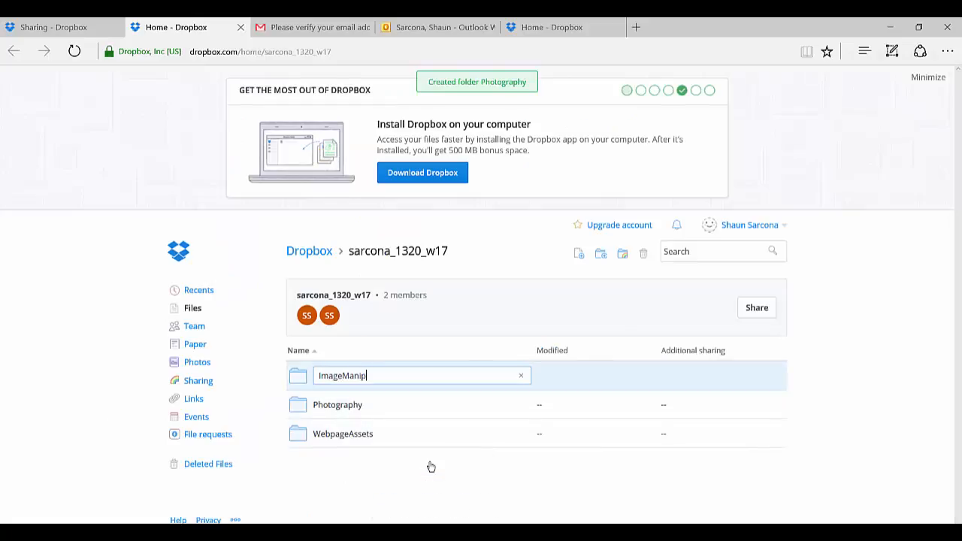
{"action": "type", "text": "ImageManipulation"}
{"action": "key", "text": "Return"}
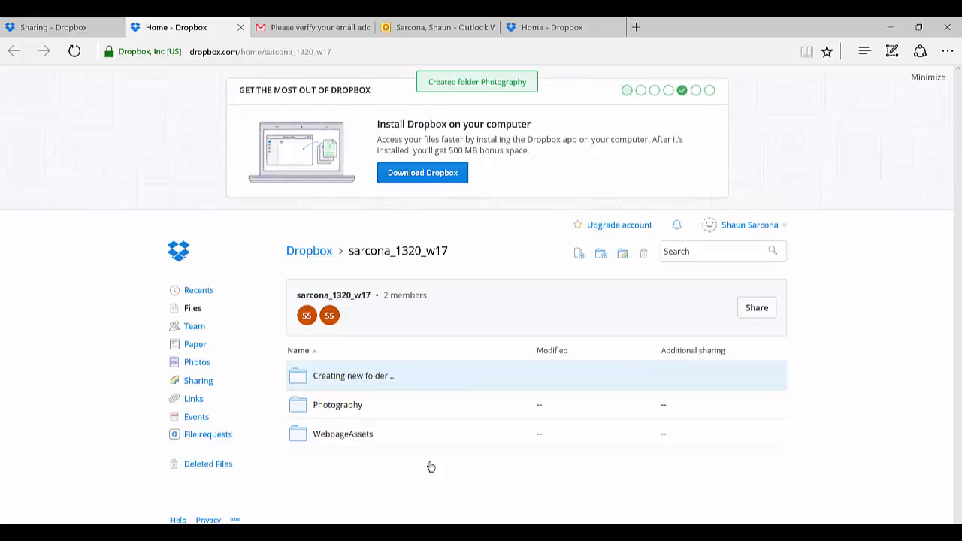
Step: Check the syllabus for the assignment after Image Manipulation and create a folder named 3D Texture in the shared Dropbox folder
{"action": "right_click", "coordinate": [371, 467]}
{"action": "left_click", "coordinate": [395, 462]}
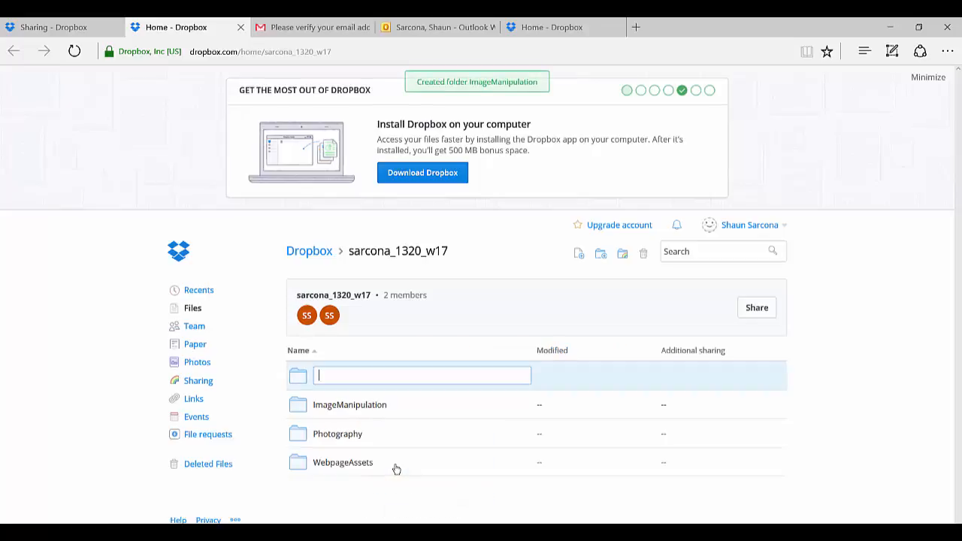
{"action": "key", "text": "alt+Tab"}
{"action": "key", "text": "alt+Tab"}
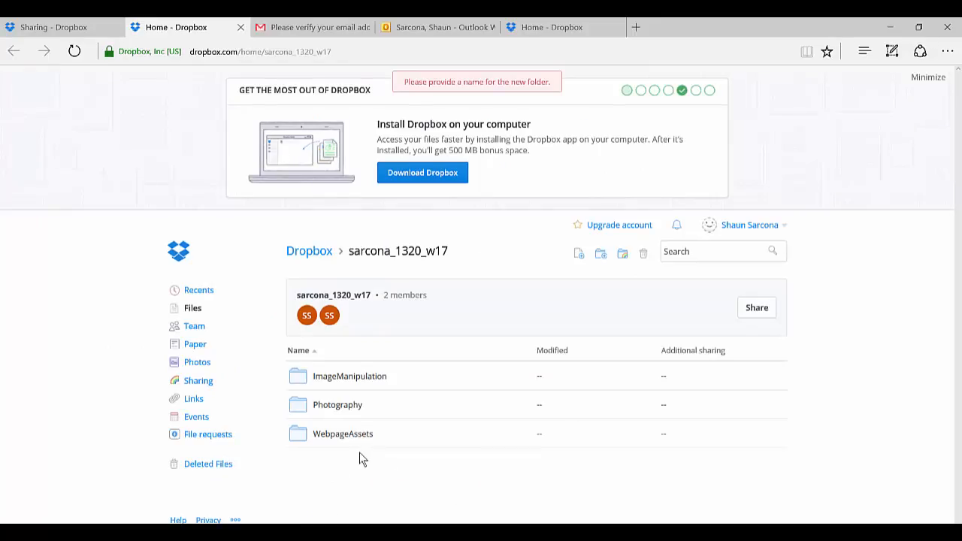
{"action": "right_click", "coordinate": [368, 460]}
{"action": "left_click", "coordinate": [396, 464]}
{"action": "type", "text": "3"}
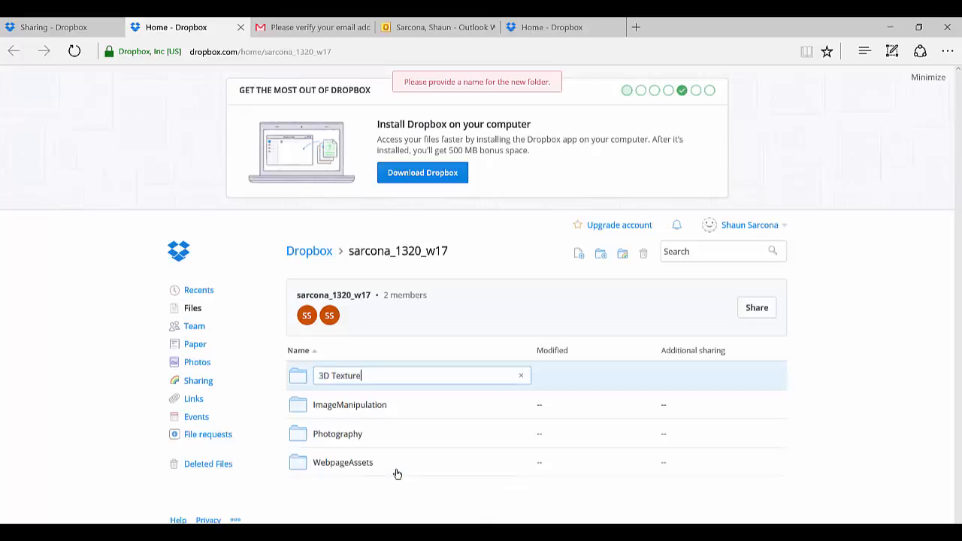
{"action": "type", "text": "D Texture"}
{"action": "key", "text": "Return"}
Step: Check the assignment list around 3D Texture Creation in the syllabus and create a Caricature folder in the shared Dropbox folder
{"action": "key", "text": "alt+Tab"}
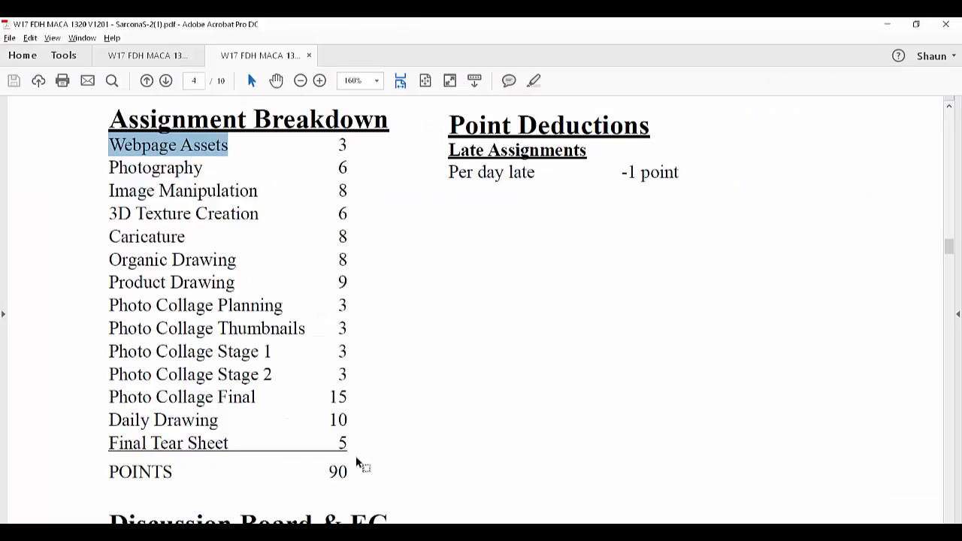
{"action": "double_click", "coordinate": [221, 216]}
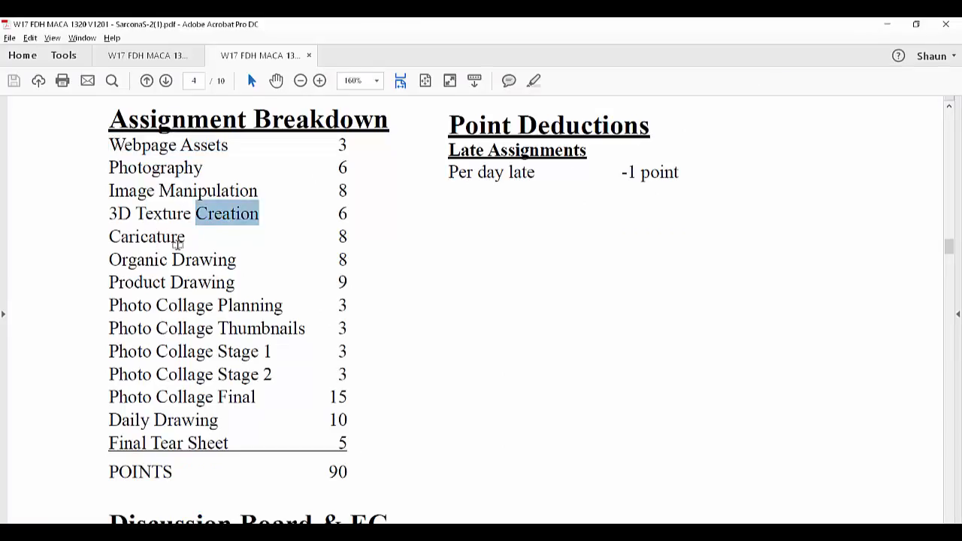
{"action": "key", "text": "alt+Tab"}
{"action": "right_click", "coordinate": [366, 449]}
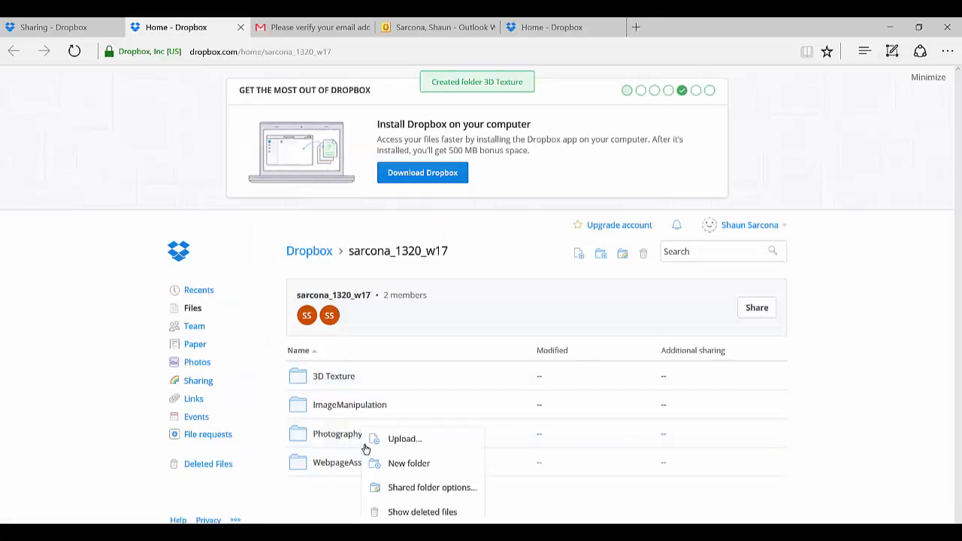
{"action": "left_click", "coordinate": [407, 470]}
{"action": "type", "text": "Caricatu"}
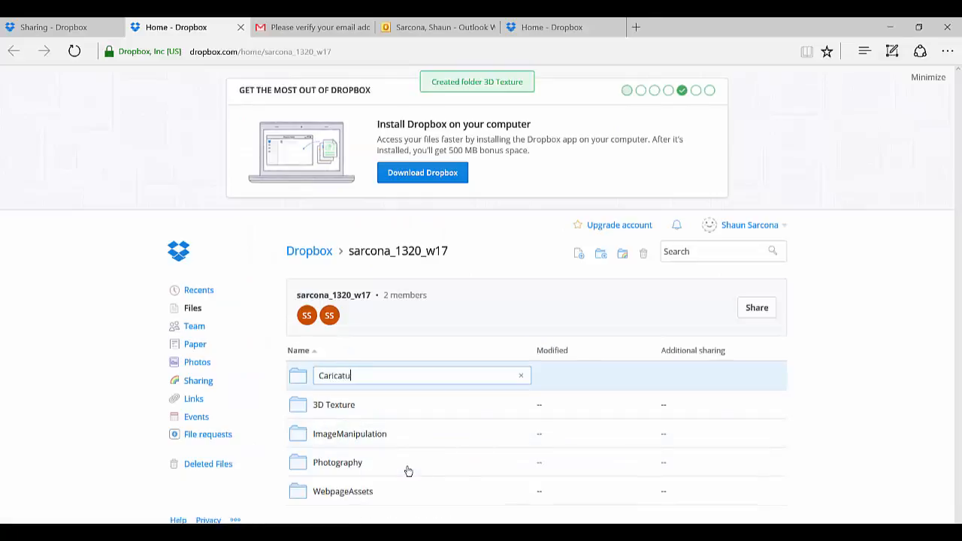
{"action": "type", "text": "re"}
{"action": "key", "text": "Return"}
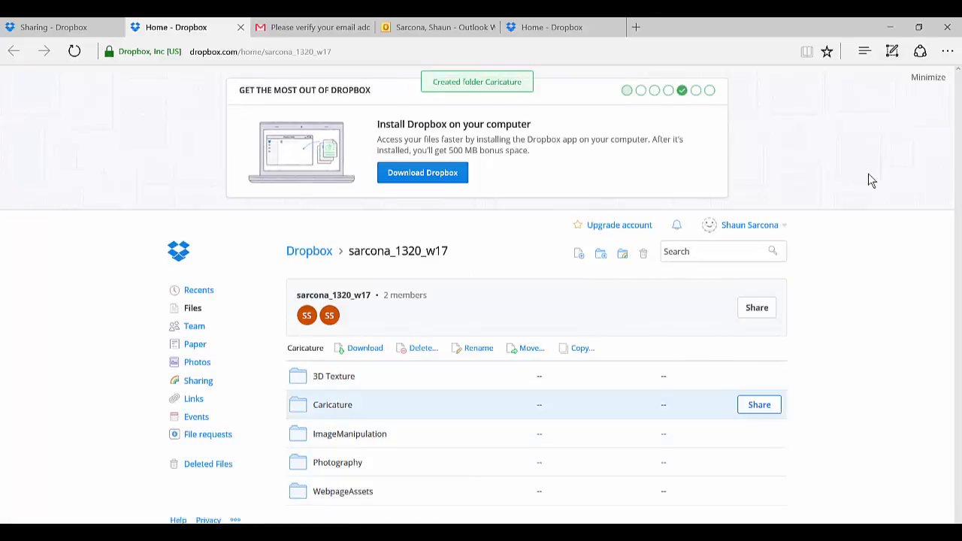
Step: Minimize the Dropbox getting-started banner and, after checking the syllabus, create a folder named Organic Drawing in the shared folder
{"action": "left_click", "coordinate": [918, 84]}
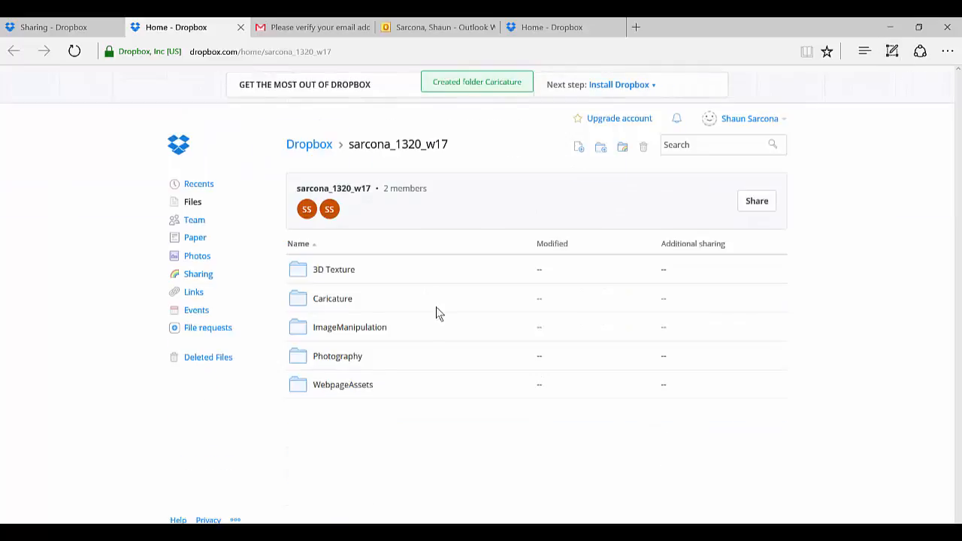
{"action": "key", "text": "alt+Tab"}
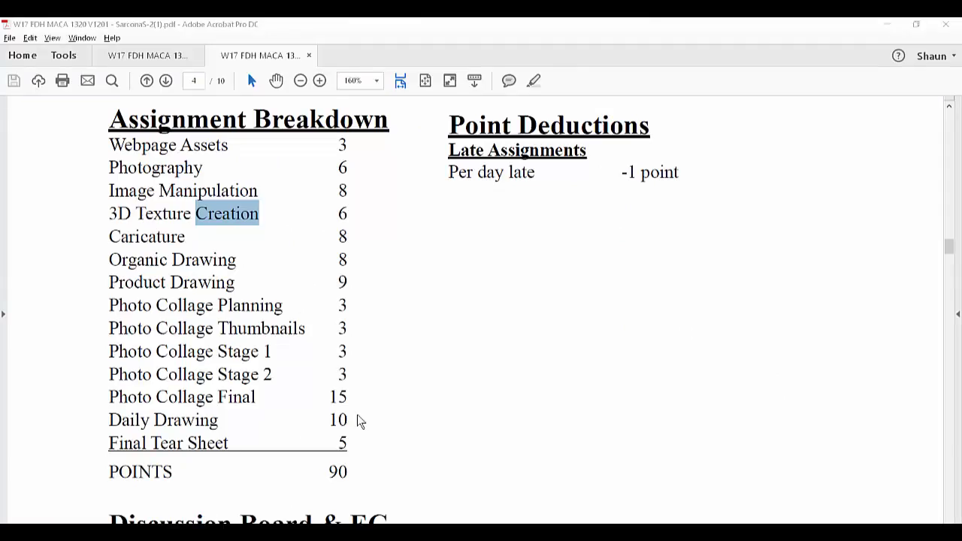
{"action": "key", "text": "alt+Tab"}
{"action": "right_click", "coordinate": [357, 414]}
{"action": "left_click", "coordinate": [379, 452]}
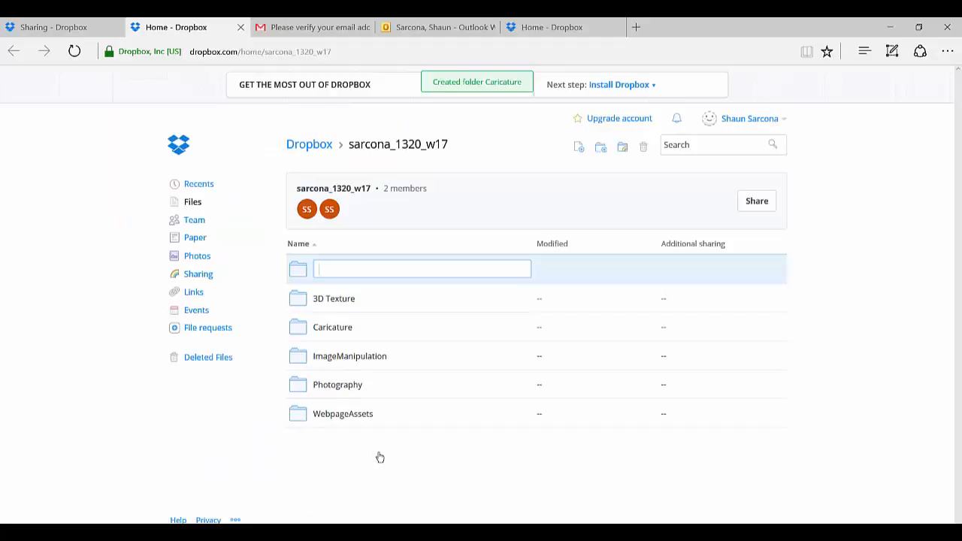
{"action": "type", "text": "Organic Drawing"}
{"action": "key", "text": "Return"}
Step: Create a folder named Product Drawing in the shared class folder
{"action": "right_click", "coordinate": [379, 453]}
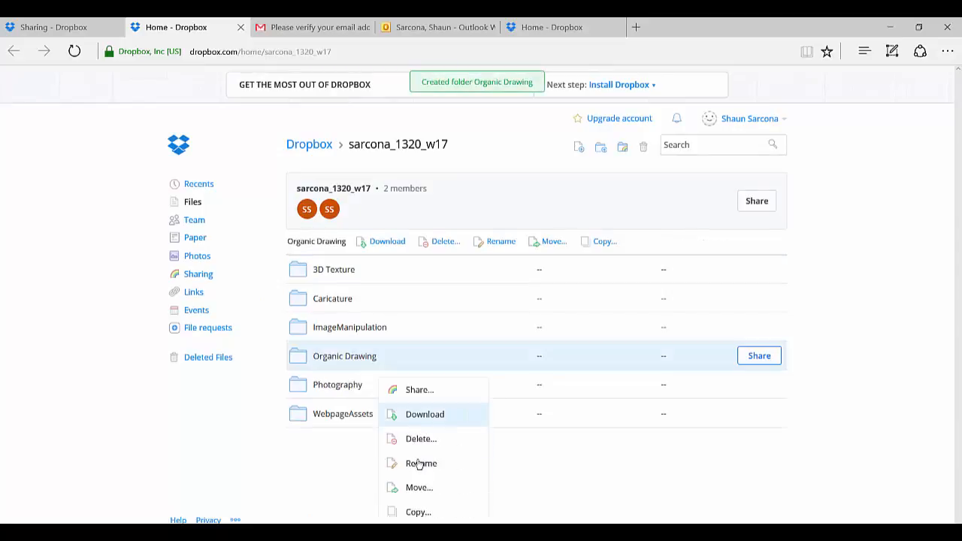
{"action": "right_click", "coordinate": [323, 455]}
{"action": "left_click", "coordinate": [350, 469]}
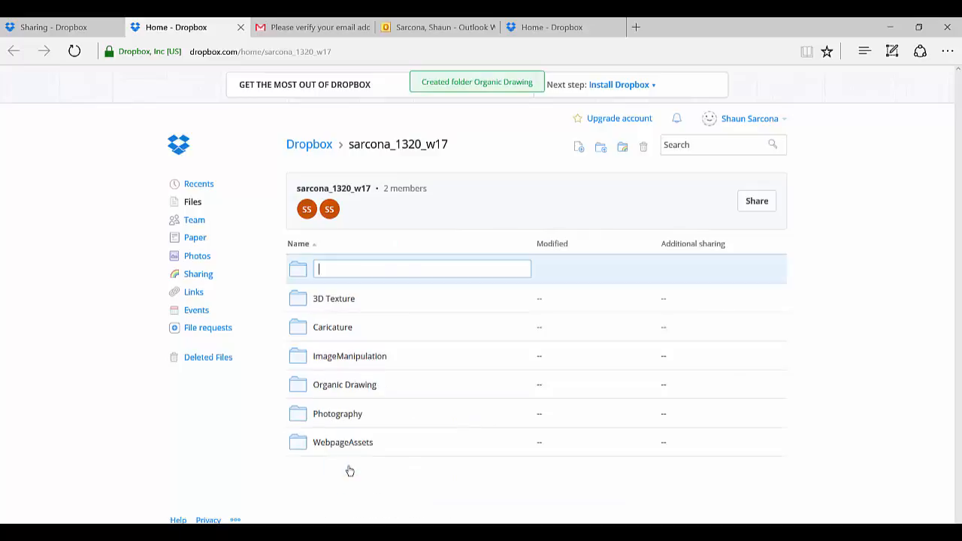
{"action": "type", "text": "Product Drawing"}
{"action": "key", "text": "Return"}
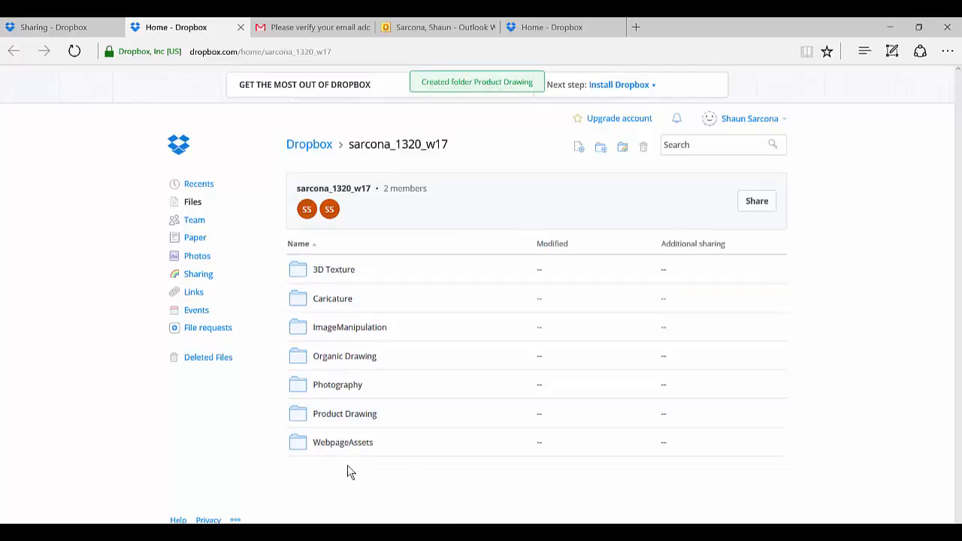
Step: Create a single PhotoCollage folder in the shared class folder for the Photo Collage assignments
{"action": "right_click", "coordinate": [347, 471]}
{"action": "left_click", "coordinate": [377, 462]}
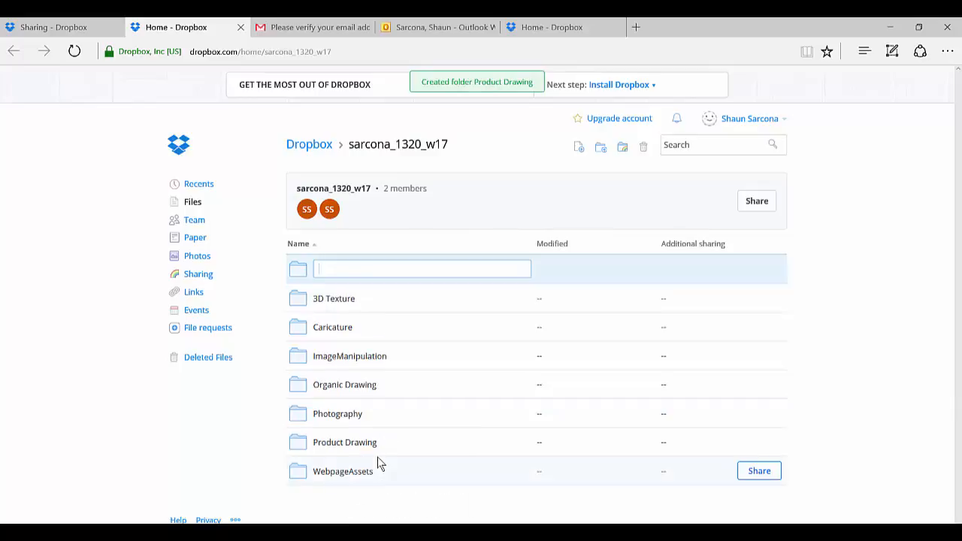
{"action": "type", "text": "PhotoCollage"}
{"action": "key", "text": "Return"}
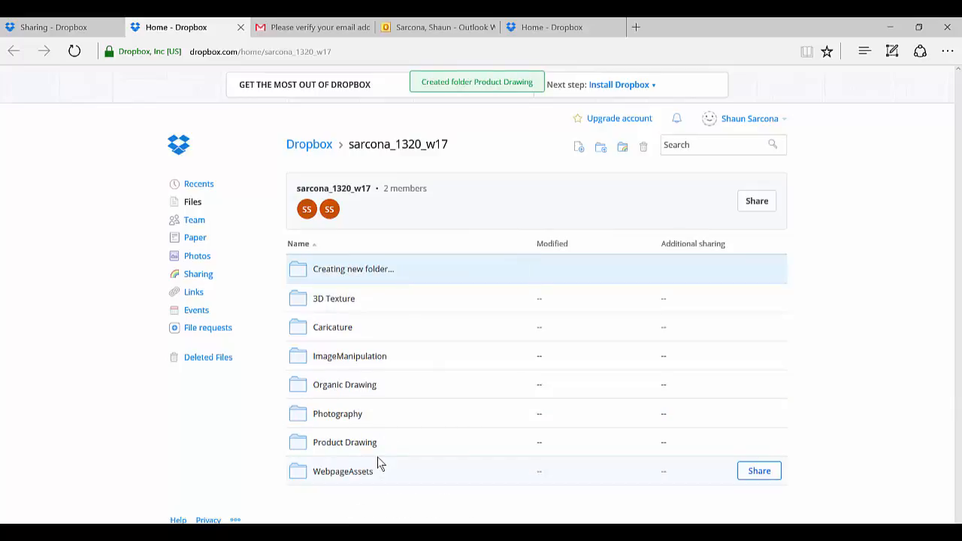
Step: Highlight the Photo Collage entries from Planning to Final in the syllabus's Assignment Breakdown, and return to Dropbox
{"action": "key", "text": "alt+Tab"}
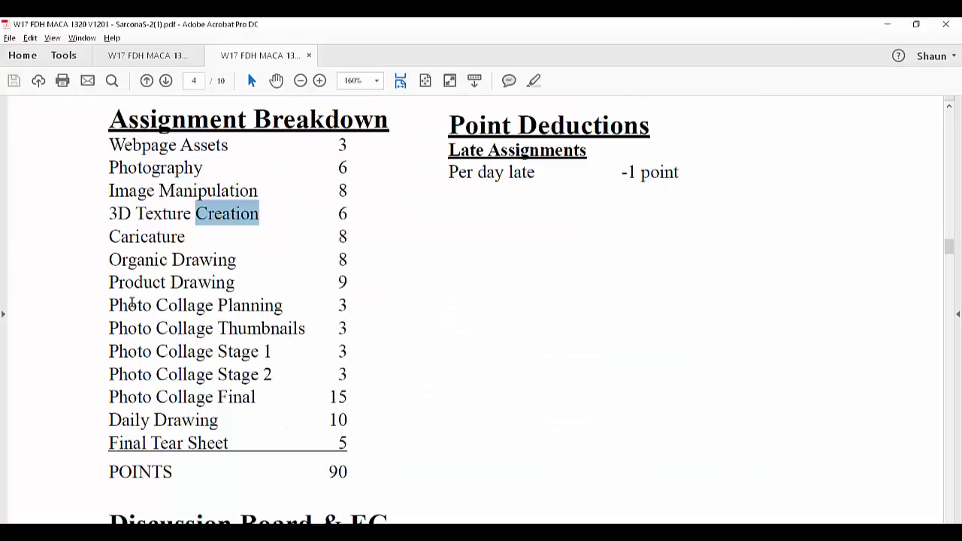
{"action": "left_click_drag", "start_coordinate": [121, 304], "coordinate": [347, 389]}
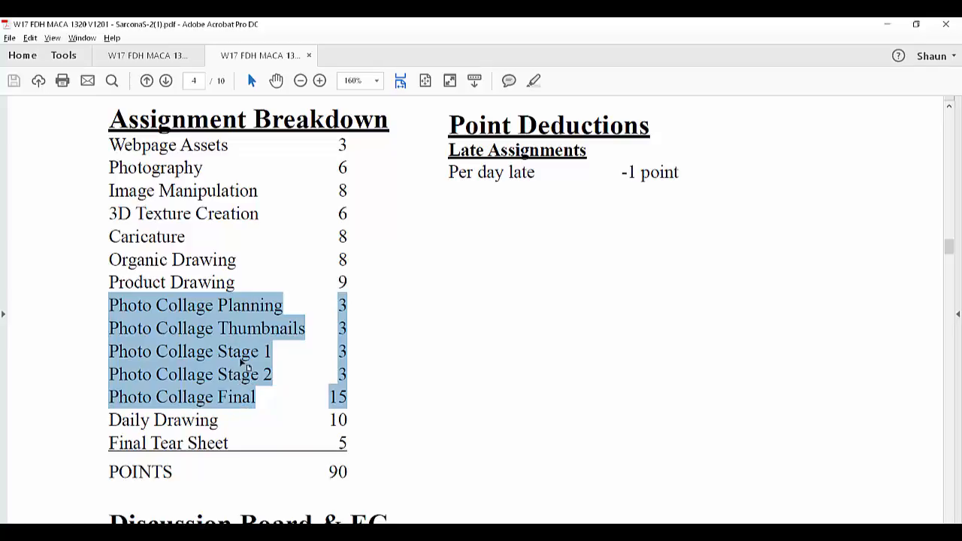
{"action": "key", "text": "alt+Tab"}
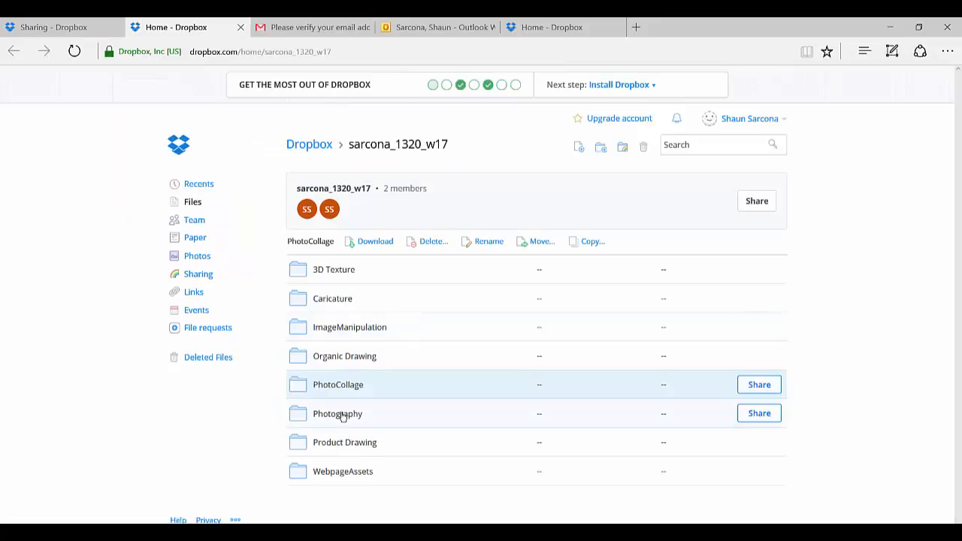
Step: Open the PhotoCollage folder and create a subfolder named Planning_Stage in it
{"action": "left_click", "coordinate": [338, 385]}
{"action": "right_click", "coordinate": [361, 273]}
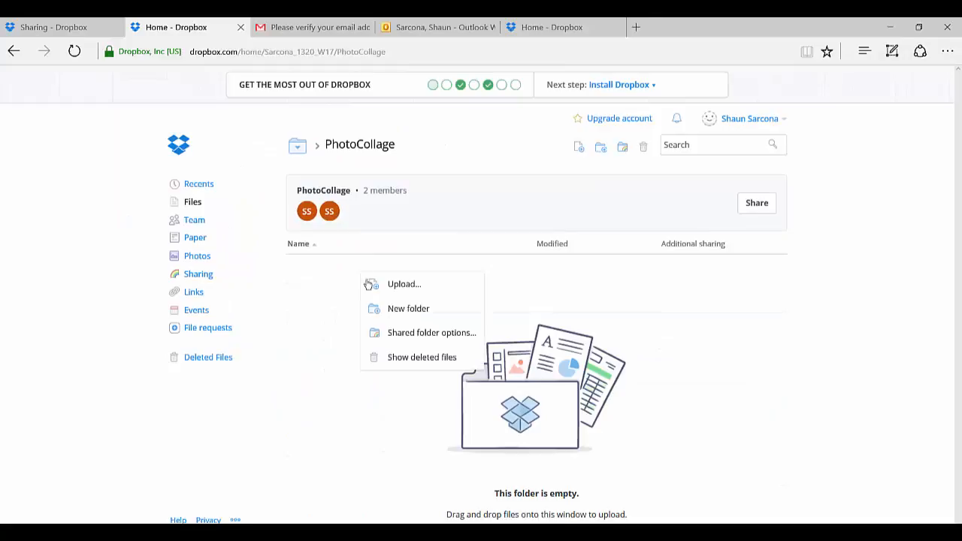
{"action": "left_click", "coordinate": [395, 290]}
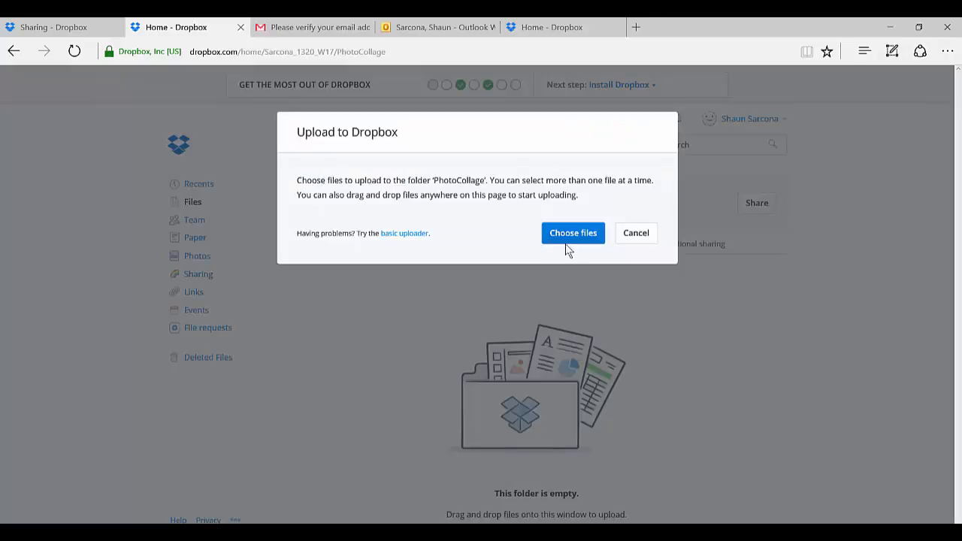
{"action": "left_click", "coordinate": [622, 237]}
{"action": "right_click", "coordinate": [420, 291]}
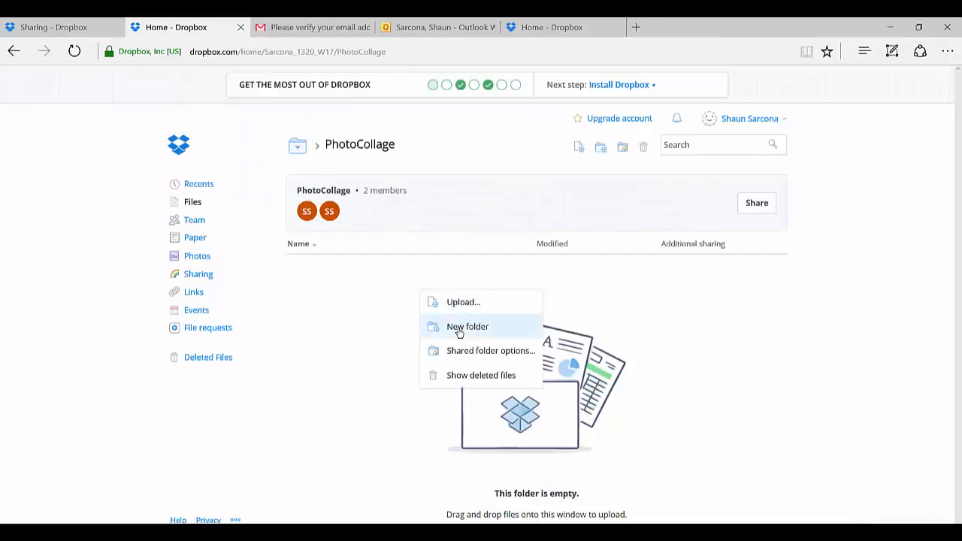
{"action": "left_click", "coordinate": [462, 328]}
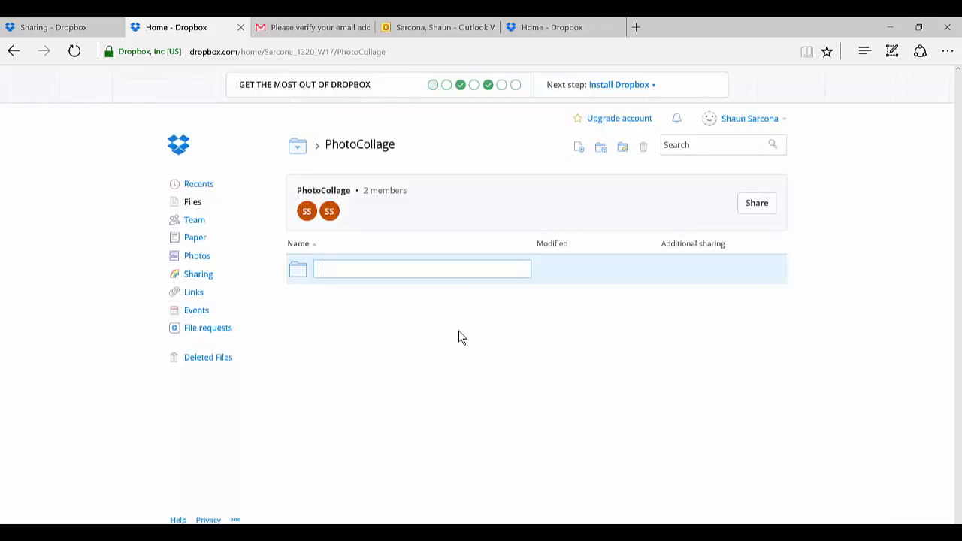
{"action": "type", "text": "Planning "}
{"action": "type", "text": "Stage"}
{"action": "key", "text": "Return"}
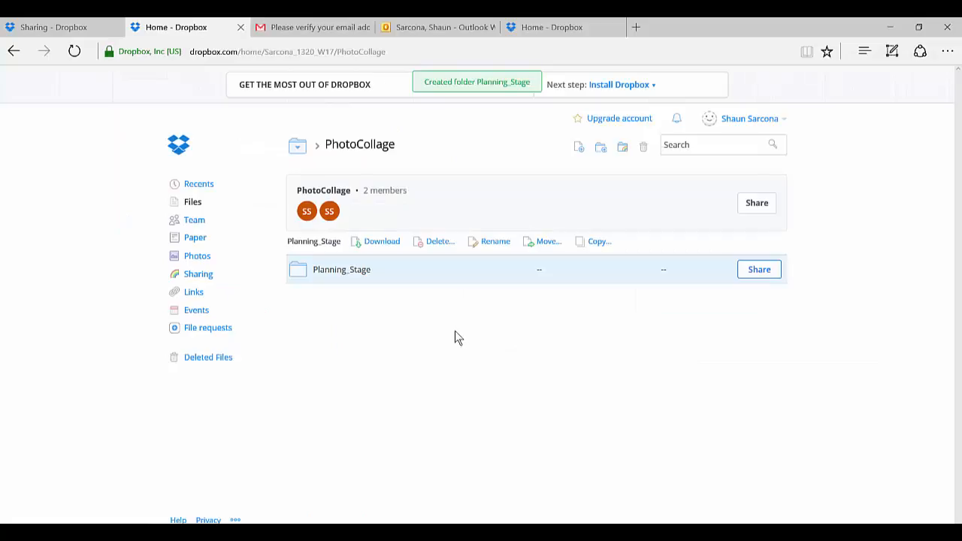
Step: Rename the Planning_Stage subfolder in the PhotoCollage folder as Planning_Stage_1
{"action": "right_click", "coordinate": [362, 272]}
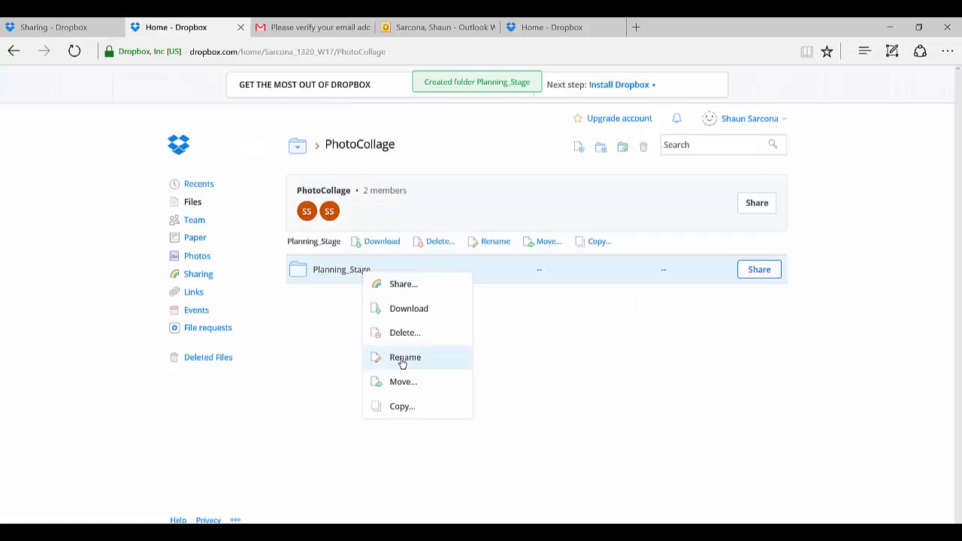
{"action": "left_click", "coordinate": [401, 359]}
{"action": "left_click", "coordinate": [396, 269]}
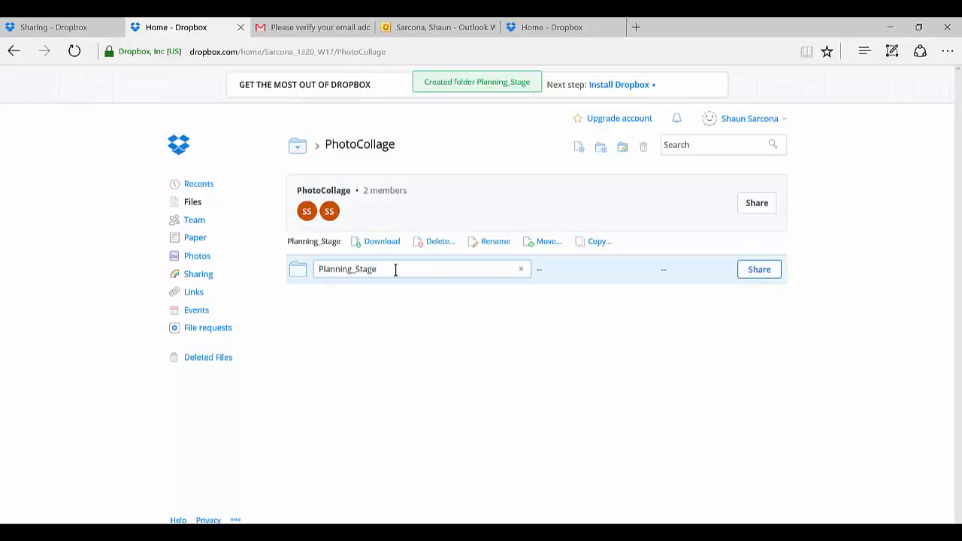
{"action": "type", "text": "_1"}
{"action": "key", "text": "Return"}
{"action": "right_click", "coordinate": [339, 332]}
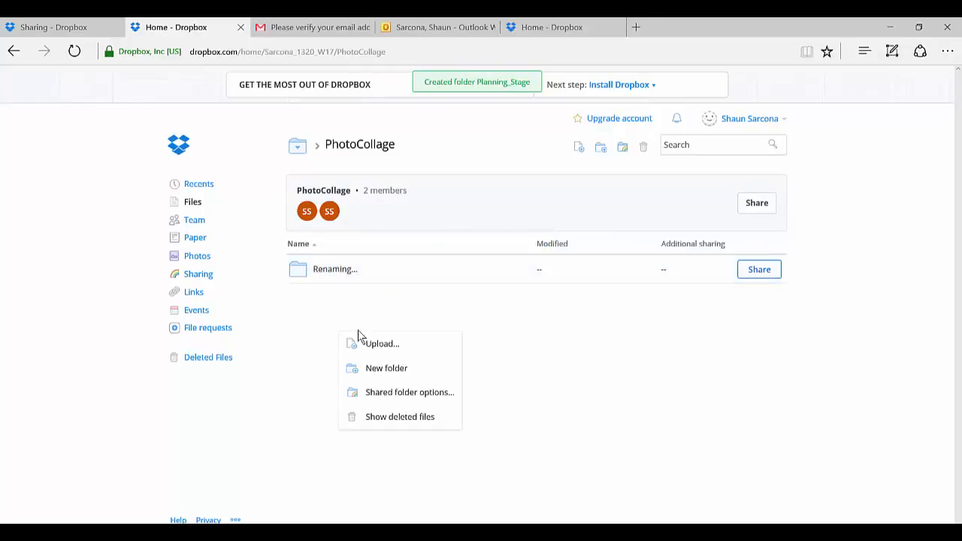
{"action": "left_click", "coordinate": [398, 367]}
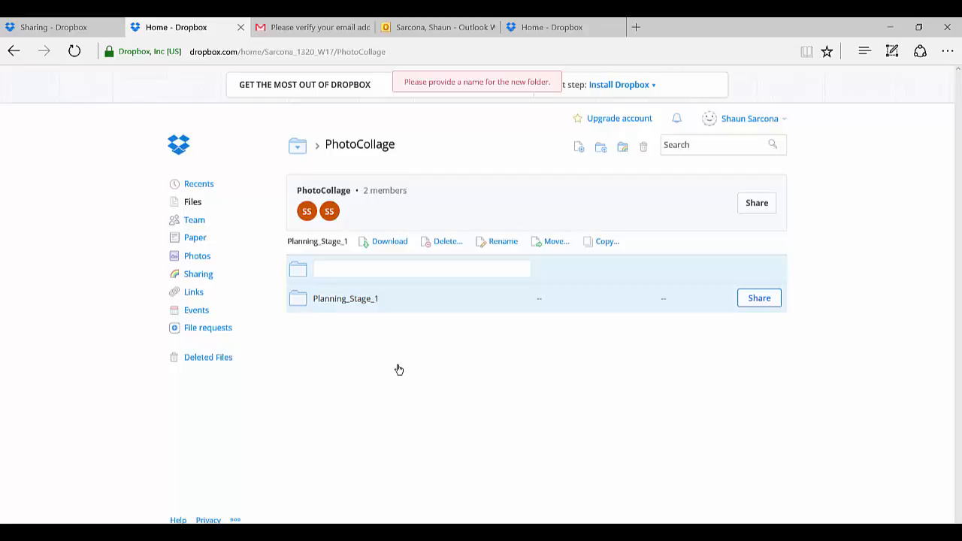
{"action": "key", "text": "BackSpace"}
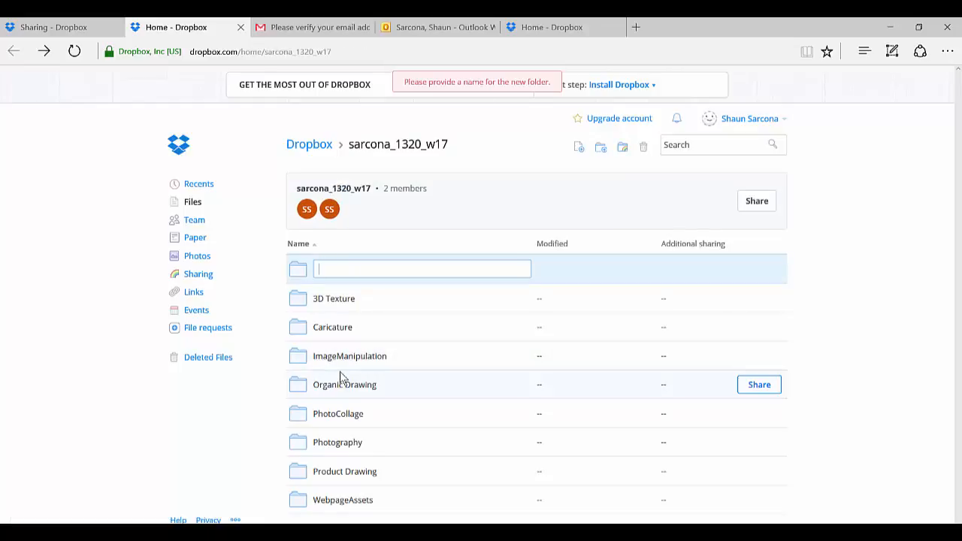
{"action": "left_click", "coordinate": [339, 370]}
{"action": "left_click", "coordinate": [337, 397]}
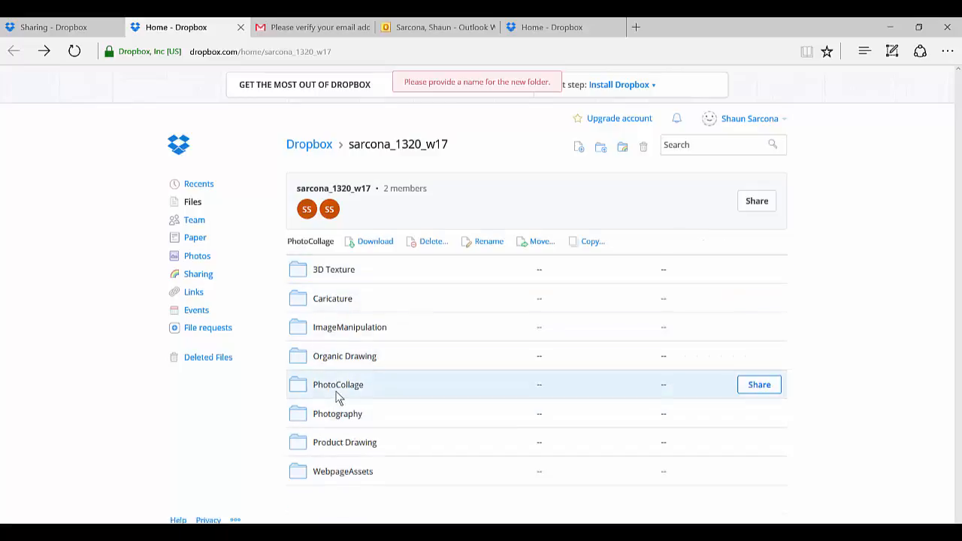
{"action": "left_click", "coordinate": [338, 387]}
Step: Create a subfolder named Planning_Stage_2 in the PhotoCollage folder
{"action": "right_click", "coordinate": [356, 317]}
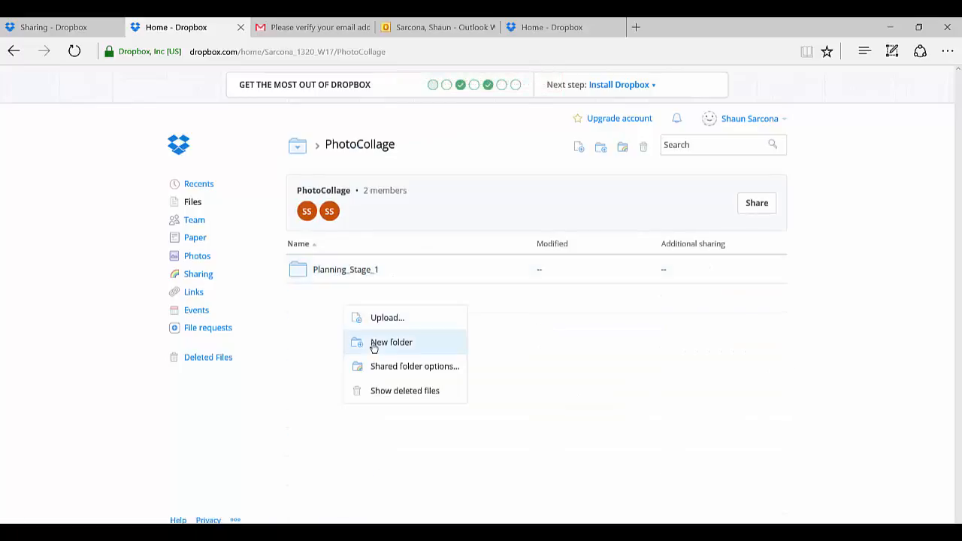
{"action": "left_click", "coordinate": [372, 343]}
{"action": "type", "text": "Planning"}
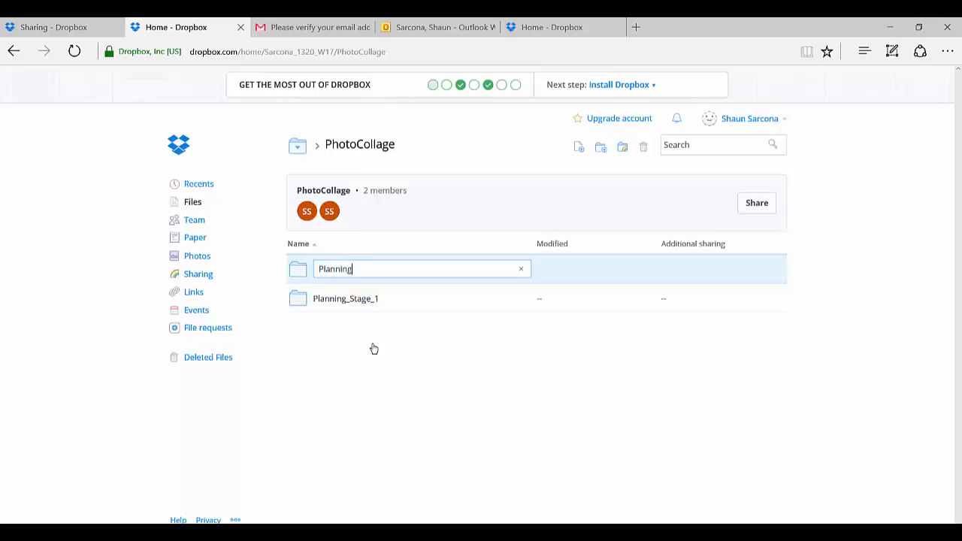
{"action": "type", "text": "_Stage_2"}
{"action": "key", "text": "Return"}
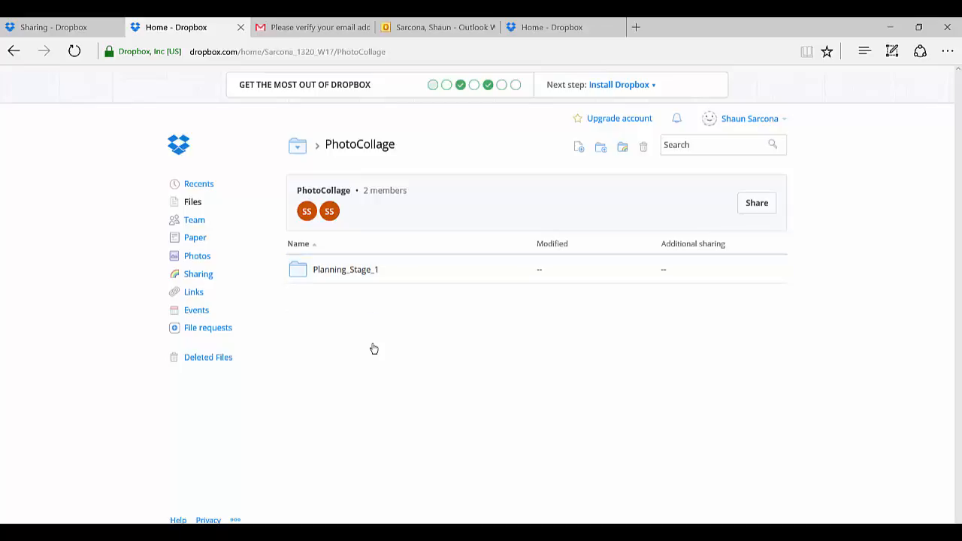
Step: Check the Photo Collage entries in the syllabus and rename the Planning_Stage_1 folder in Dropbox as Stage_1
{"action": "key", "text": "alt+Tab"}
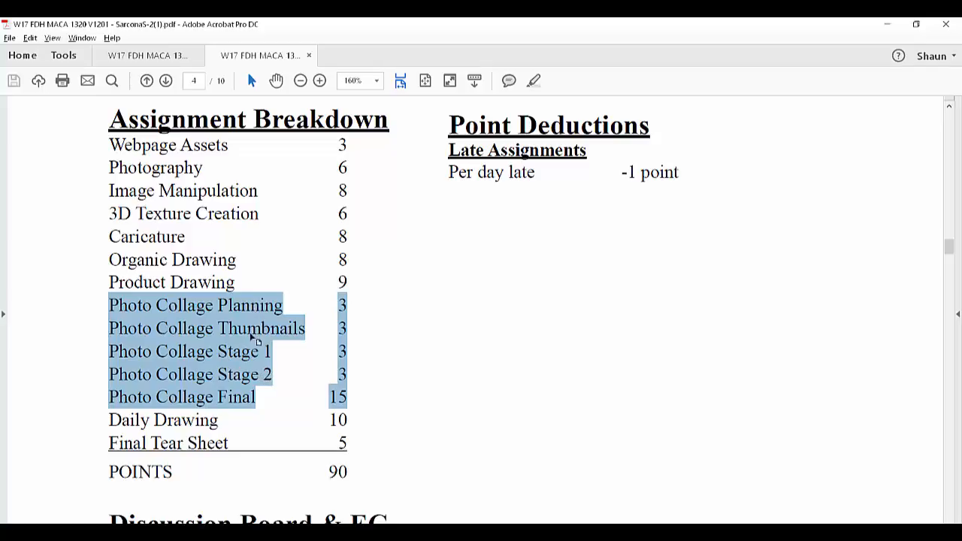
{"action": "key", "text": "alt+Tab"}
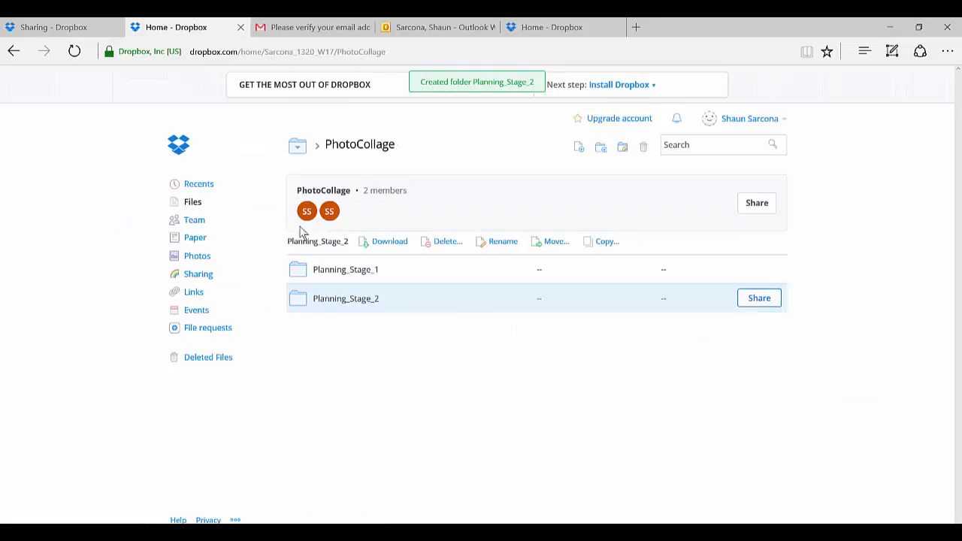
{"action": "right_click", "coordinate": [356, 276]}
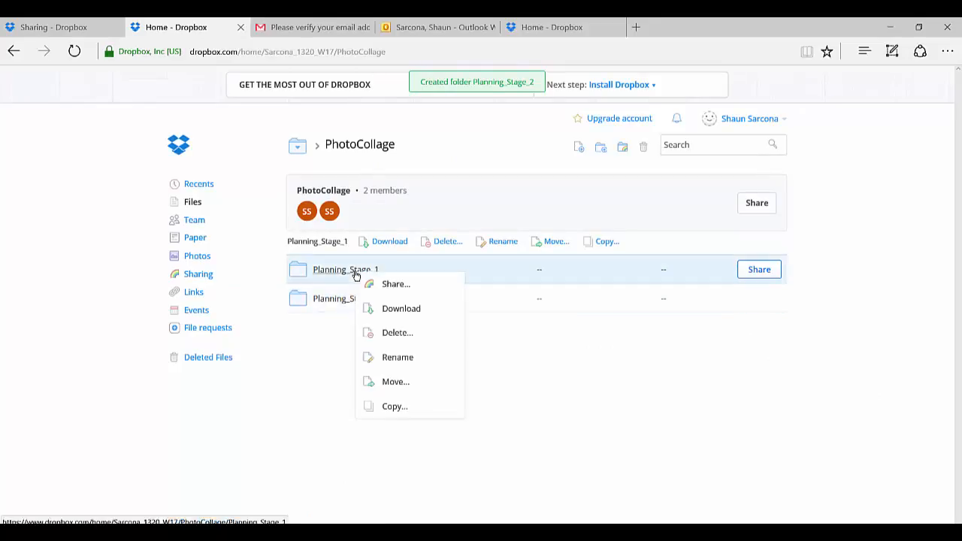
{"action": "left_click", "coordinate": [387, 356]}
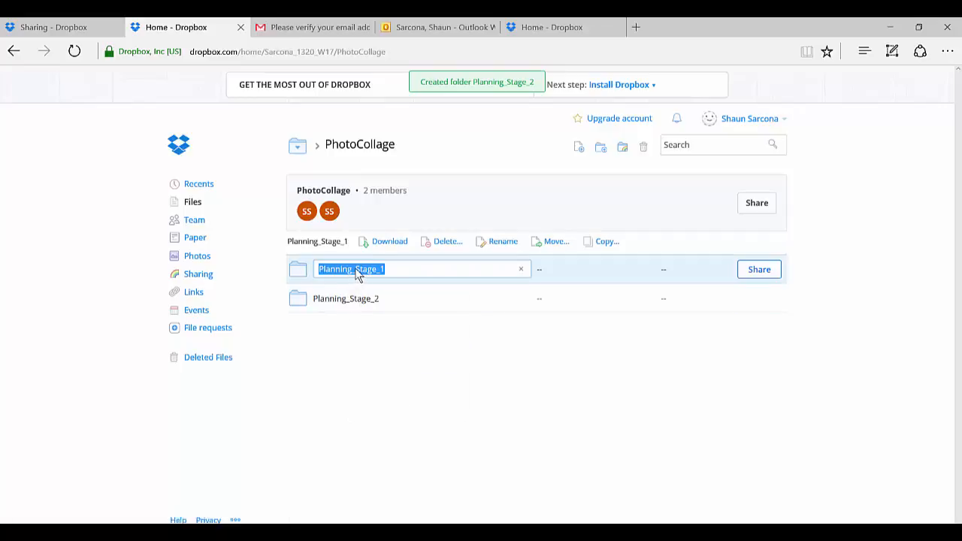
{"action": "left_click_drag", "start_coordinate": [352, 271], "coordinate": [326, 286]}
{"action": "key", "text": "BackSpace"}
{"action": "right_click", "coordinate": [351, 308]}
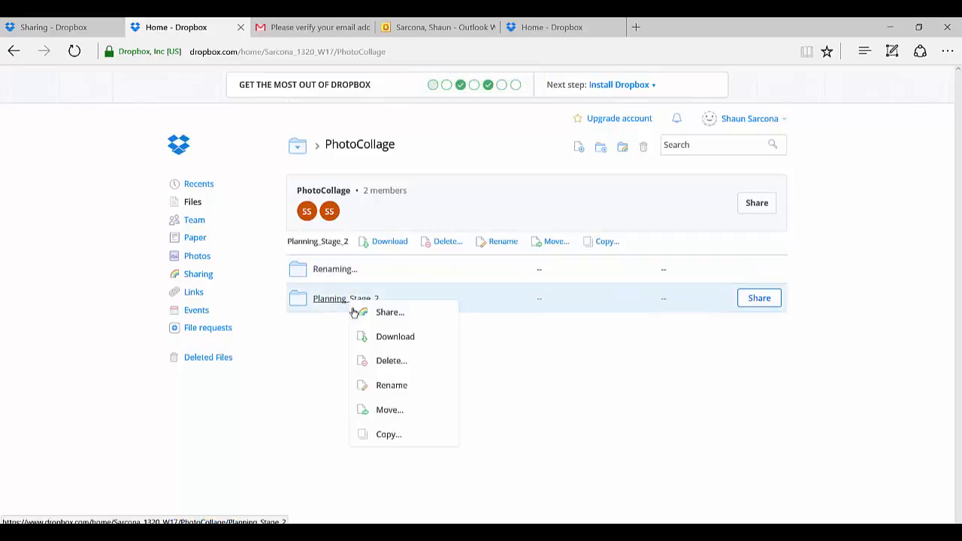
{"action": "left_click", "coordinate": [374, 384]}
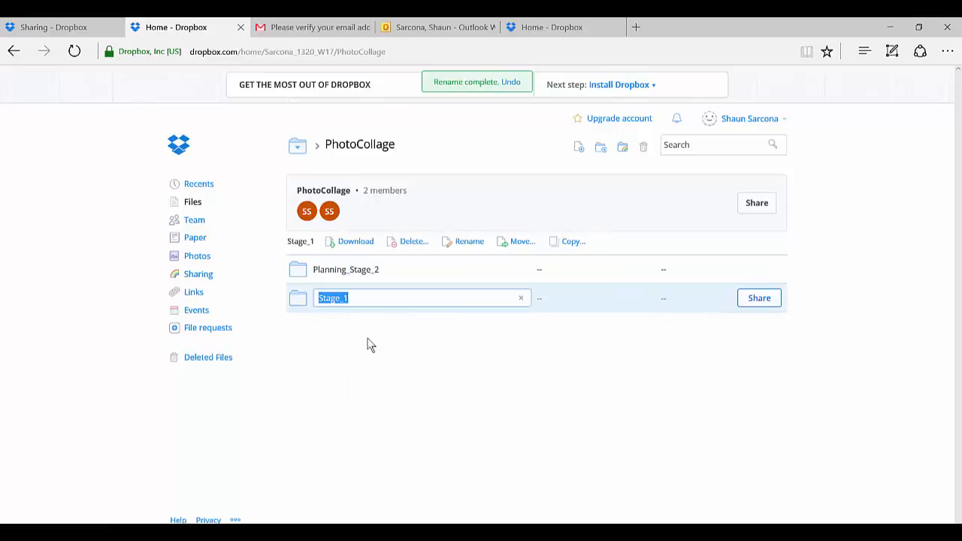
{"action": "left_click", "coordinate": [367, 343]}
Step: Rename the Planning_Stage_2 folder in the PhotoCollage folder as Stage_2
{"action": "right_click", "coordinate": [356, 275]}
{"action": "left_click", "coordinate": [386, 359]}
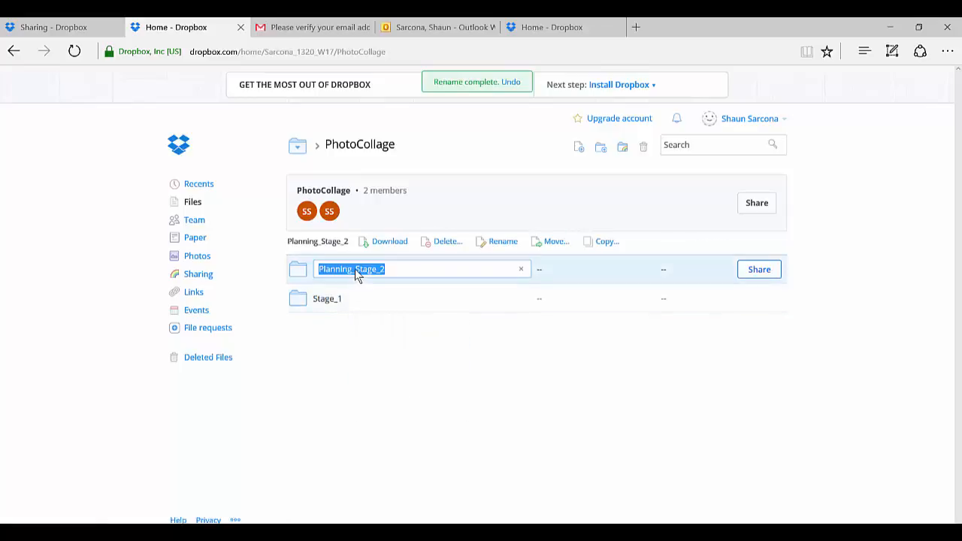
{"action": "left_click", "coordinate": [355, 269]}
{"action": "left_click_drag", "start_coordinate": [355, 268], "coordinate": [322, 305]}
{"action": "key", "text": "BackSpace"}
{"action": "key", "text": "Return"}
Step: Recheck the Photo Collage entries in the syllabus and create a Planning subfolder in Dropbox's PhotoCollage folder
{"action": "key", "text": "alt+Tab"}
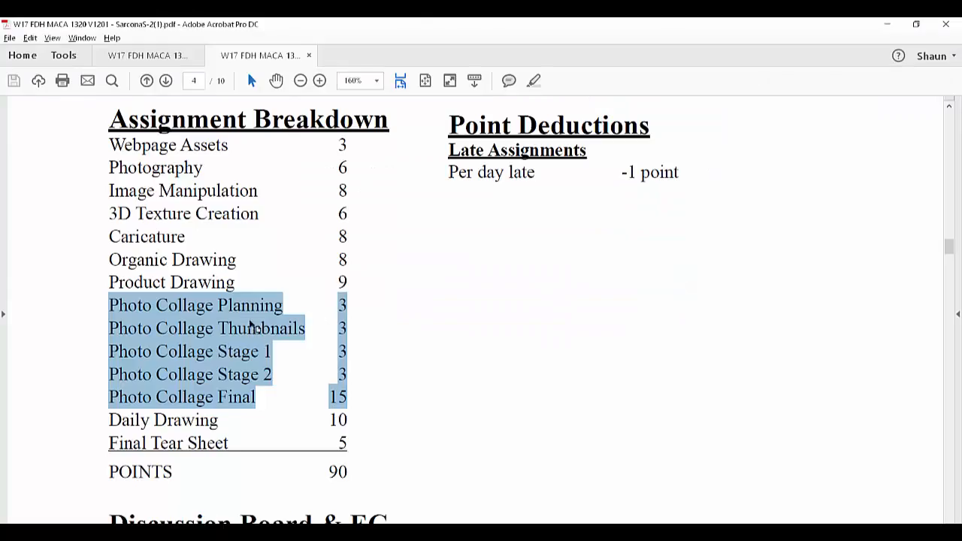
{"action": "key", "text": "alt+Tab"}
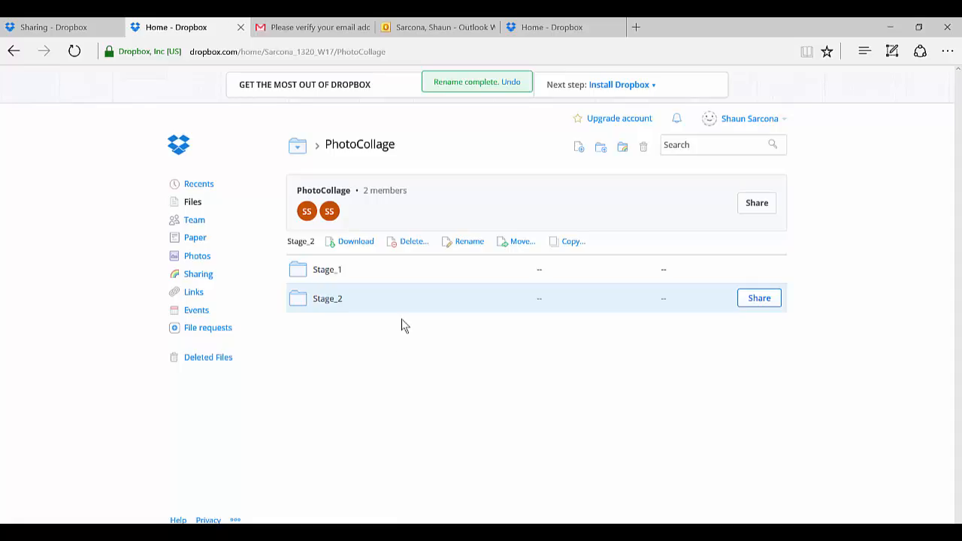
{"action": "right_click", "coordinate": [368, 342]}
{"action": "left_click", "coordinate": [404, 375]}
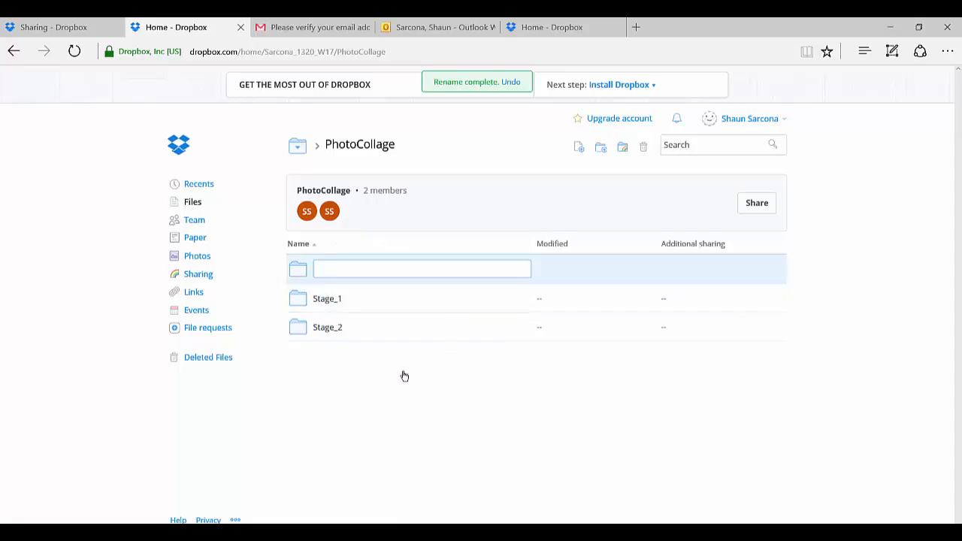
{"action": "type", "text": "Planning"}
{"action": "key", "text": "Return"}
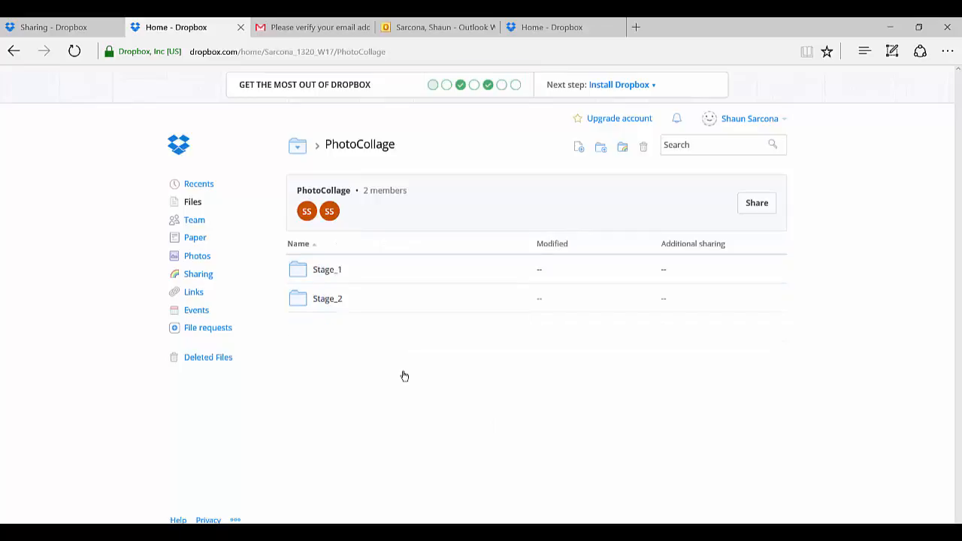
Step: Create a subfolder named Thumbnails in the PhotoCollage folder
{"action": "right_click", "coordinate": [390, 376]}
{"action": "left_click", "coordinate": [413, 405]}
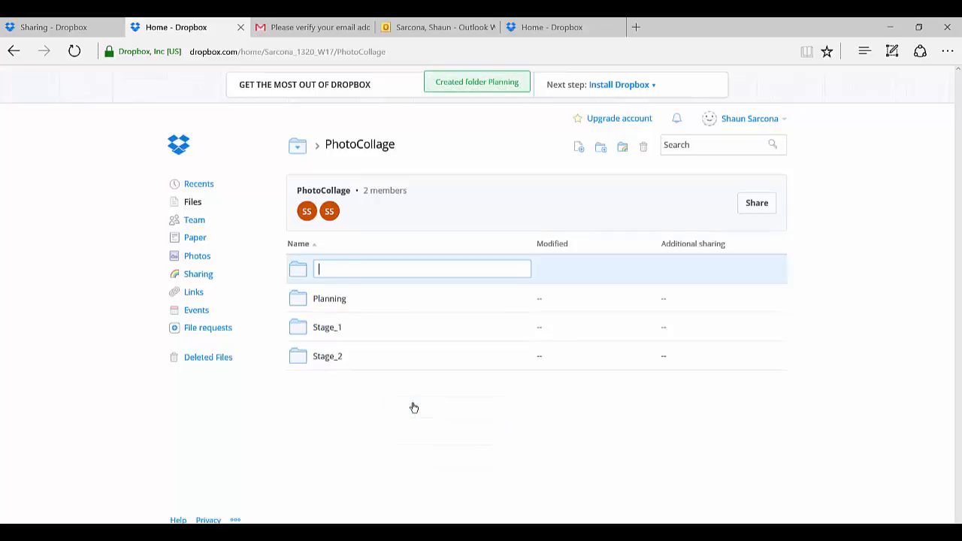
{"action": "type", "text": "Thumbnails"}
{"action": "key", "text": "Return"}
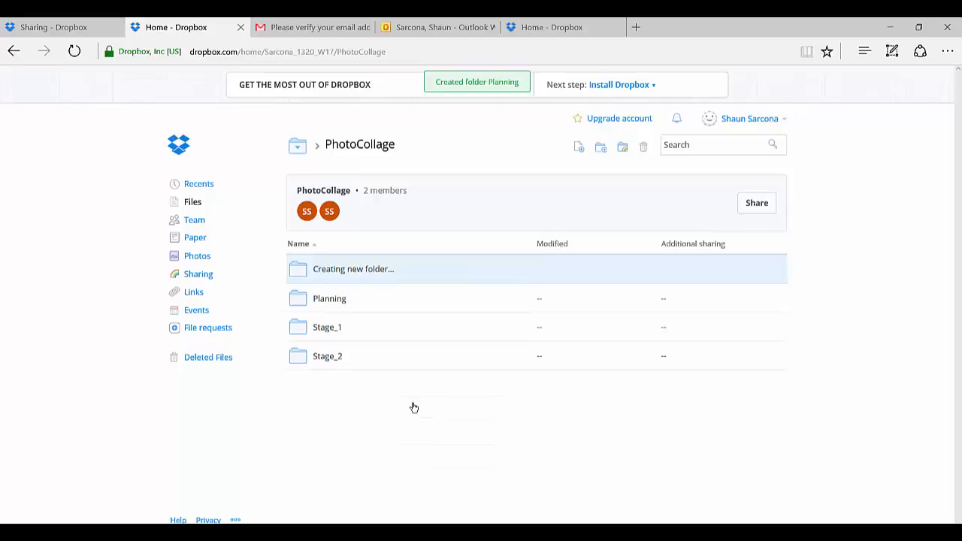
Step: Check the remaining assignments in the syllabus, and create a DailyDrawing folder directly in the shared class folder in Dropbox
{"action": "key", "text": "alt+Tab"}
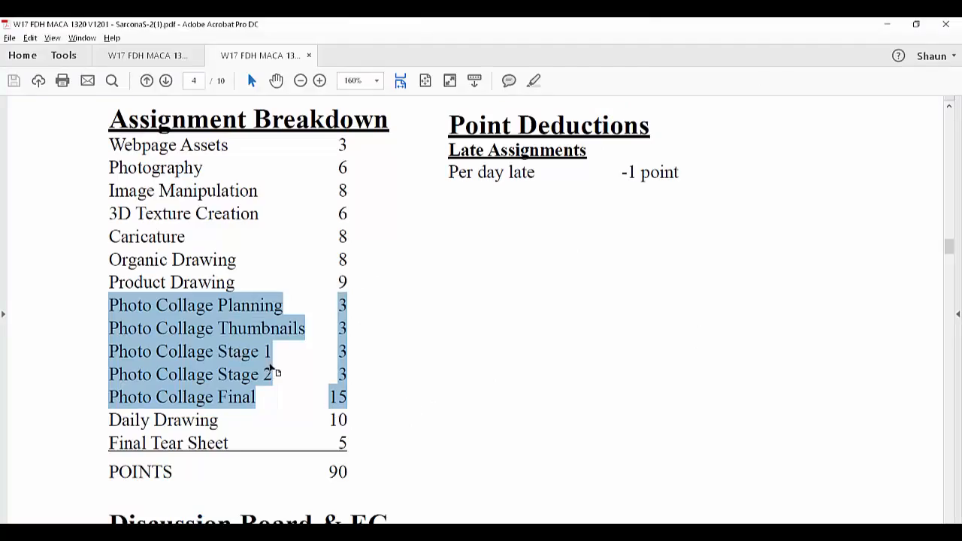
{"action": "key", "text": "alt+Tab"}
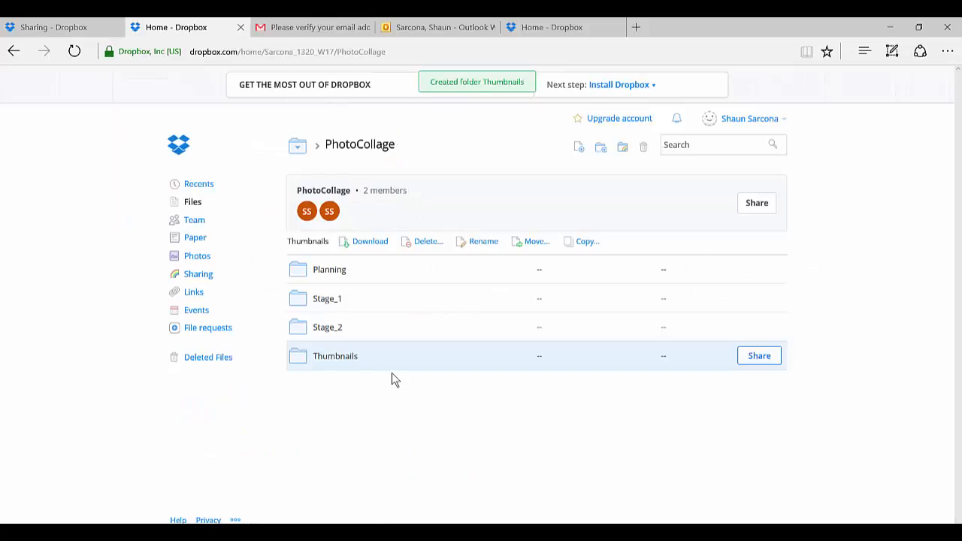
{"action": "left_click", "coordinate": [303, 148]}
{"action": "left_click", "coordinate": [307, 182]}
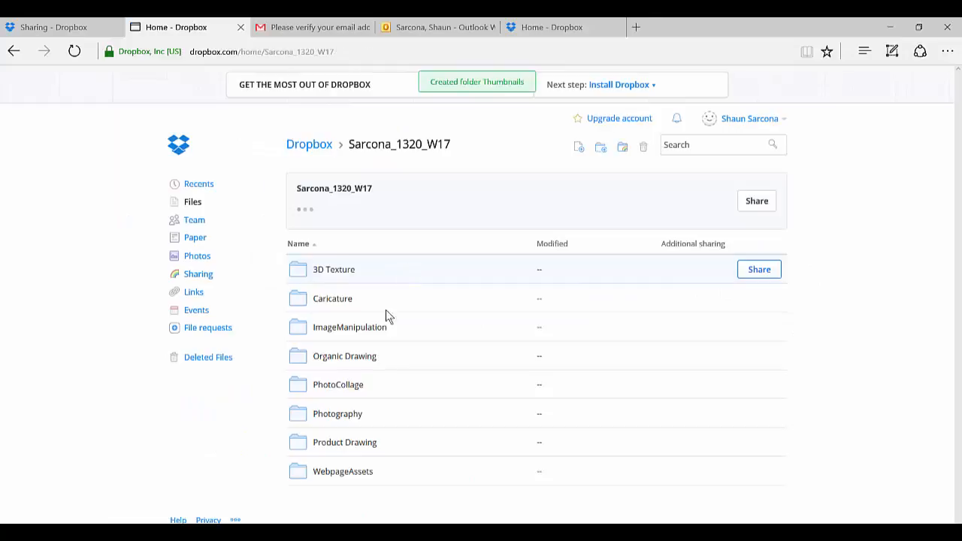
{"action": "right_click", "coordinate": [353, 501]}
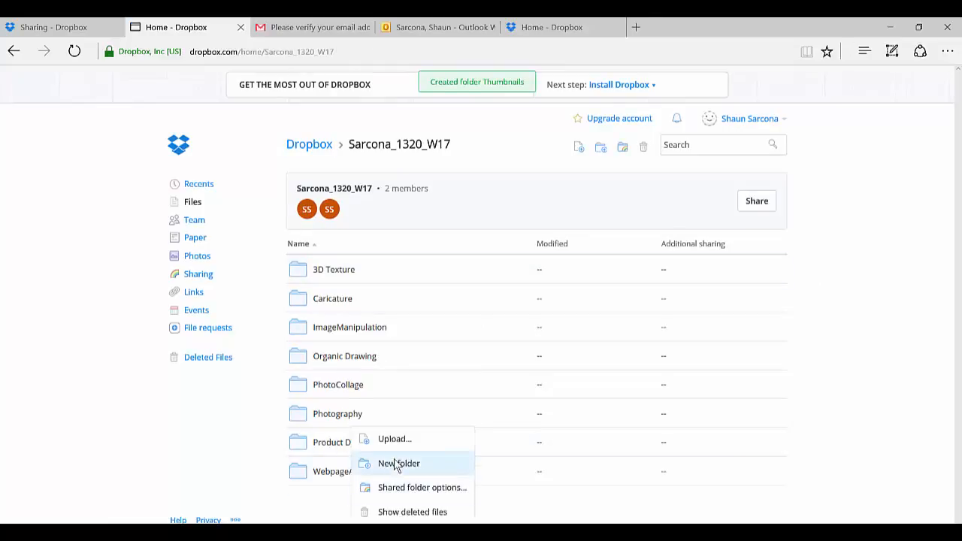
{"action": "left_click", "coordinate": [393, 462]}
{"action": "type", "text": "Daily"}
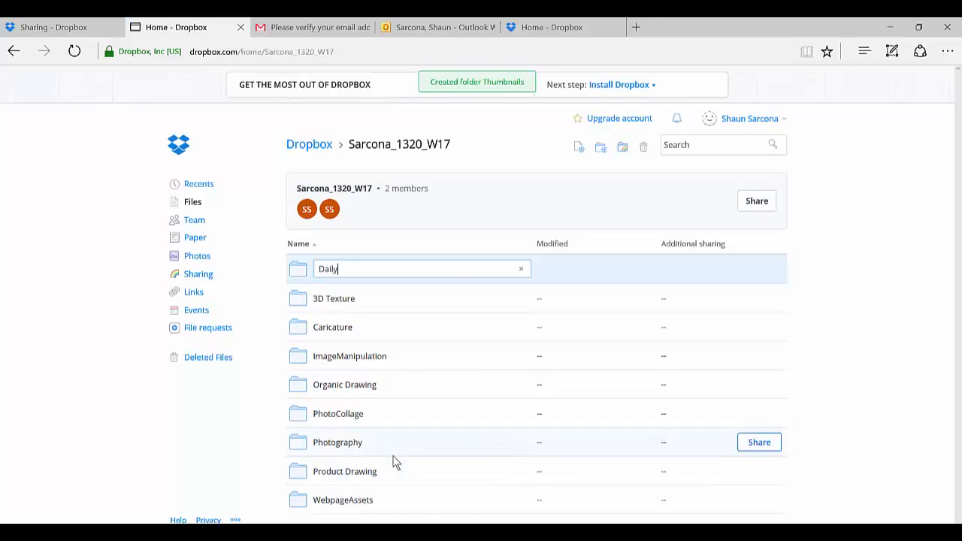
{"action": "type", "text": "Drawing"}
{"action": "key", "text": "Return"}
Step: Check the last assignment in the syllabus and create a TearSheet folder in the shared class folder in Dropbox
{"action": "key", "text": "alt+Tab"}
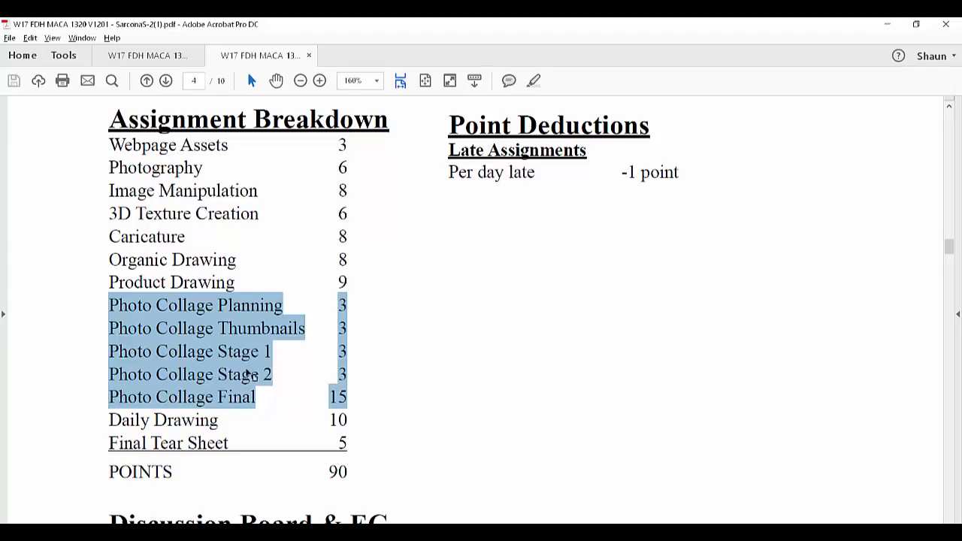
{"action": "key", "text": "alt+Tab"}
{"action": "right_click", "coordinate": [363, 519]}
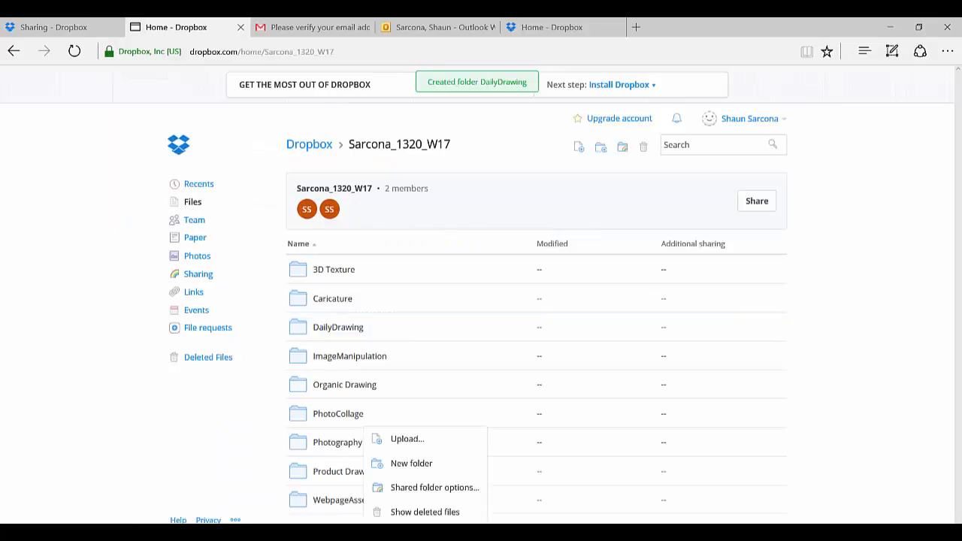
{"action": "left_click", "coordinate": [393, 462]}
{"action": "type", "text": "TearSh"}
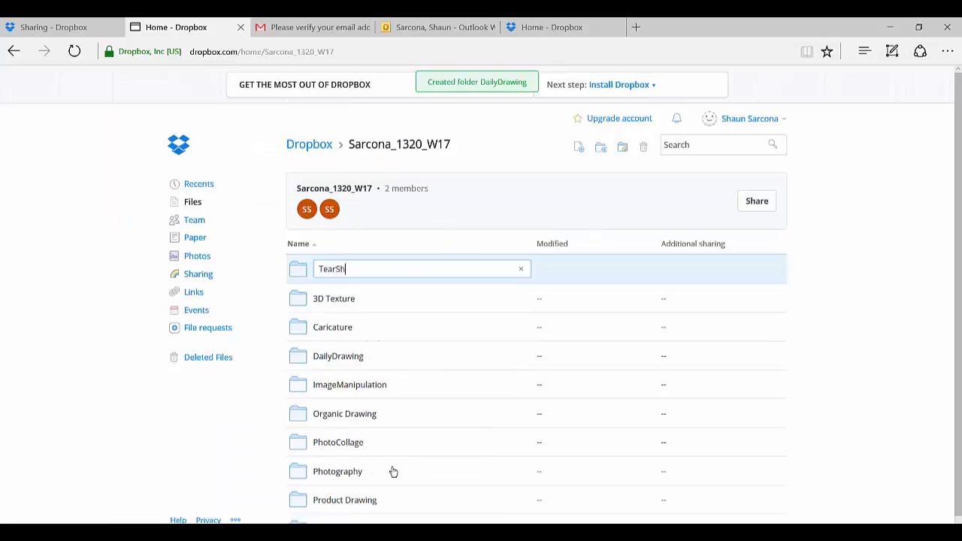
{"action": "type", "text": "eet"}
{"action": "key", "text": "Return"}
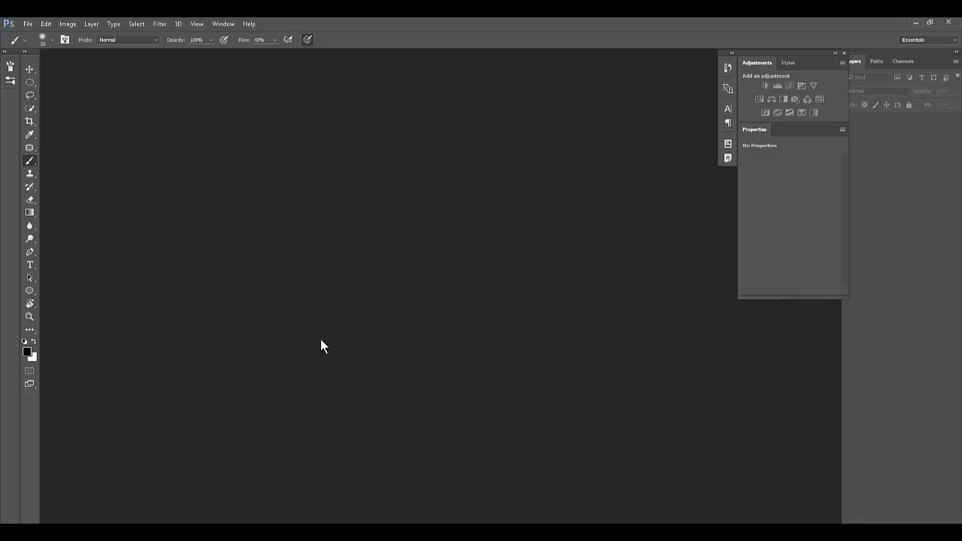
Step: Create a new blank white document in Photoshop
{"action": "left_click", "coordinate": [30, 24]}
{"action": "left_click", "coordinate": [48, 36]}
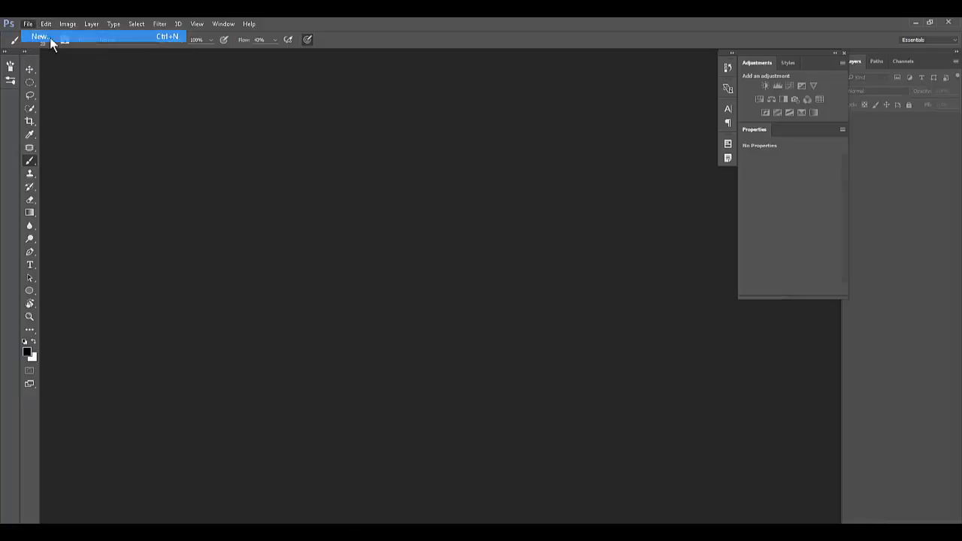
{"action": "left_click", "coordinate": [347, 60]}
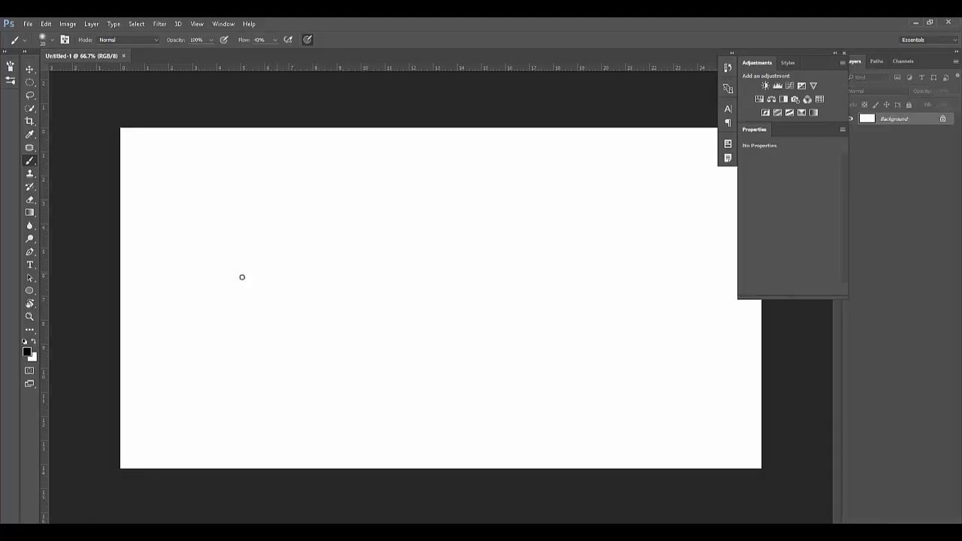
Step: Sketch a small zigzag with two spirals and, beside it, a round-headed robot with a neck, base and three legs in black brush strokes
{"action": "mouse_move", "coordinate": [267, 193]}
{"action": "left_mouse_down"}
{"action": "mouse_move", "coordinate": [276, 232]}
{"action": "mouse_move", "coordinate": [294, 229]}
{"action": "mouse_move", "coordinate": [296, 257]}
{"action": "mouse_move", "coordinate": [305, 254]}
{"action": "left_mouse_up"}
{"action": "mouse_move", "coordinate": [326, 222]}
{"action": "left_mouse_down"}
{"action": "mouse_move", "coordinate": [290, 273]}
{"action": "mouse_move", "coordinate": [330, 239]}
{"action": "left_mouse_up"}
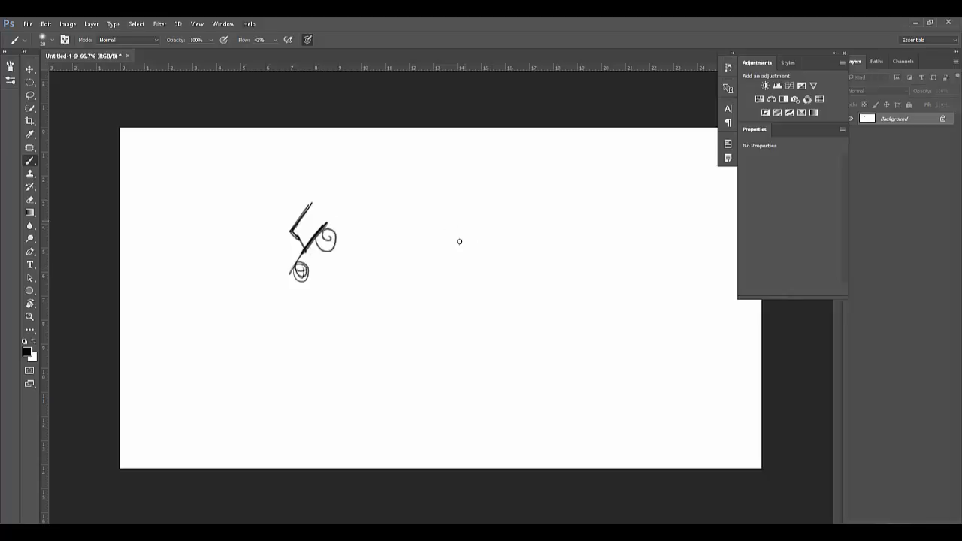
{"action": "mouse_move", "coordinate": [542, 229]}
{"action": "left_mouse_down"}
{"action": "mouse_move", "coordinate": [525, 197]}
{"action": "mouse_move", "coordinate": [517, 200]}
{"action": "mouse_move", "coordinate": [485, 277]}
{"action": "mouse_move", "coordinate": [497, 295]}
{"action": "mouse_move", "coordinate": [509, 284]}
{"action": "mouse_move", "coordinate": [517, 310]}
{"action": "left_mouse_up"}
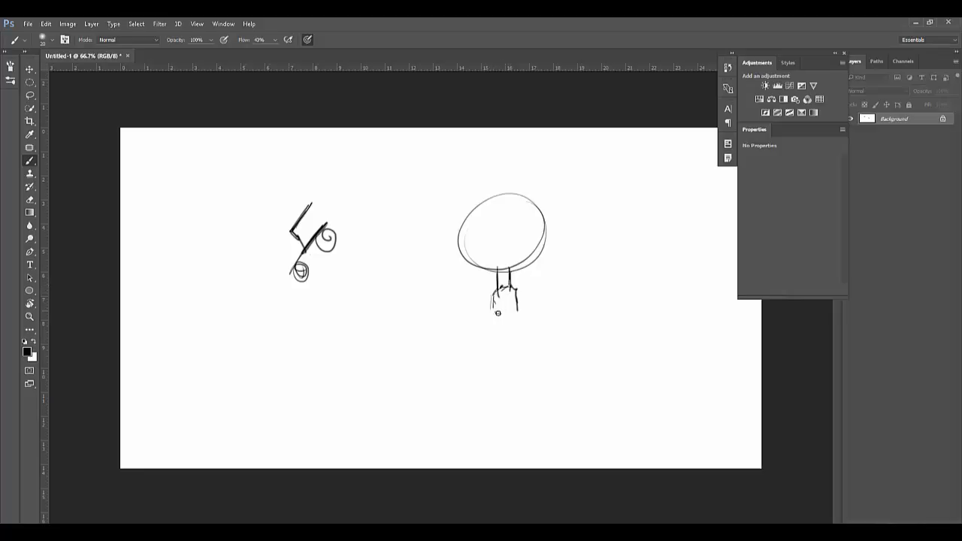
{"action": "mouse_move", "coordinate": [496, 313]}
{"action": "left_mouse_down"}
{"action": "mouse_move", "coordinate": [518, 308]}
{"action": "mouse_move", "coordinate": [492, 312]}
{"action": "mouse_move", "coordinate": [504, 328]}
{"action": "mouse_move", "coordinate": [534, 308]}
{"action": "mouse_move", "coordinate": [480, 331]}
{"action": "mouse_move", "coordinate": [532, 322]}
{"action": "mouse_move", "coordinate": [472, 333]}
{"action": "mouse_move", "coordinate": [425, 380]}
{"action": "mouse_move", "coordinate": [433, 371]}
{"action": "left_mouse_up"}
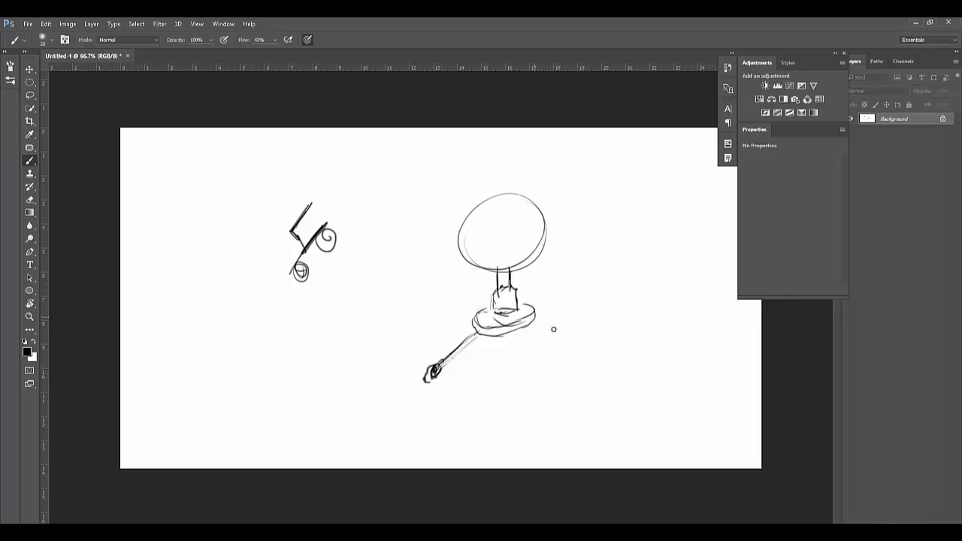
{"action": "left_click_drag", "start_coordinate": [532, 319], "coordinate": [579, 346]}
{"action": "mouse_move", "coordinate": [529, 323]}
{"action": "left_mouse_down"}
{"action": "mouse_move", "coordinate": [580, 352]}
{"action": "mouse_move", "coordinate": [575, 358]}
{"action": "left_mouse_up"}
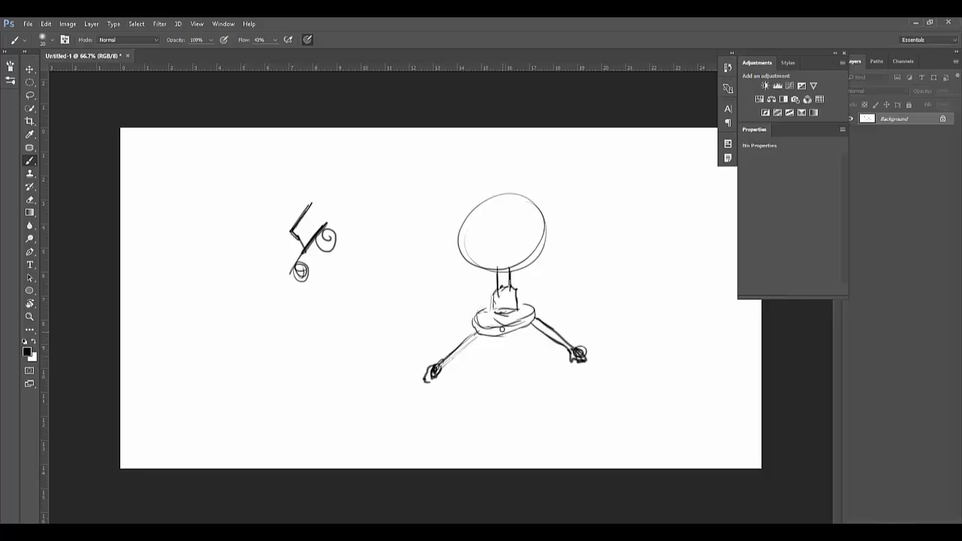
{"action": "left_click_drag", "start_coordinate": [502, 328], "coordinate": [495, 374]}
{"action": "mouse_move", "coordinate": [493, 225]}
{"action": "left_mouse_down"}
{"action": "mouse_move", "coordinate": [508, 239]}
{"action": "mouse_move", "coordinate": [508, 212]}
{"action": "left_mouse_up"}
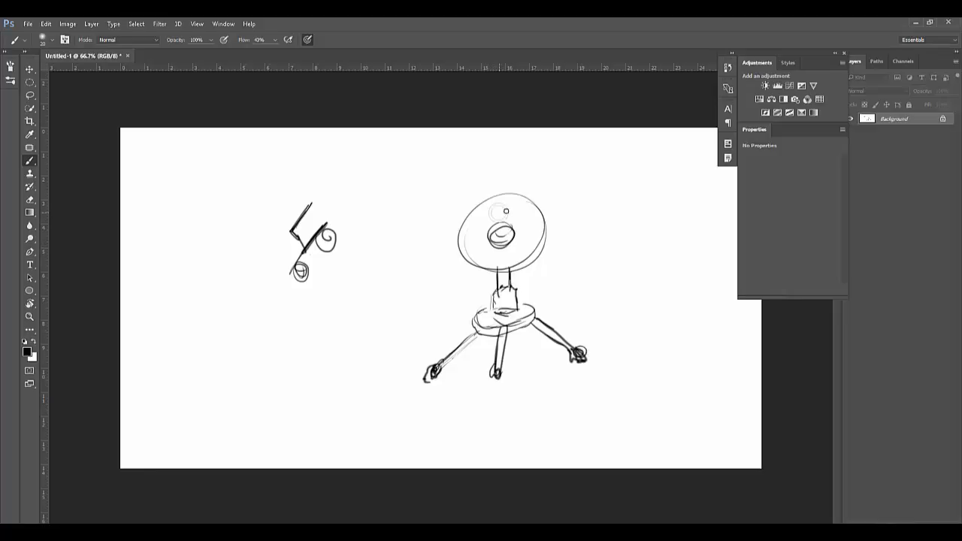
Step: Paint the small dot on the robot's head red (#ea0505), and add black panel outlines around its central eye
{"action": "left_click", "coordinate": [28, 351]}
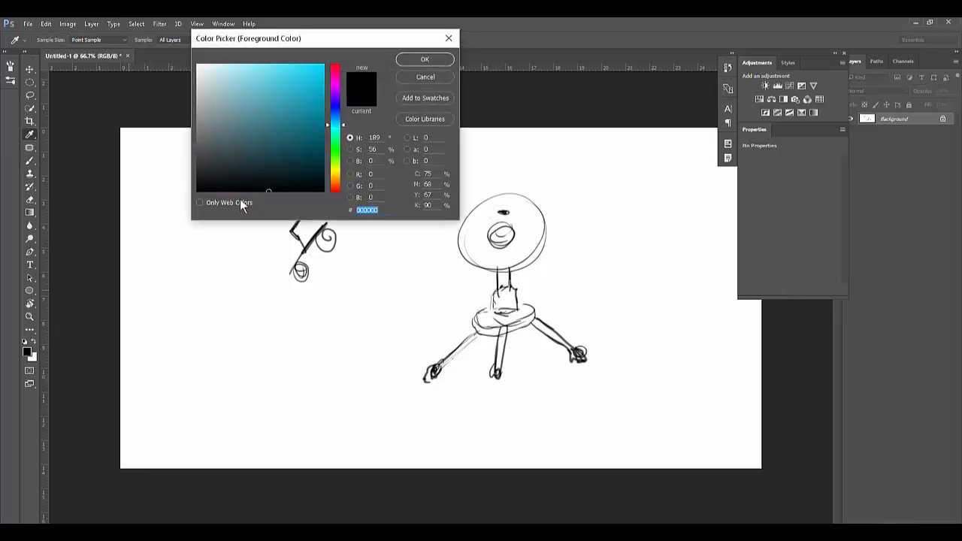
{"action": "left_click_drag", "start_coordinate": [329, 102], "coordinate": [329, 65]}
{"action": "left_click", "coordinate": [322, 73]}
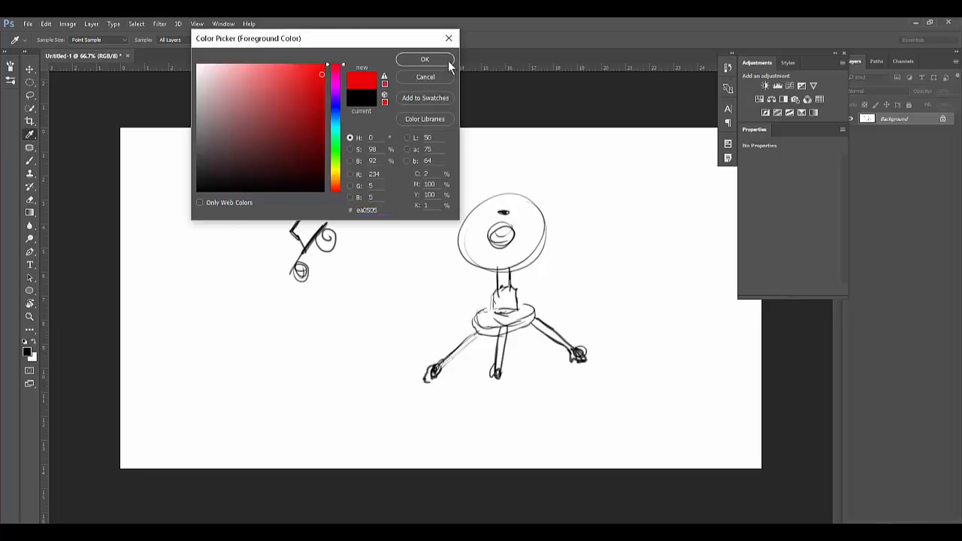
{"action": "left_click", "coordinate": [425, 60]}
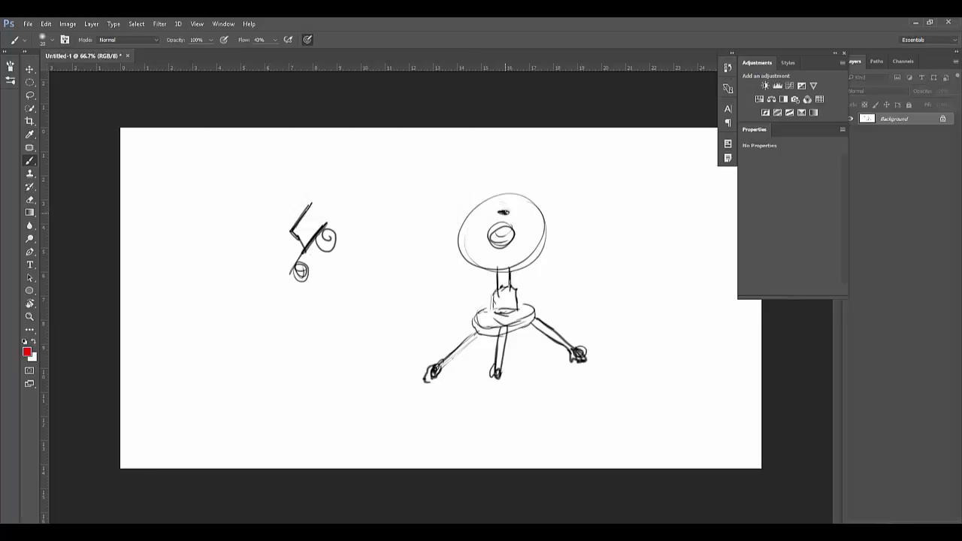
{"action": "left_click", "coordinate": [504, 211]}
{"action": "key", "text": "d"}
{"action": "mouse_move", "coordinate": [491, 216]}
{"action": "left_mouse_down"}
{"action": "mouse_move", "coordinate": [478, 242]}
{"action": "mouse_move", "coordinate": [515, 242]}
{"action": "mouse_move", "coordinate": [530, 230]}
{"action": "mouse_move", "coordinate": [497, 266]}
{"action": "mouse_move", "coordinate": [486, 219]}
{"action": "mouse_move", "coordinate": [481, 229]}
{"action": "mouse_move", "coordinate": [527, 215]}
{"action": "mouse_move", "coordinate": [489, 200]}
{"action": "mouse_move", "coordinate": [485, 217]}
{"action": "left_mouse_up"}
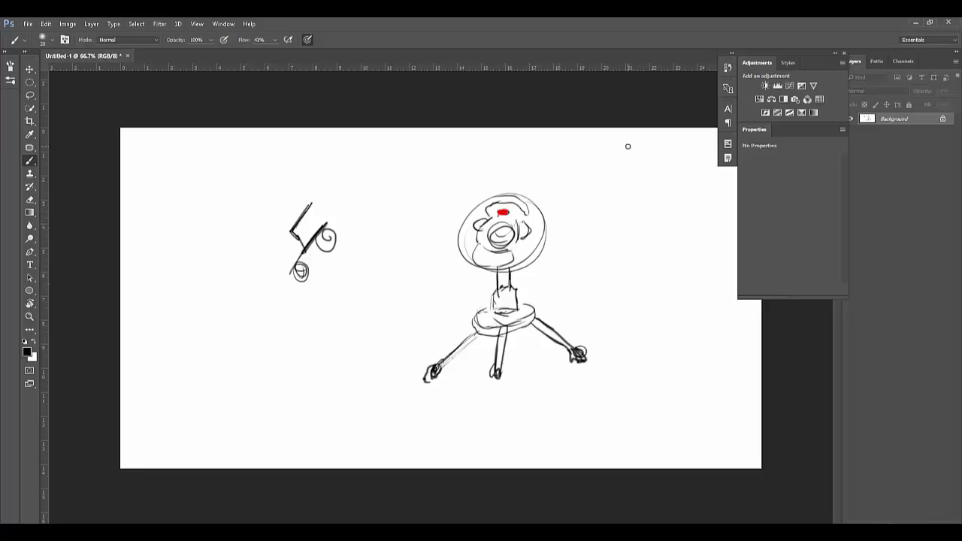
Step: Save the drawing as 010717_Daily.psd in the DailyDrawing folder of the shared class folder in the local Dropbox
{"action": "key", "text": "ctrl+s"}
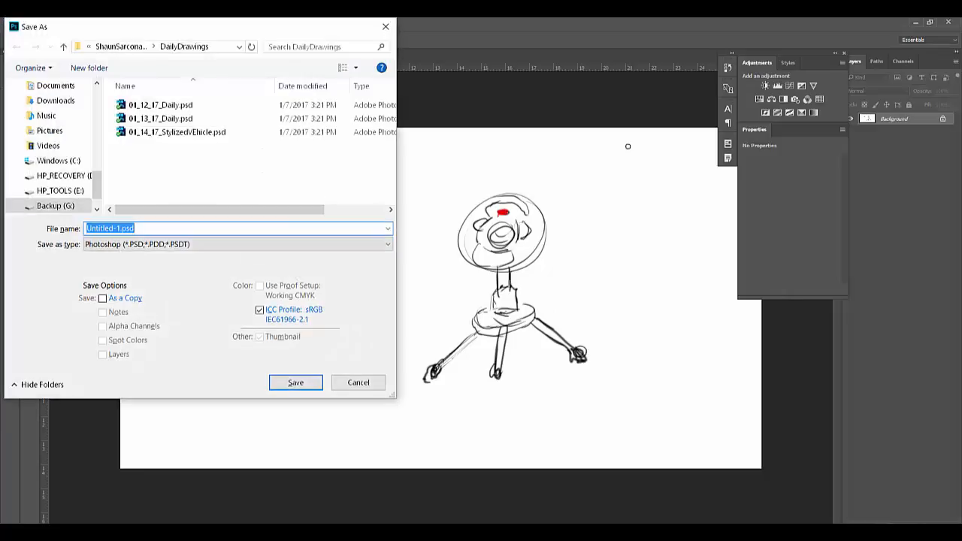
{"action": "left_click", "coordinate": [116, 48]}
{"action": "left_click", "coordinate": [111, 46]}
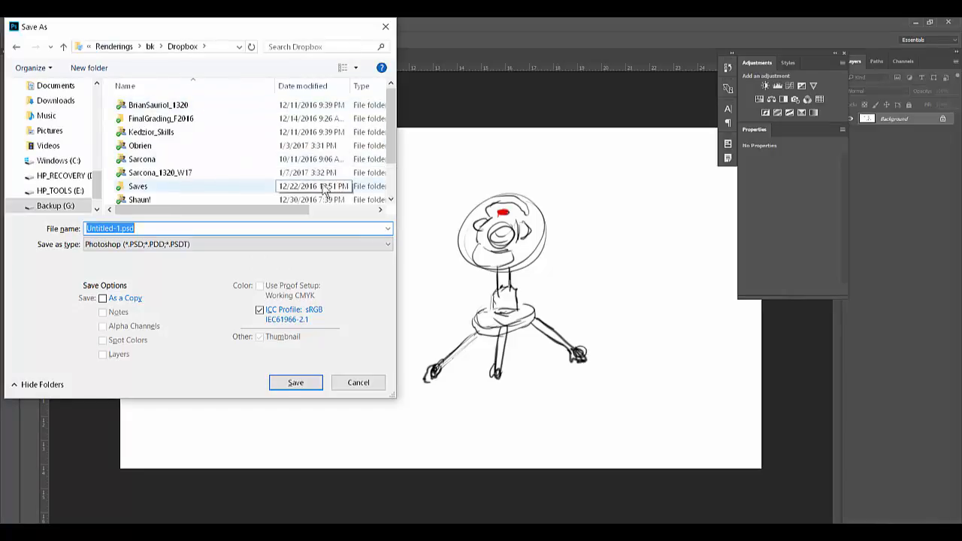
{"action": "double_click", "coordinate": [176, 172]}
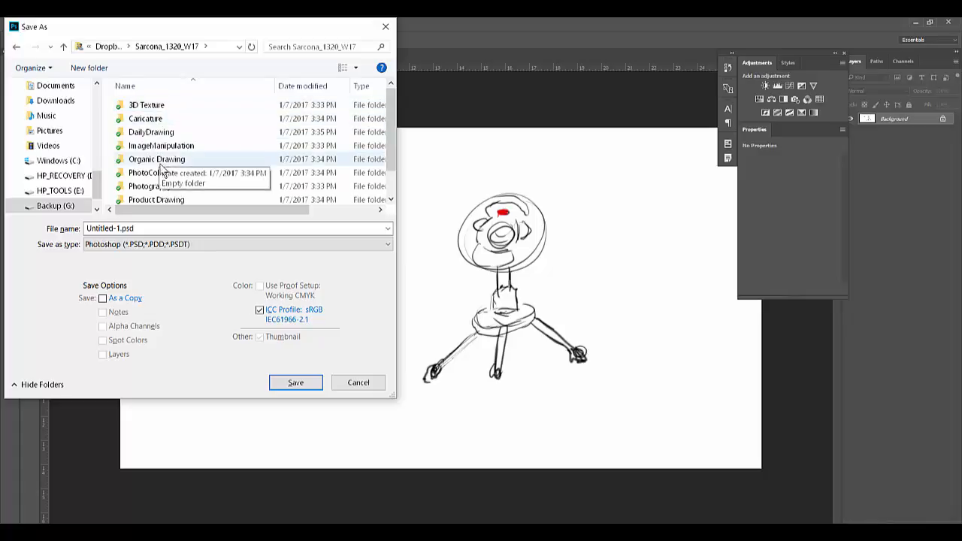
{"action": "double_click", "coordinate": [144, 131]}
{"action": "left_click", "coordinate": [151, 228]}
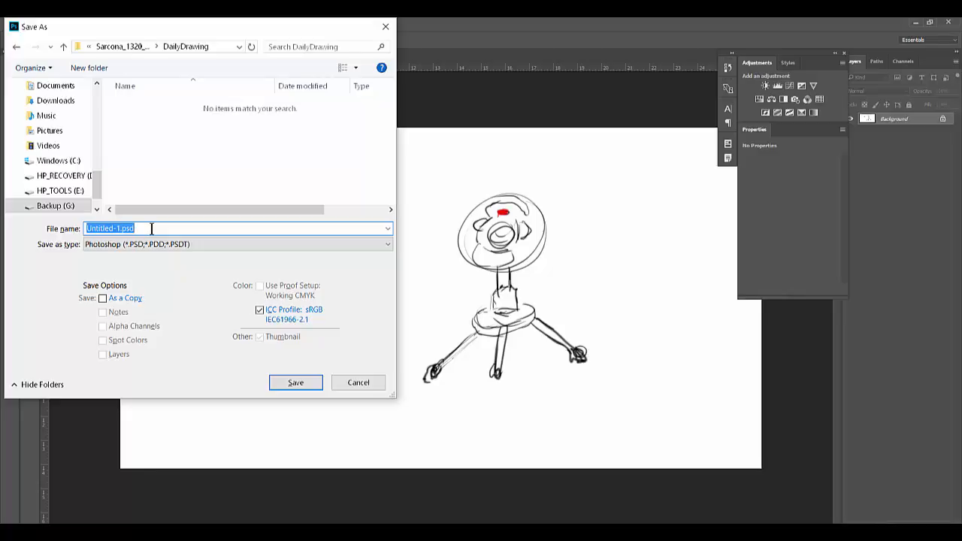
{"action": "type", "text": "010717"}
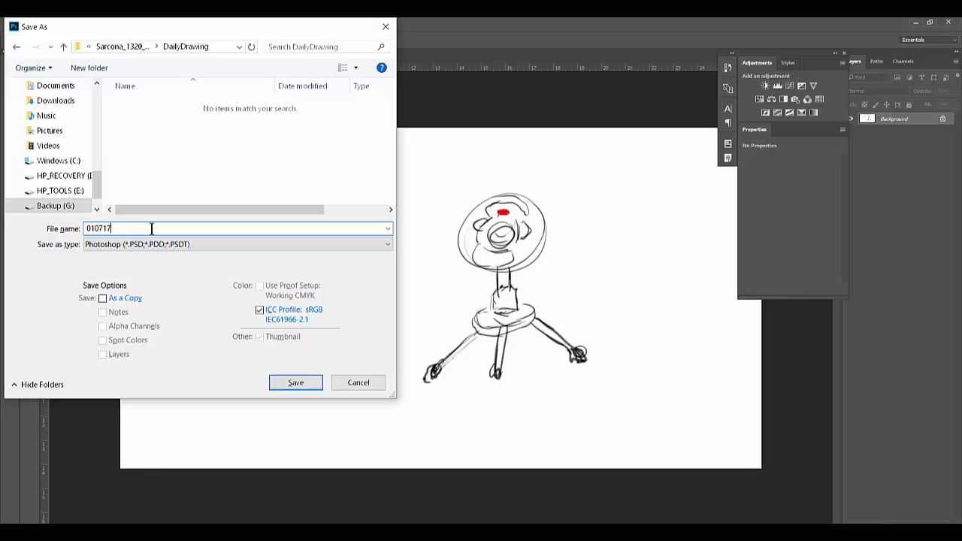
{"action": "type", "text": "_Daily"}
{"action": "key", "text": "Return"}
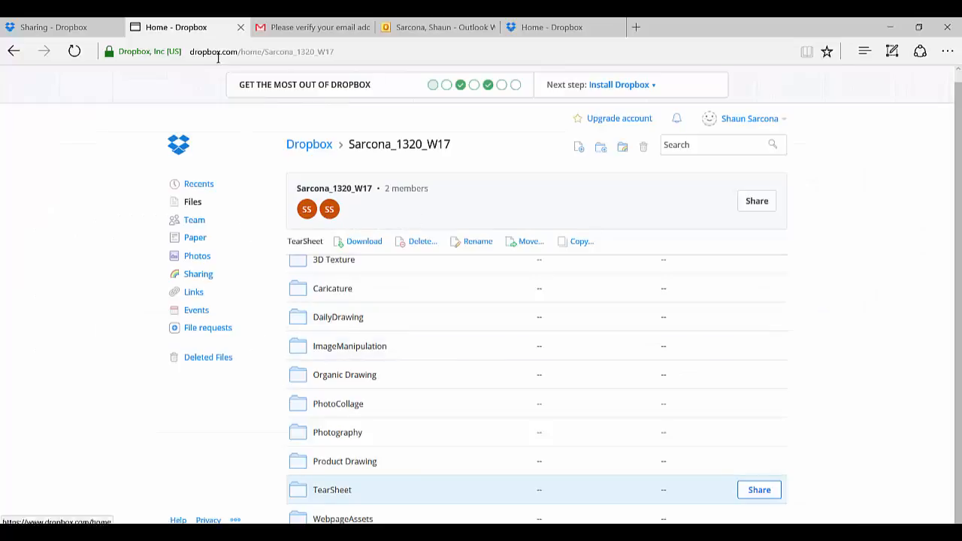
Step: Check the DailyDrawing folder on the Dropbox website, and open the same folder locally through the Dropbox desktop app
{"action": "left_click", "coordinate": [338, 317]}
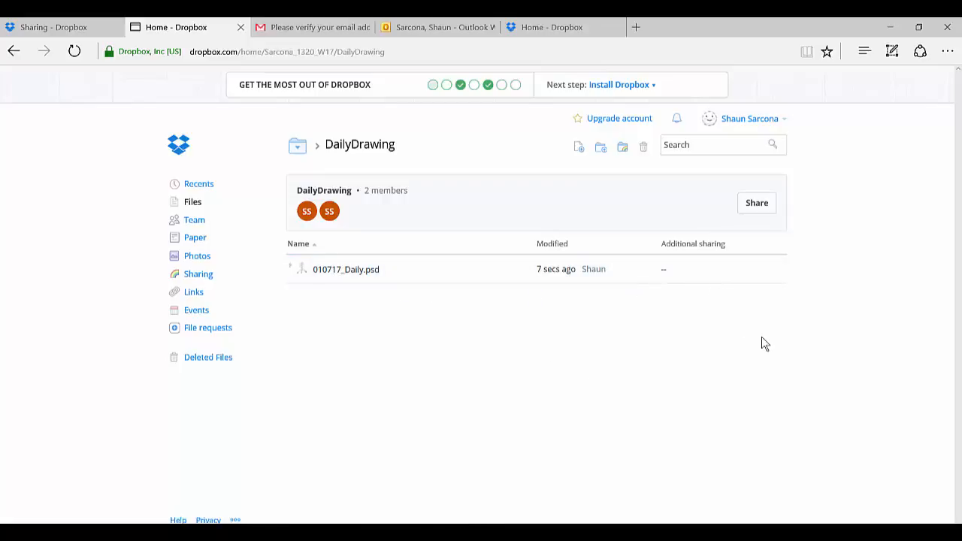
{"action": "left_click", "coordinate": [830, 534]}
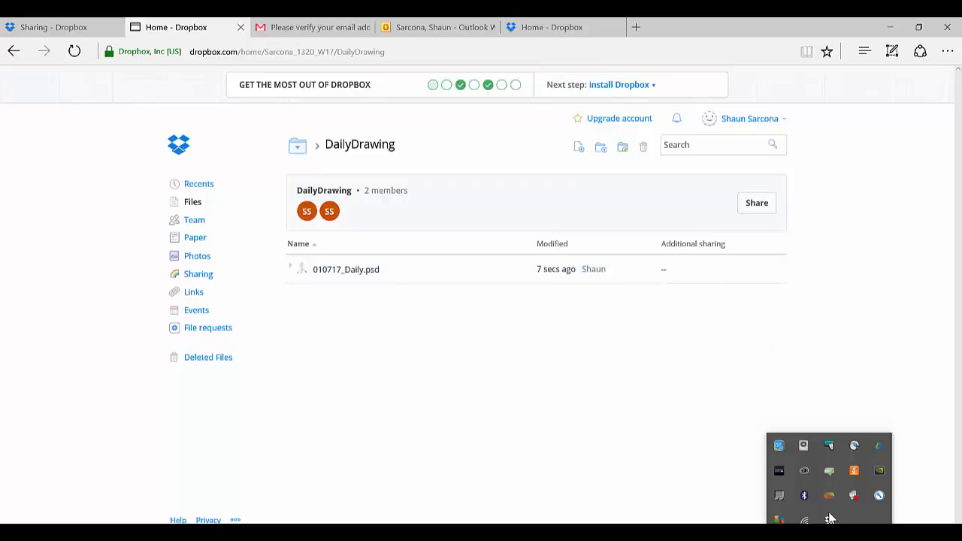
{"action": "left_click", "coordinate": [829, 519]}
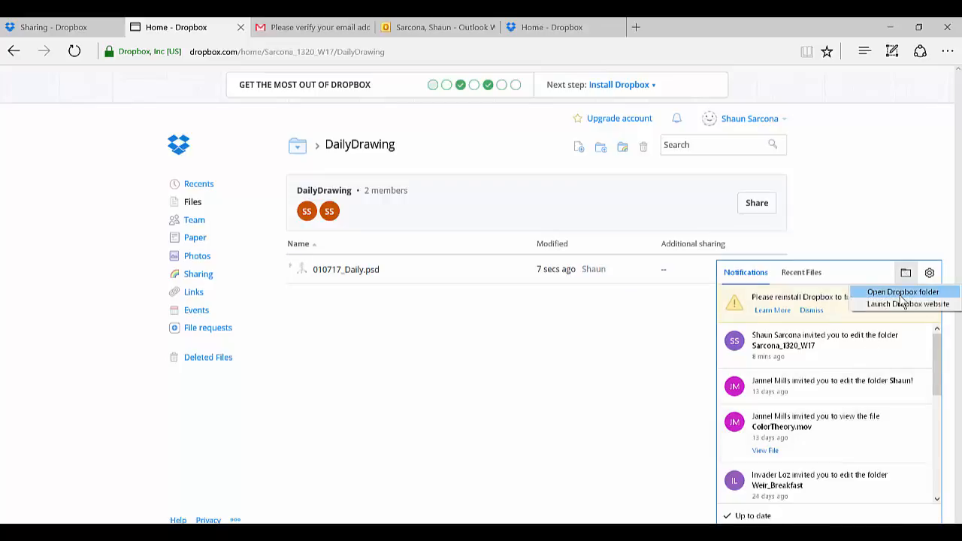
{"action": "left_click", "coordinate": [903, 293]}
{"action": "double_click", "coordinate": [384, 242]}
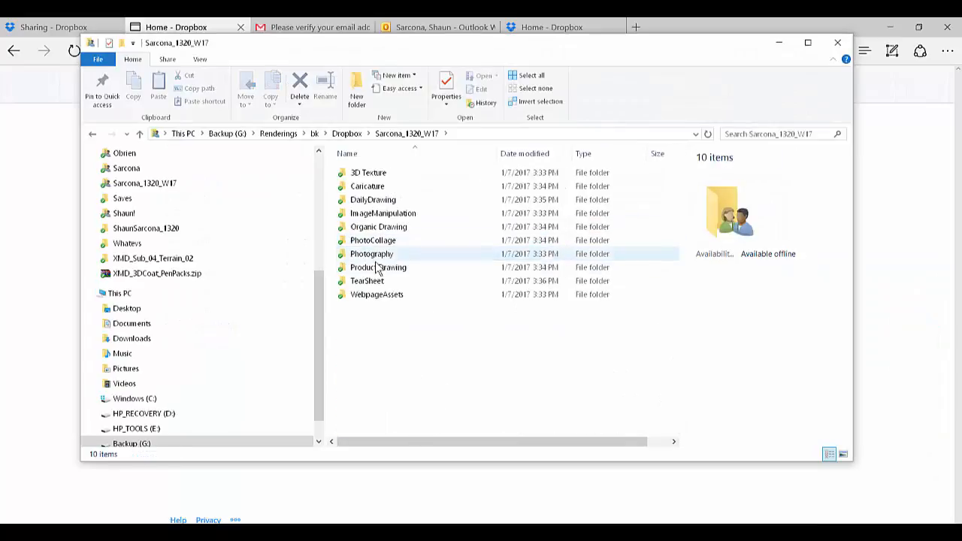
{"action": "double_click", "coordinate": [376, 199]}
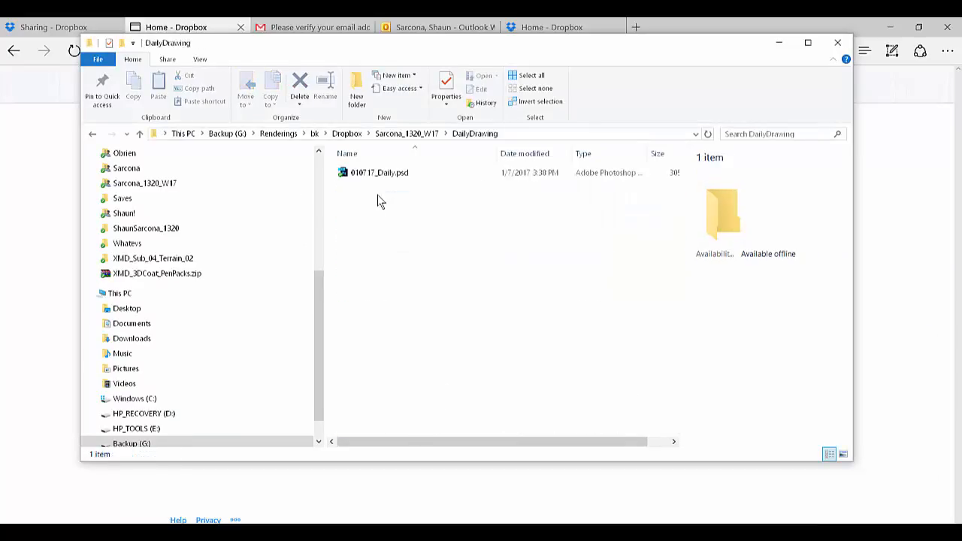
Step: View 010717_Daily.psd in Photoshop from the local DailyDrawing folder, and close it to return to File Explorer
{"action": "left_click", "coordinate": [374, 173]}
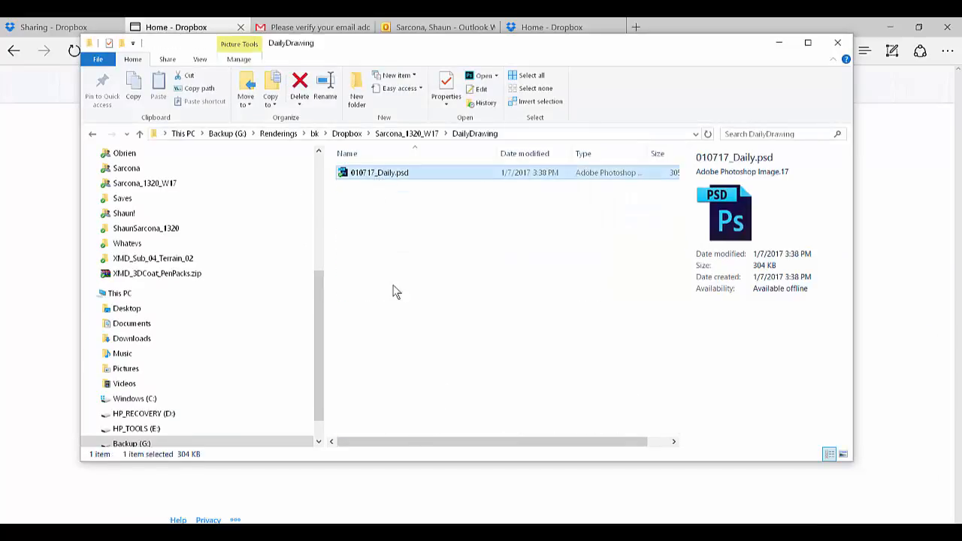
{"action": "double_click", "coordinate": [385, 173]}
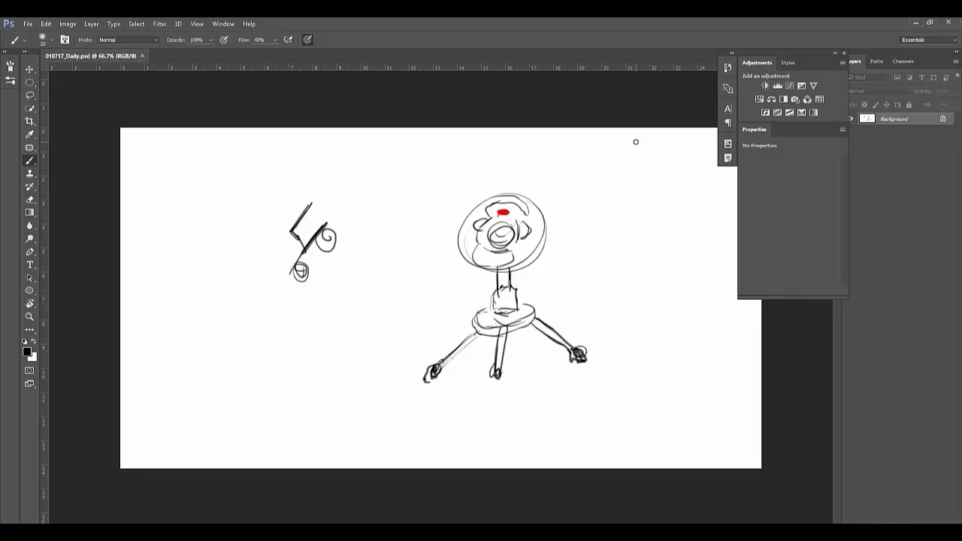
{"action": "key", "text": "ctrl+w"}
{"action": "key", "text": "alt+Tab"}
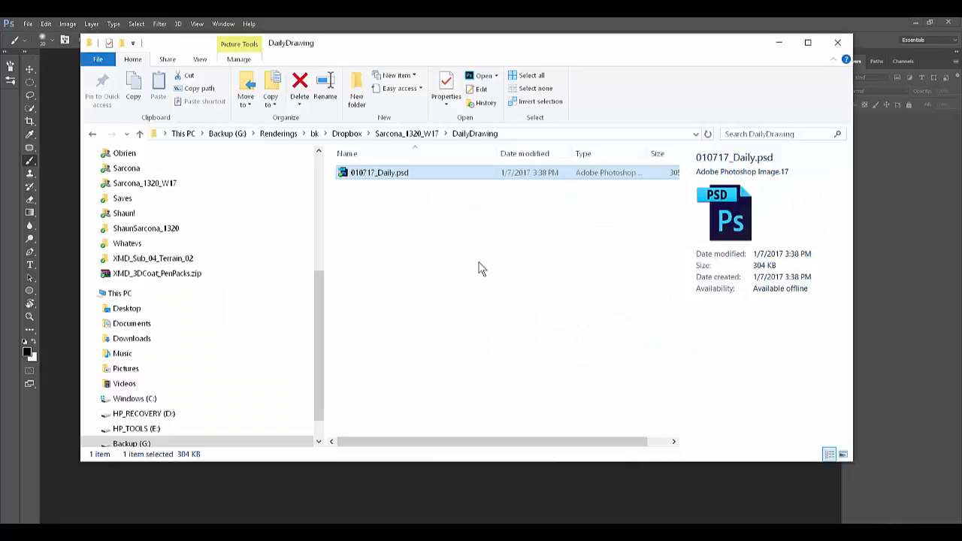
{"action": "left_click", "coordinate": [434, 257]}
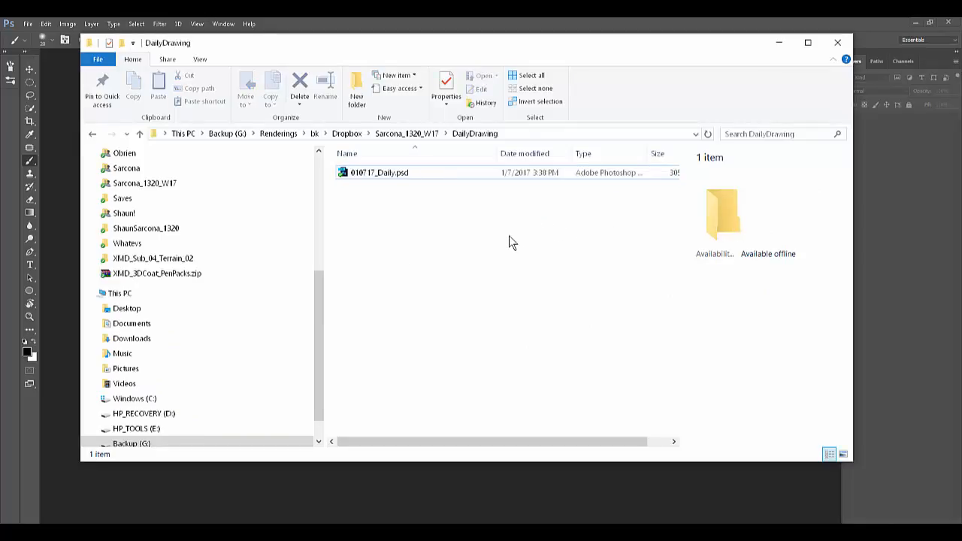
{"action": "left_click_drag", "start_coordinate": [454, 229], "coordinate": [339, 162]}
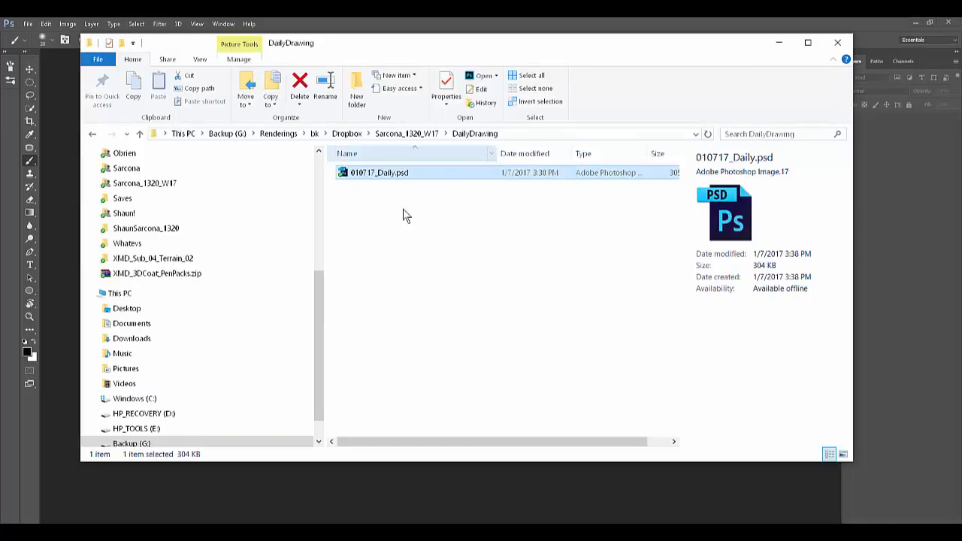
{"action": "left_click", "coordinate": [405, 280]}
{"action": "scroll", "coordinate": [405, 284], "scroll_direction": "right", "scroll_amount": 2}
{"action": "scroll", "coordinate": [407, 282], "scroll_direction": "left", "scroll_amount": 2}
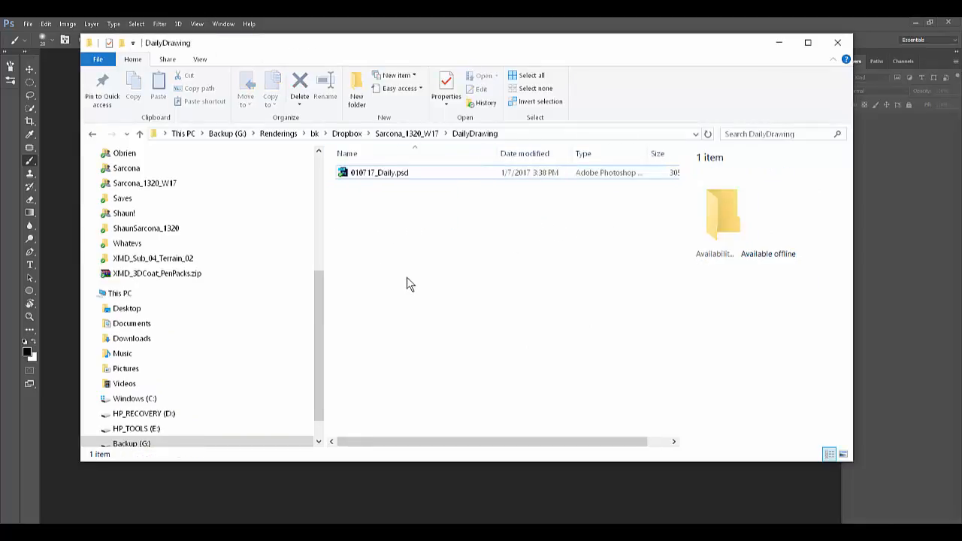
{"action": "scroll", "coordinate": [410, 281], "scroll_direction": "right", "scroll_amount": 2}
{"action": "left_click_drag", "start_coordinate": [390, 442], "coordinate": [332, 440]}
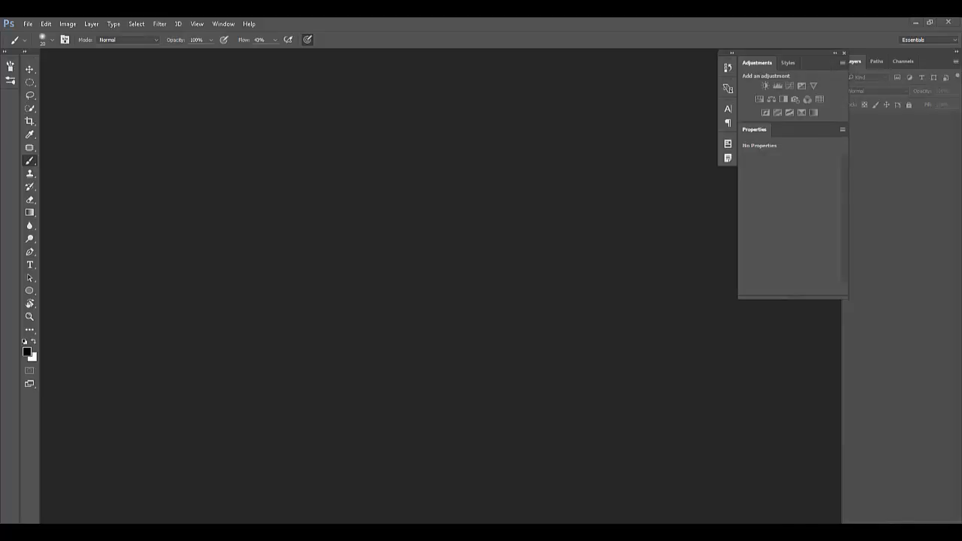
{"action": "left_click", "coordinate": [828, 538]}
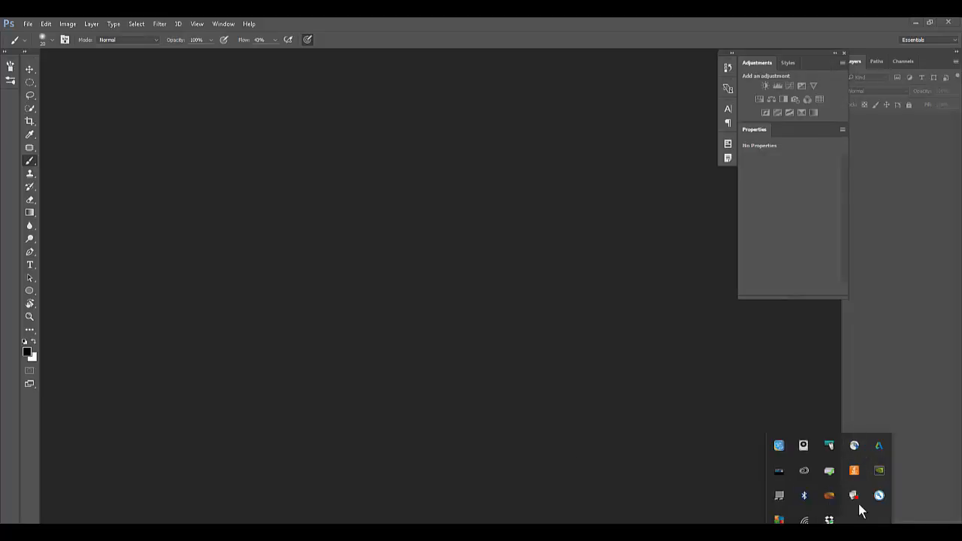
{"action": "left_click", "coordinate": [649, 429]}
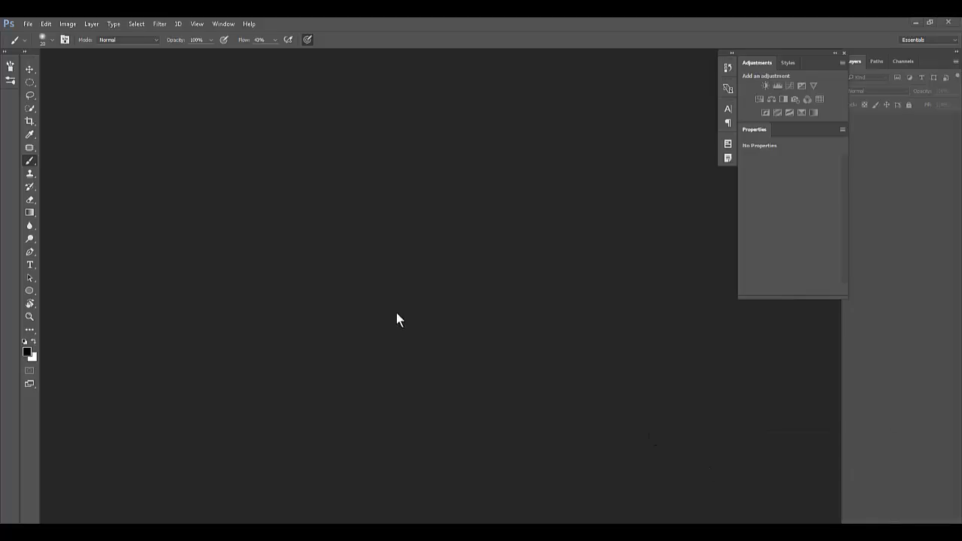
Step: Browse in a new File Explorer window to Desktop > PDrive > 1320 > Work and look over its assignment folders
{"action": "key", "text": "super+e"}
{"action": "scroll", "coordinate": [225, 315], "scroll_direction": "up", "scroll_amount": 3}
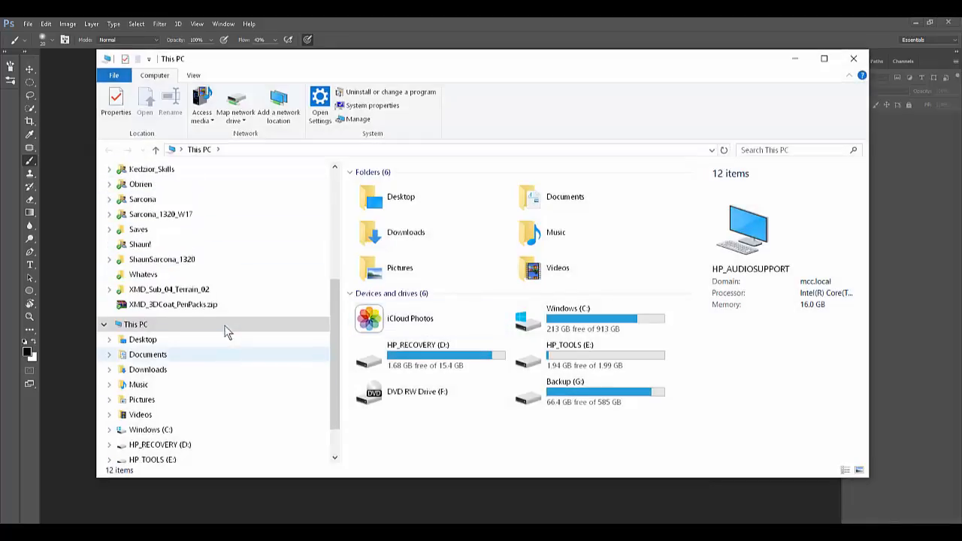
{"action": "scroll", "coordinate": [219, 207], "scroll_direction": "up", "scroll_amount": 3}
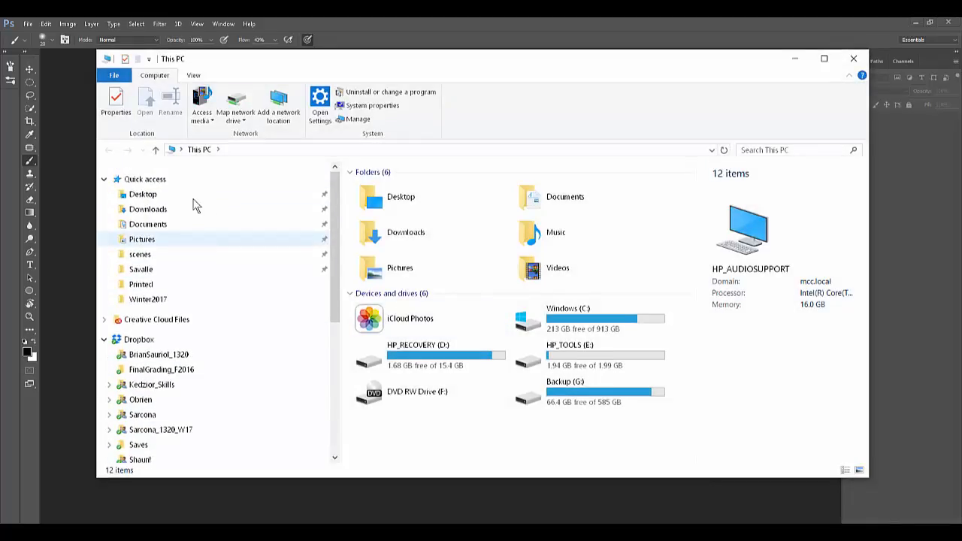
{"action": "left_click", "coordinate": [188, 194]}
{"action": "double_click", "coordinate": [403, 209]}
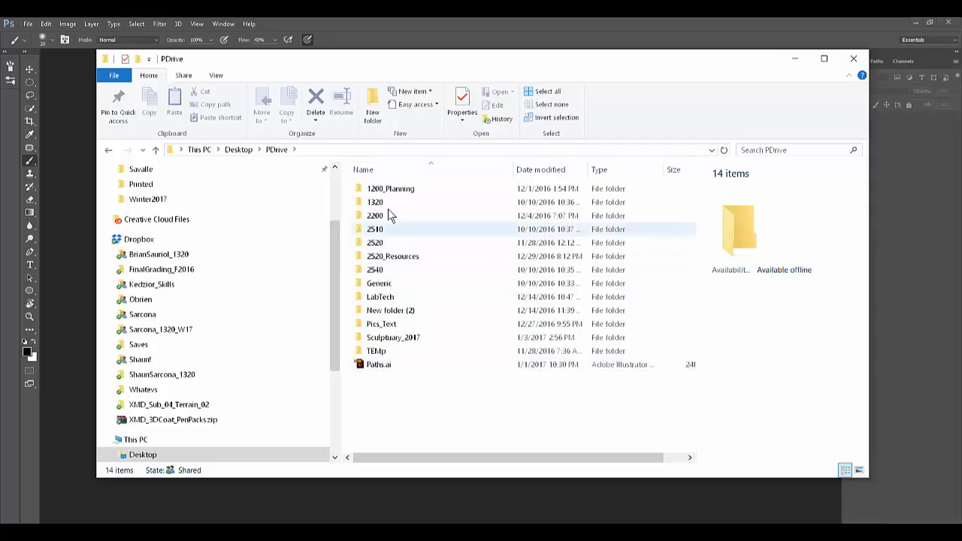
{"action": "double_click", "coordinate": [388, 201]}
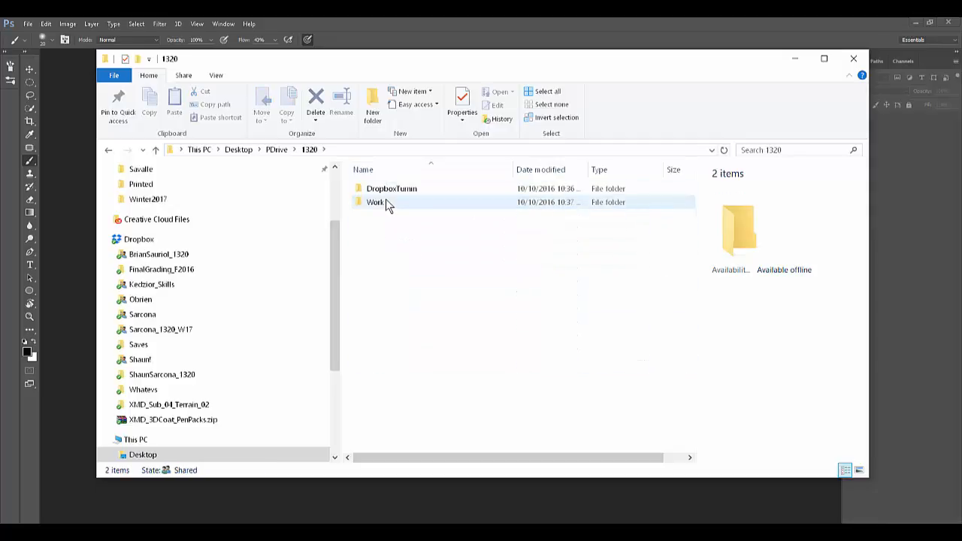
{"action": "double_click", "coordinate": [386, 202]}
{"action": "left_click_drag", "start_coordinate": [421, 326], "coordinate": [396, 184]}
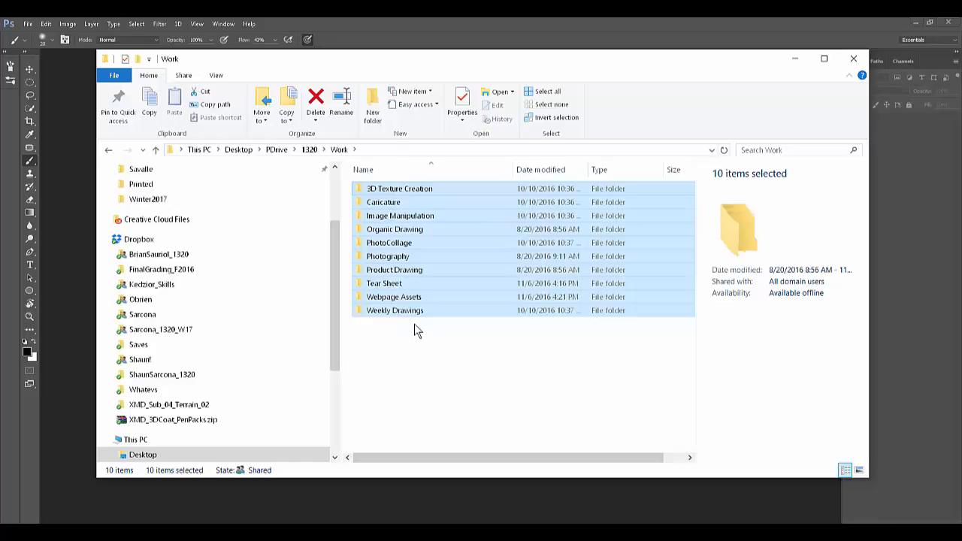
{"action": "mouse_move", "coordinate": [415, 333]}
{"action": "left_mouse_down"}
{"action": "mouse_move", "coordinate": [388, 197]}
{"action": "mouse_move", "coordinate": [396, 192]}
{"action": "mouse_move", "coordinate": [406, 343]}
{"action": "left_mouse_up"}
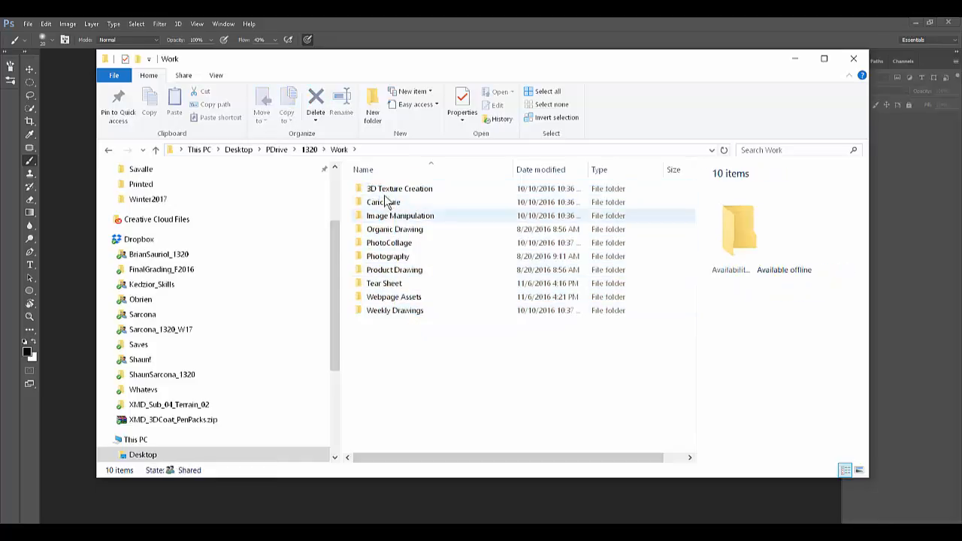
Step: Go back up to the 1320 folder and browse through DropboxTurnin > Dropbox into the class turn-in folder inside it
{"action": "key", "text": "BackSpace"}
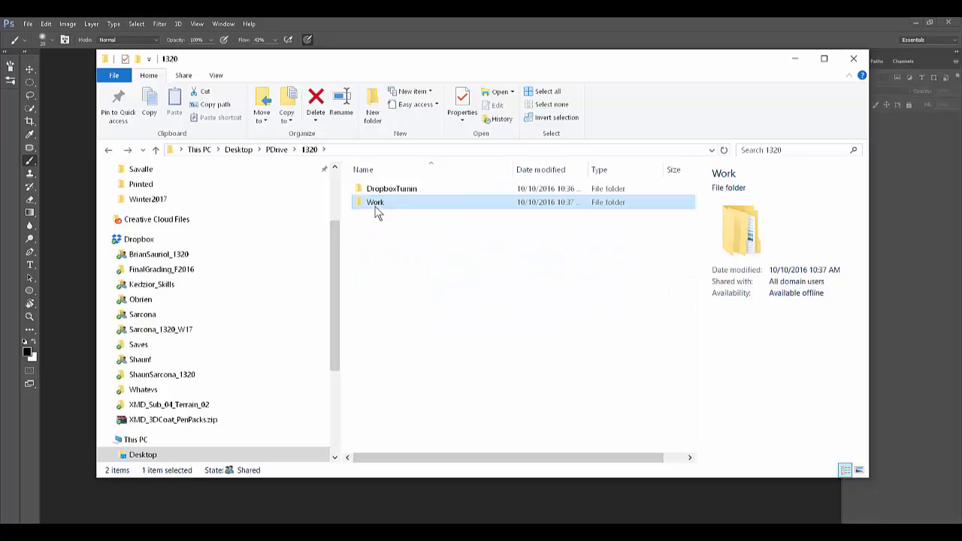
{"action": "double_click", "coordinate": [378, 194]}
{"action": "double_click", "coordinate": [382, 193]}
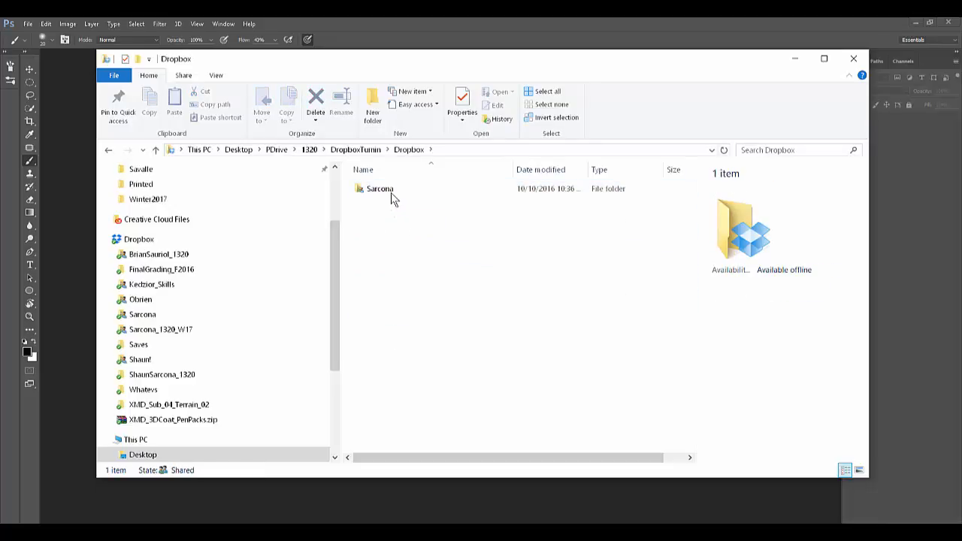
{"action": "double_click", "coordinate": [390, 192]}
Step: Switch to the Dropbox website and connect the Google account through the Link with Google getting-started task
{"action": "key", "text": "alt+Tab"}
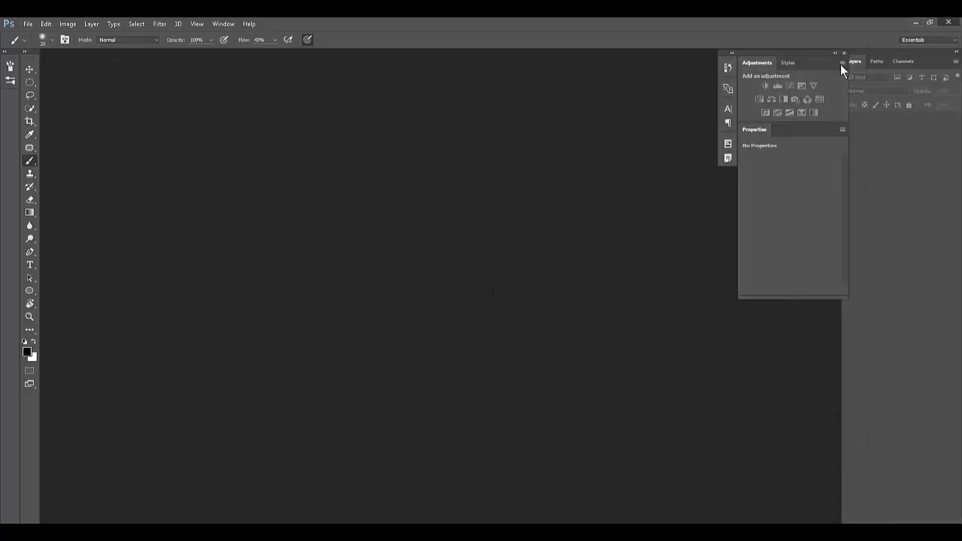
{"action": "key", "text": "alt+Tab"}
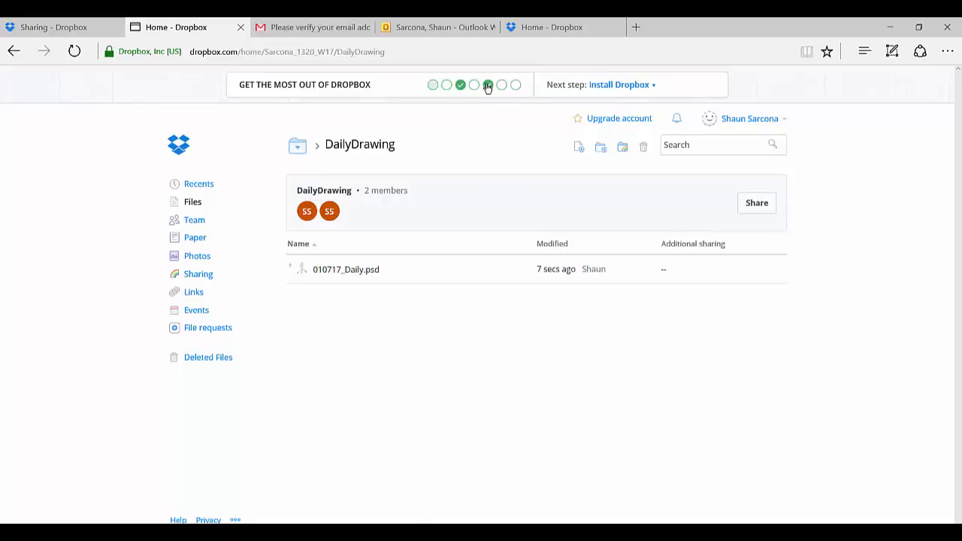
{"action": "left_click", "coordinate": [447, 86]}
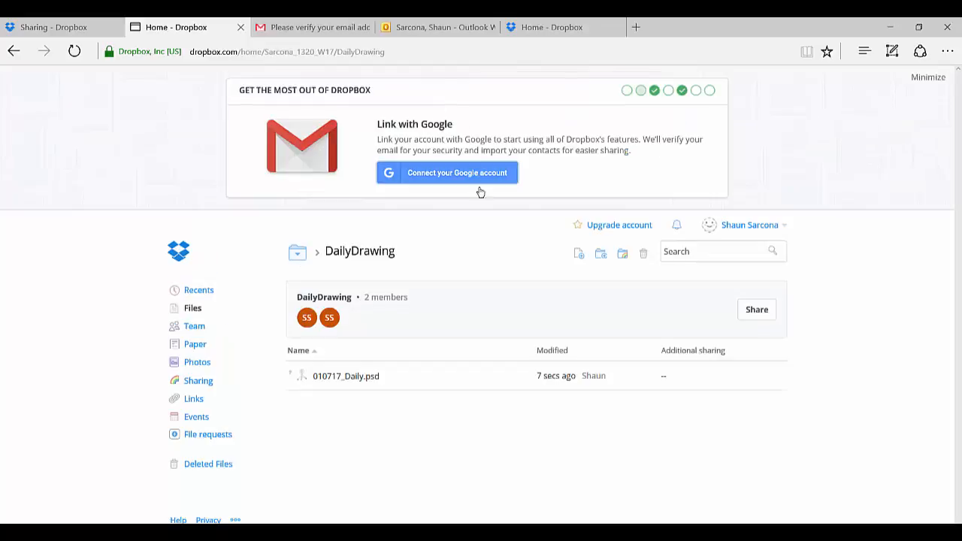
{"action": "left_click", "coordinate": [481, 174]}
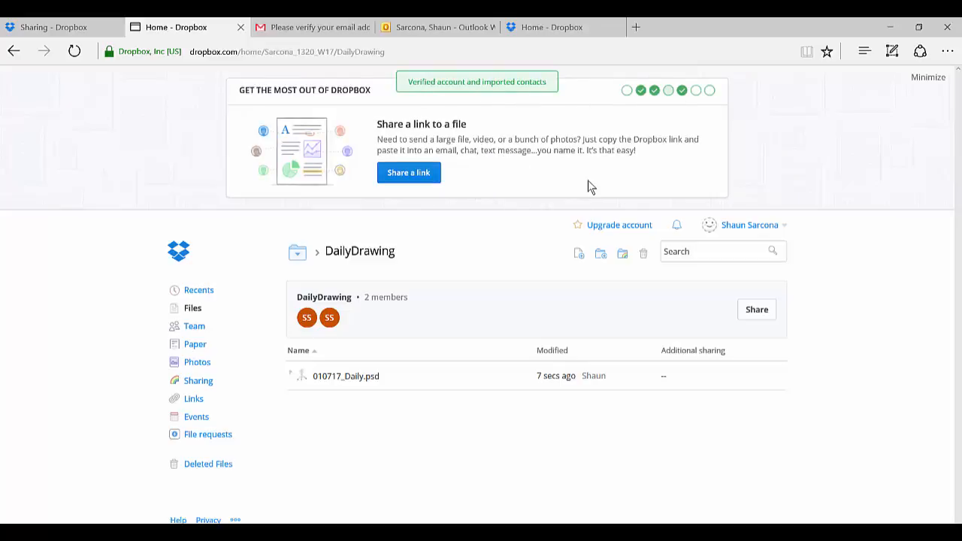
{"action": "left_click_drag", "start_coordinate": [650, 149], "coordinate": [427, 127]}
{"action": "left_click", "coordinate": [428, 127]}
{"action": "triple_click", "coordinate": [429, 132]}
{"action": "left_click", "coordinate": [605, 133]}
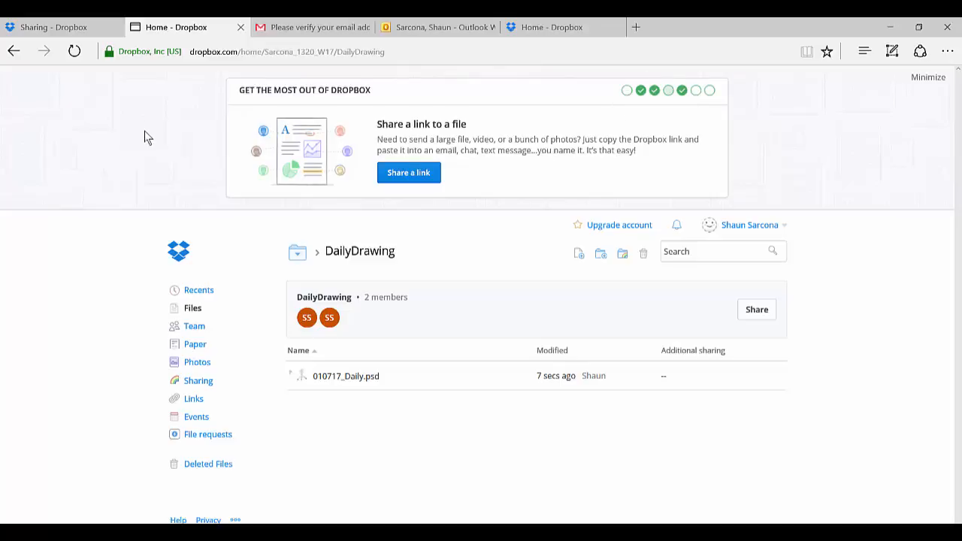
Step: Close the Gmail, Outlook and both Dropbox Home pages, keeping only the Dropbox Sharing page open
{"action": "left_click", "coordinate": [323, 27]}
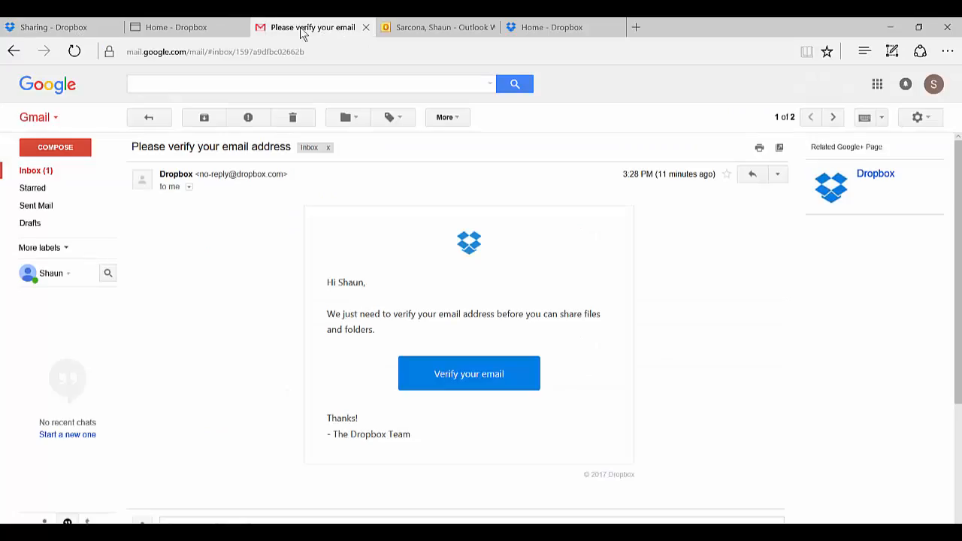
{"action": "key", "text": "ctrl+w"}
{"action": "left_click", "coordinate": [198, 29]}
{"action": "key", "text": "ctrl+w"}
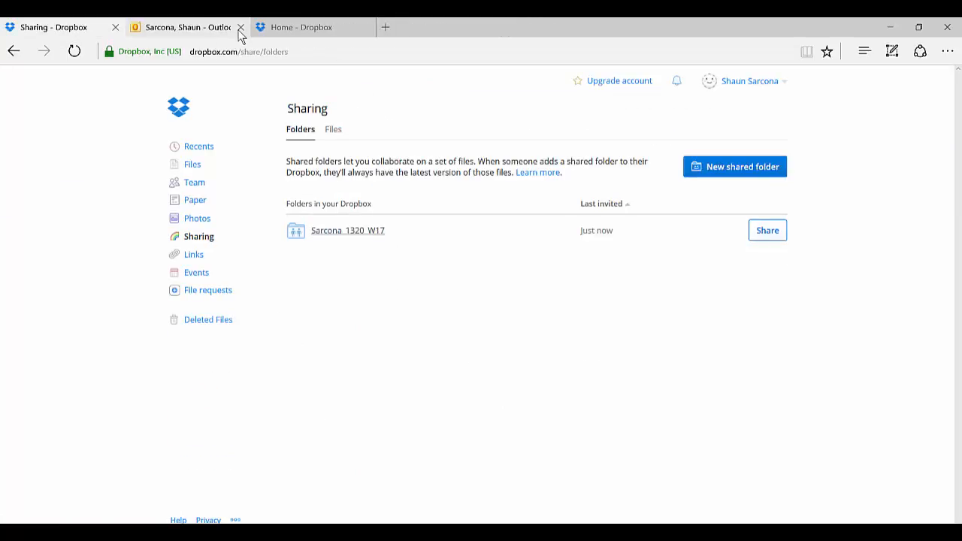
{"action": "left_click", "coordinate": [240, 27]}
{"action": "left_click", "coordinate": [240, 28]}
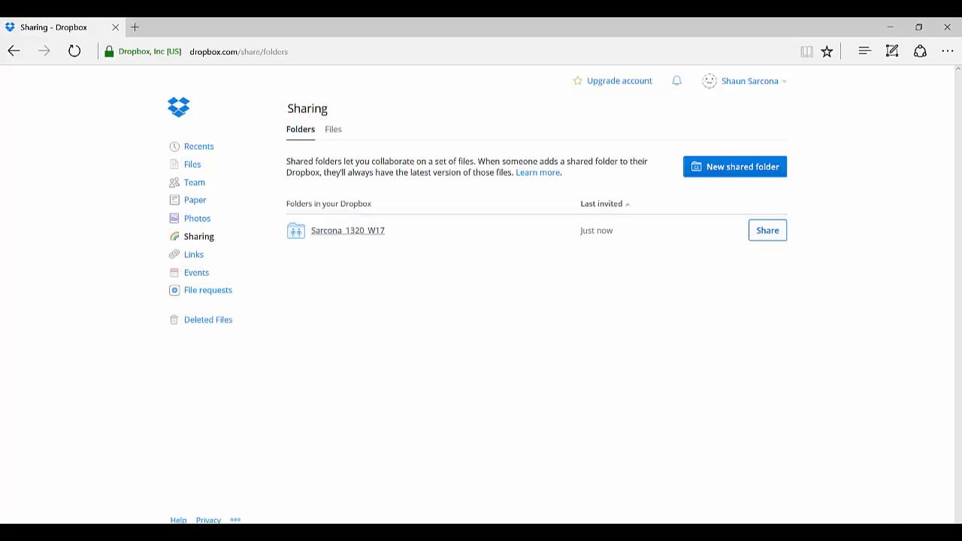
Step: View the Organic Drawing folder in the local shared class folder, check the Dropbox desktop app's sync status, and close File Explorer
{"action": "left_click", "coordinate": [829, 539]}
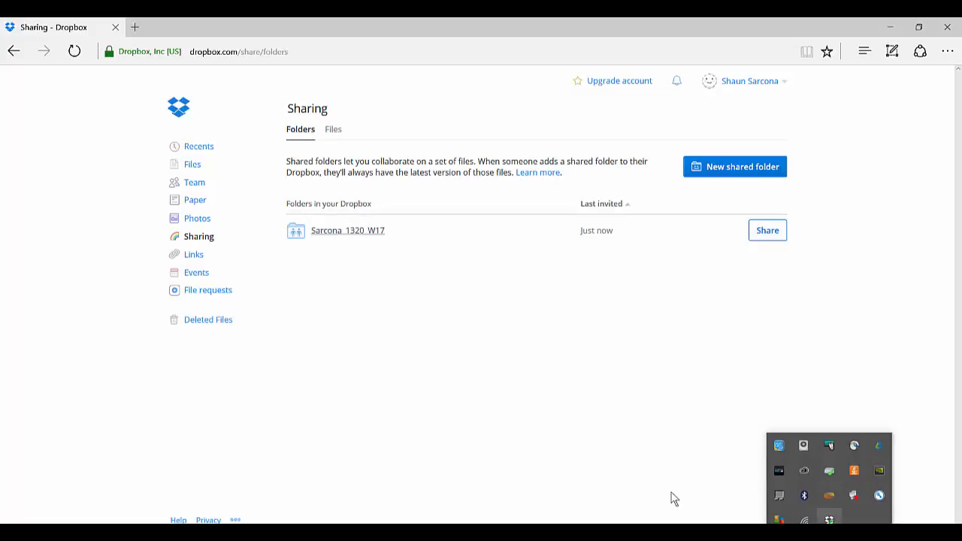
{"action": "key", "text": "alt+Tab"}
{"action": "key", "text": "Tab"}
{"action": "key", "text": "Tab"}
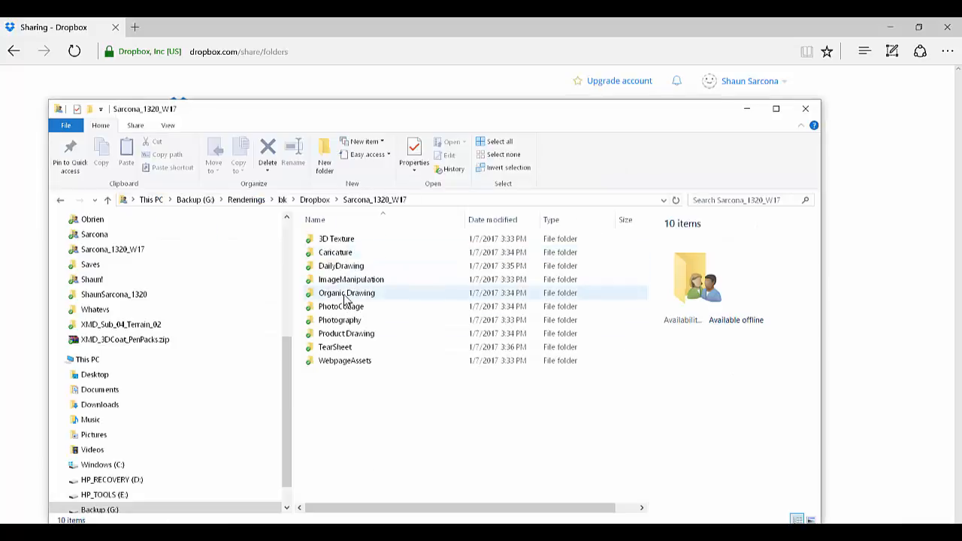
{"action": "double_click", "coordinate": [344, 296]}
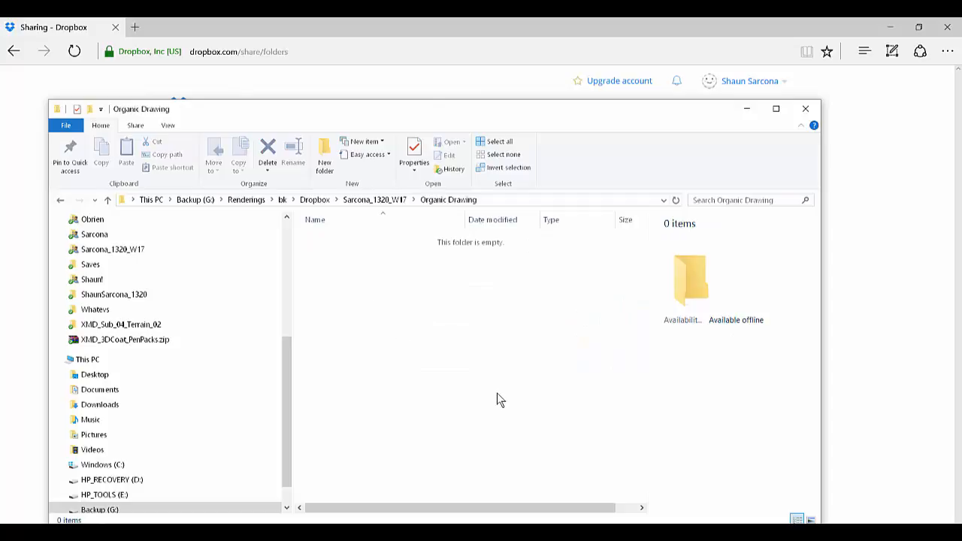
{"action": "left_click", "coordinate": [829, 536]}
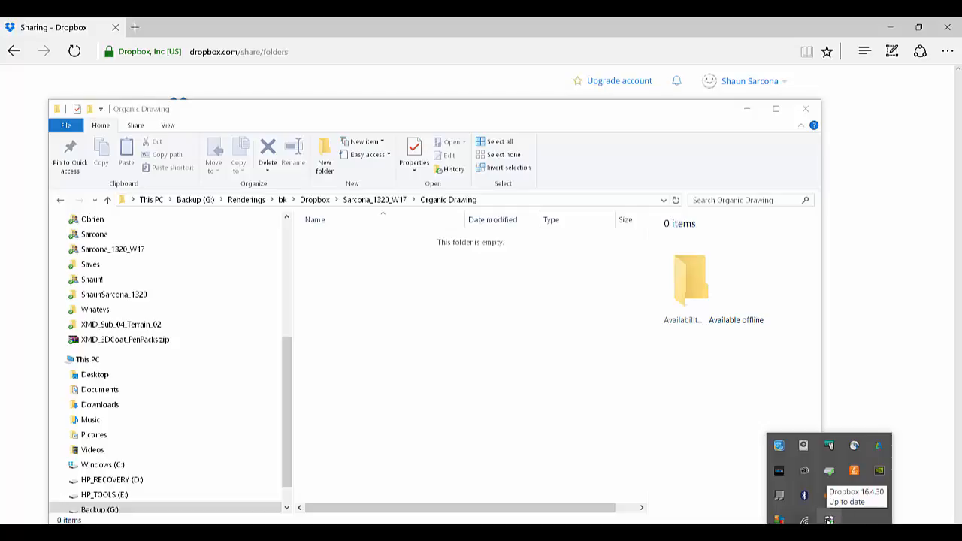
{"action": "left_click", "coordinate": [674, 452]}
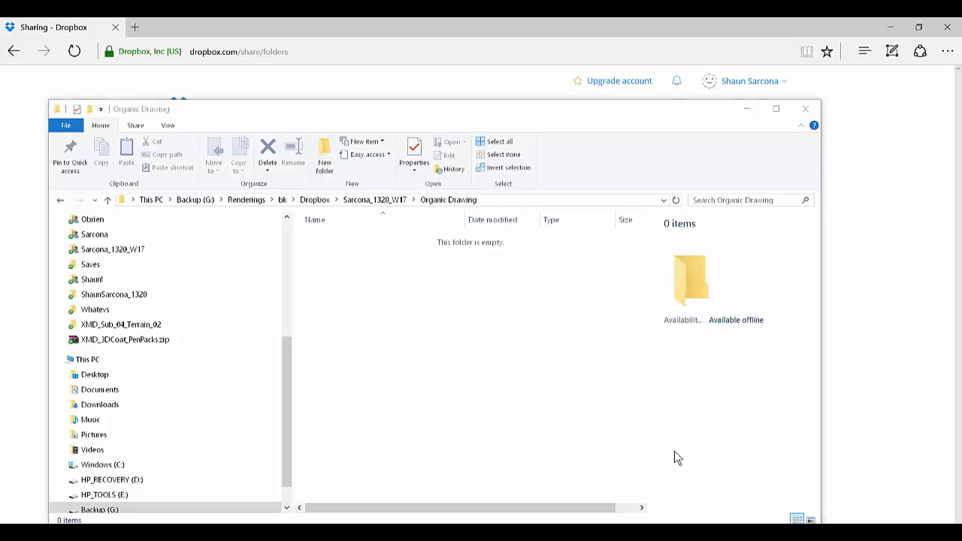
{"action": "left_click", "coordinate": [806, 109]}
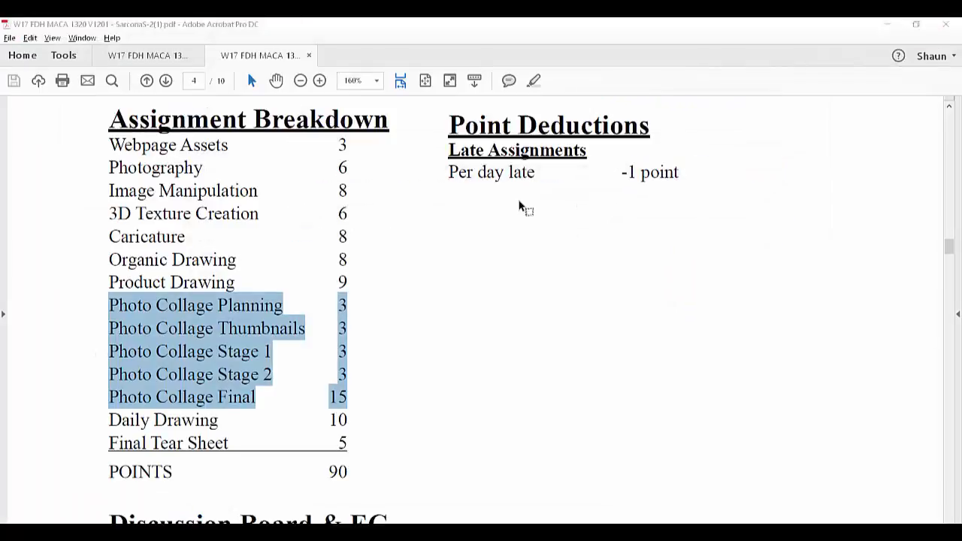
Step: Leave the Dropbox website, look over the Assignment Breakdown in the syllabus PDF, and close all PDF tabs in Acrobat
{"action": "left_click", "coordinate": [523, 206]}
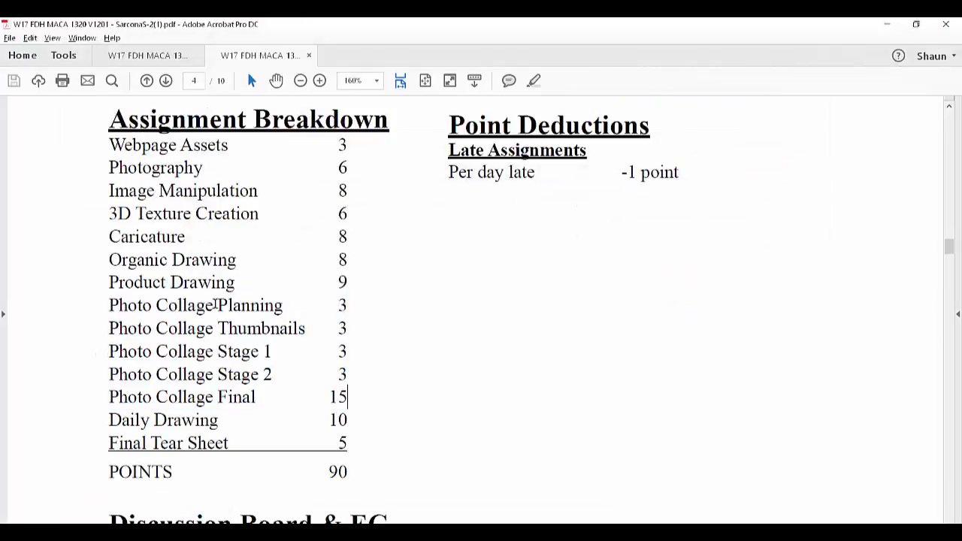
{"action": "scroll", "coordinate": [215, 305], "scroll_direction": "down", "scroll_amount": 2}
{"action": "scroll", "coordinate": [215, 303], "scroll_direction": "up", "scroll_amount": 1}
{"action": "scroll", "coordinate": [215, 302], "scroll_direction": "up", "scroll_amount": 2}
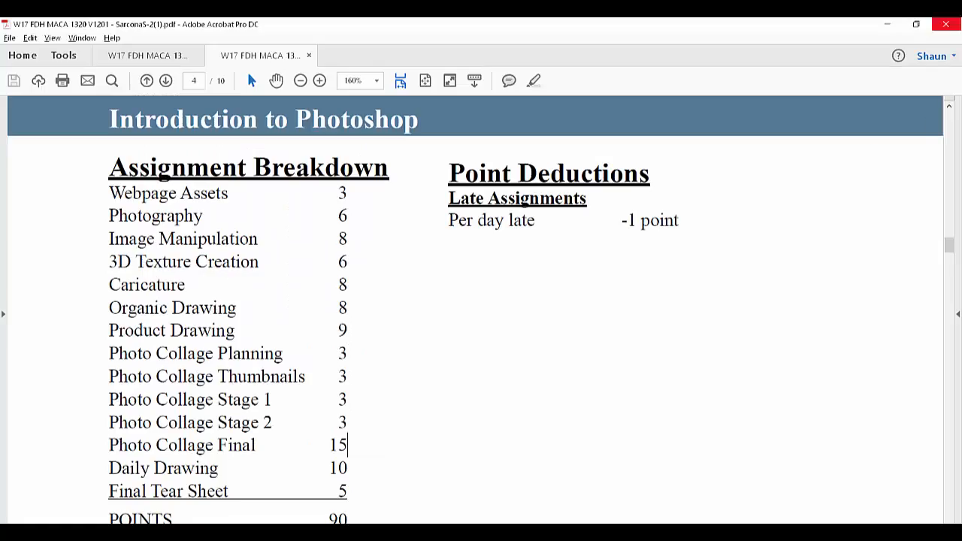
{"action": "left_click", "coordinate": [945, 24]}
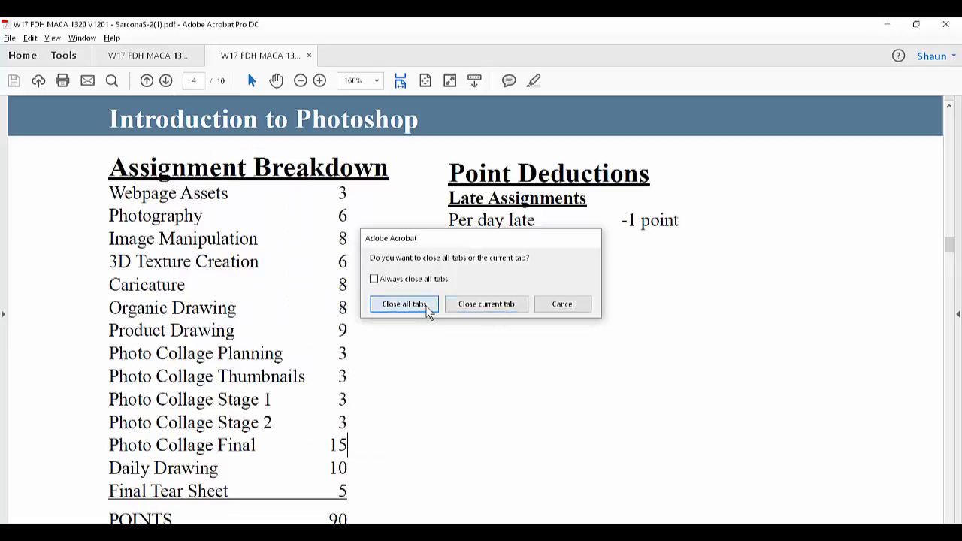
{"action": "left_click", "coordinate": [427, 305]}
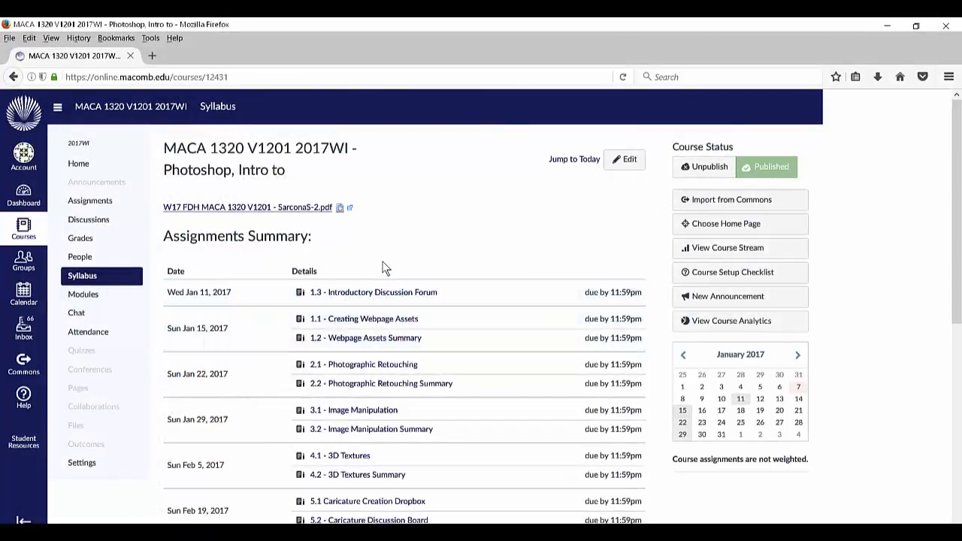
{"action": "mouse_move", "coordinate": [317, 235]}
{"action": "left_mouse_down"}
{"action": "mouse_move", "coordinate": [163, 232]}
{"action": "mouse_move", "coordinate": [313, 236]}
{"action": "left_mouse_up"}
{"action": "left_click", "coordinate": [163, 232]}
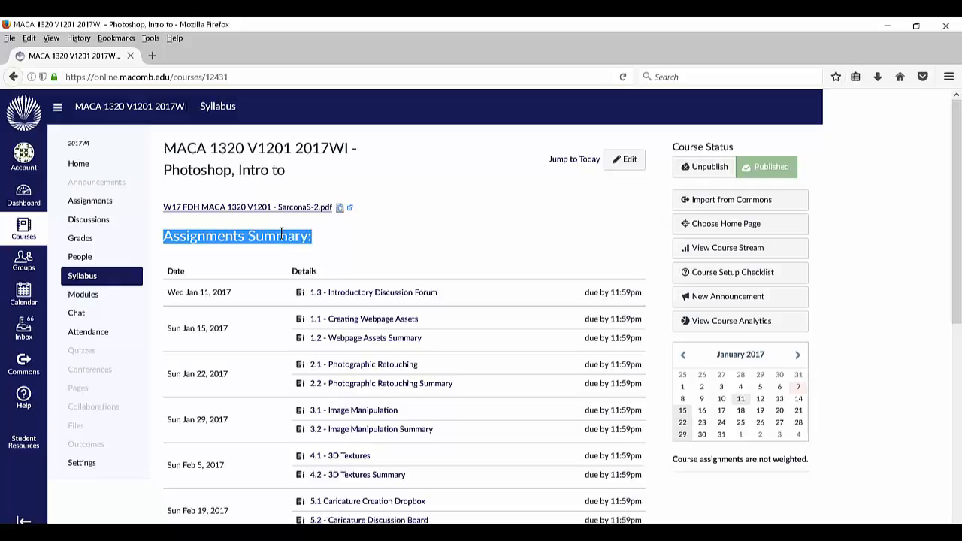
{"action": "left_click", "coordinate": [225, 241]}
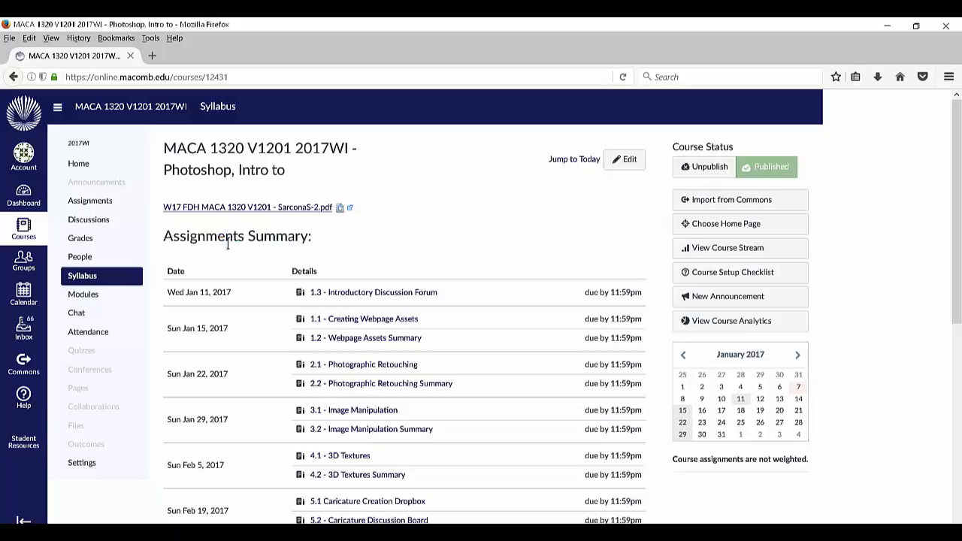